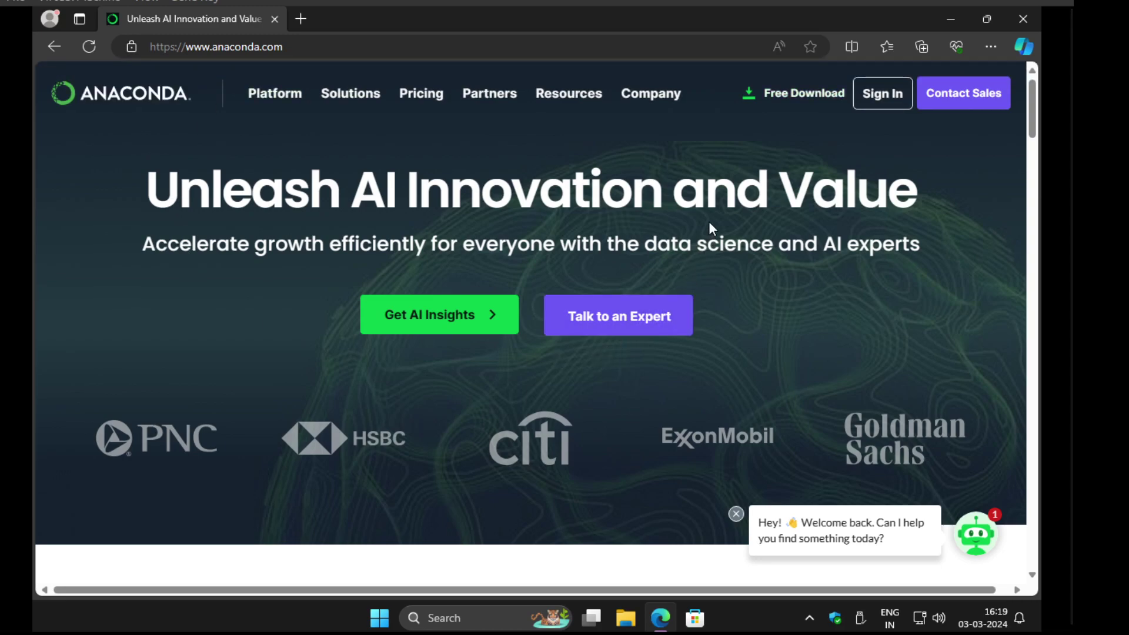
- Download the Anaconda Distribution installer for Windows from the free download page and dismiss the AI platforms guide pop-up
click(782, 95)
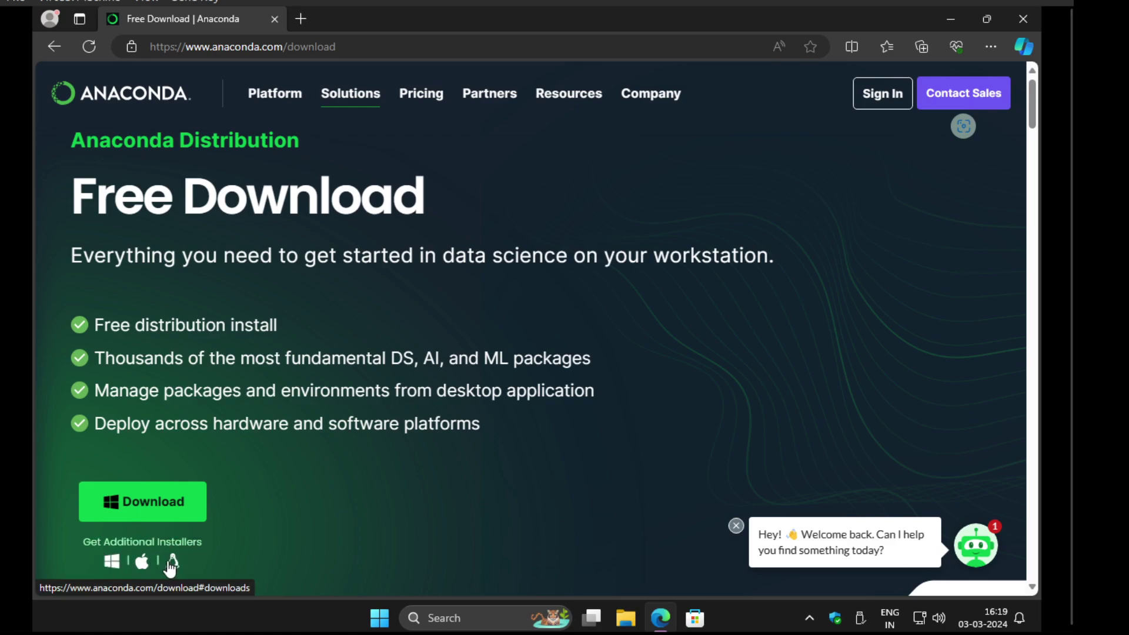
click(162, 506)
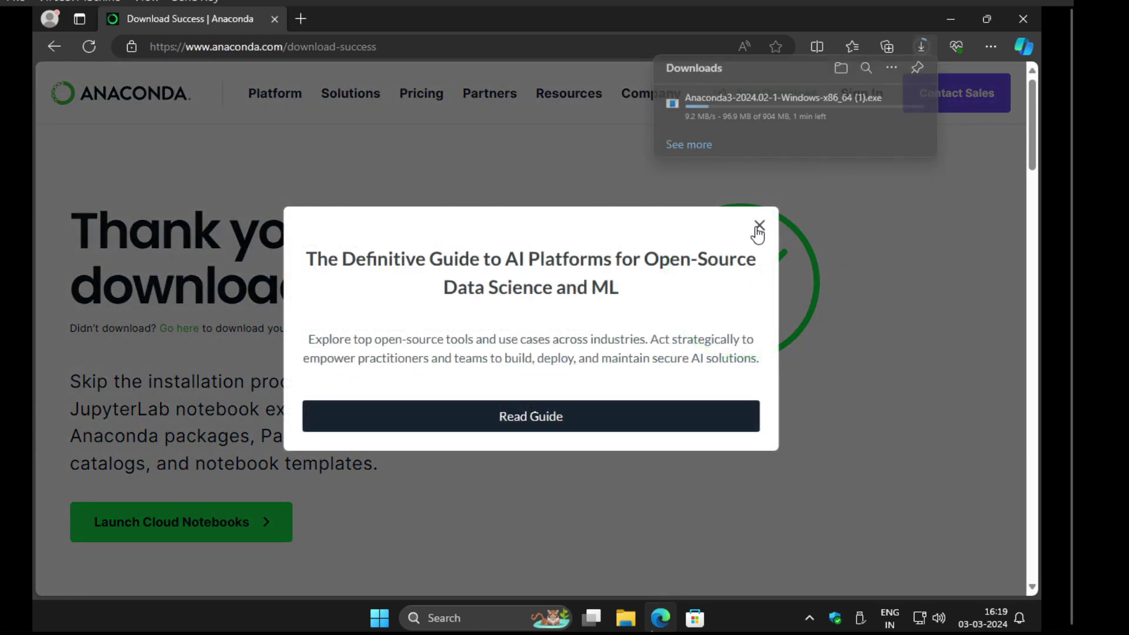
click(758, 226)
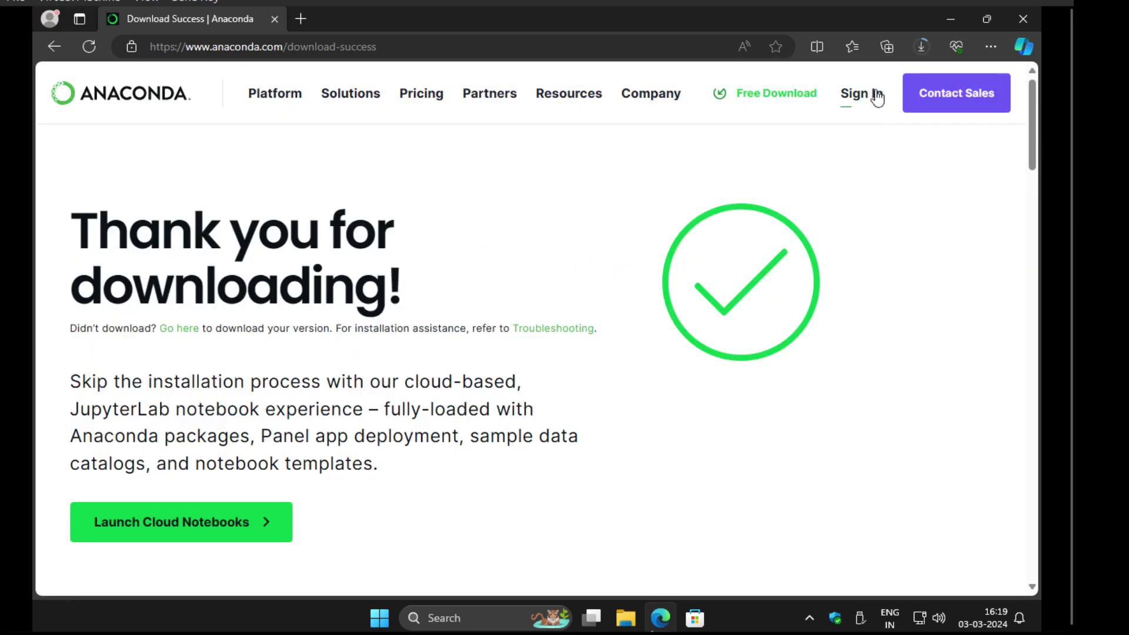
- Launch the downloaded Anaconda3-2024.02-1 Windows installer and minimize the browser window
click(922, 44)
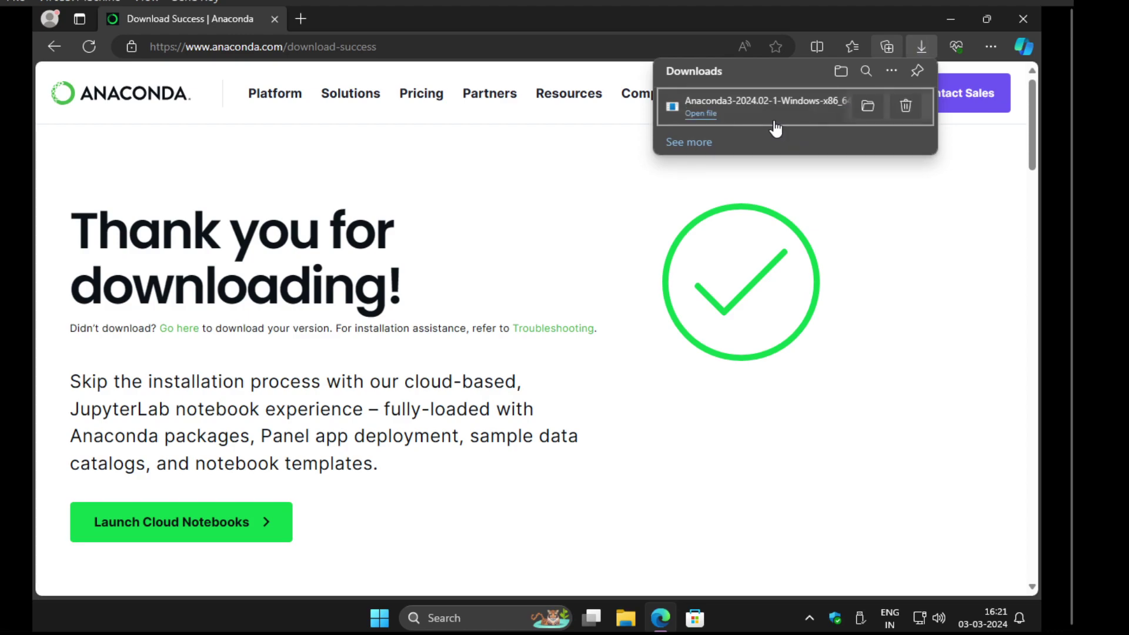
click(702, 112)
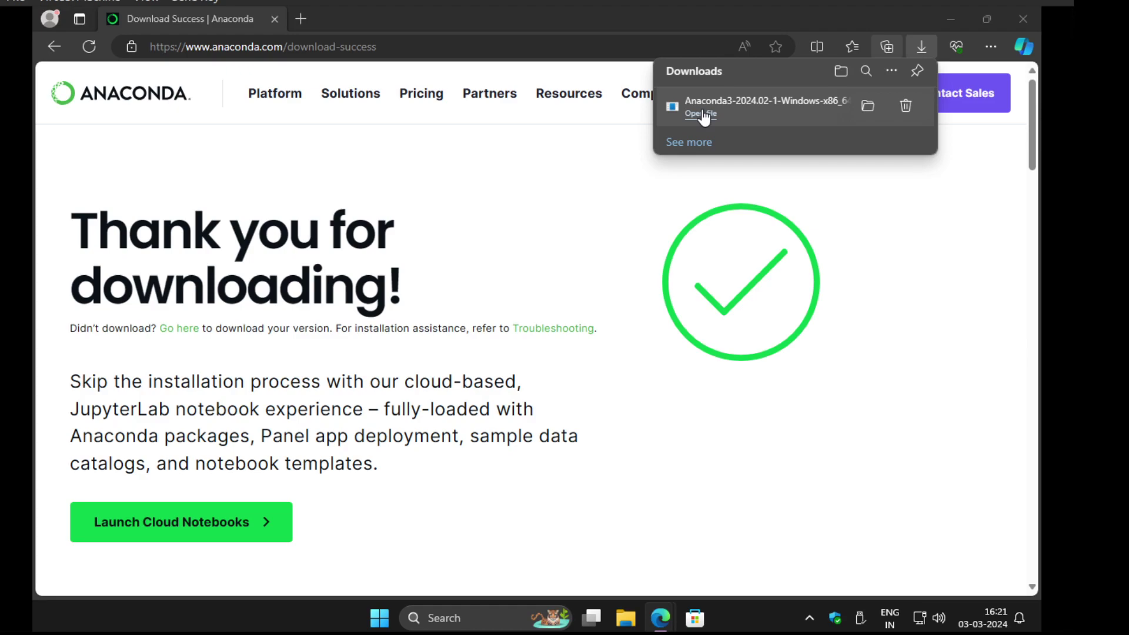
click(954, 17)
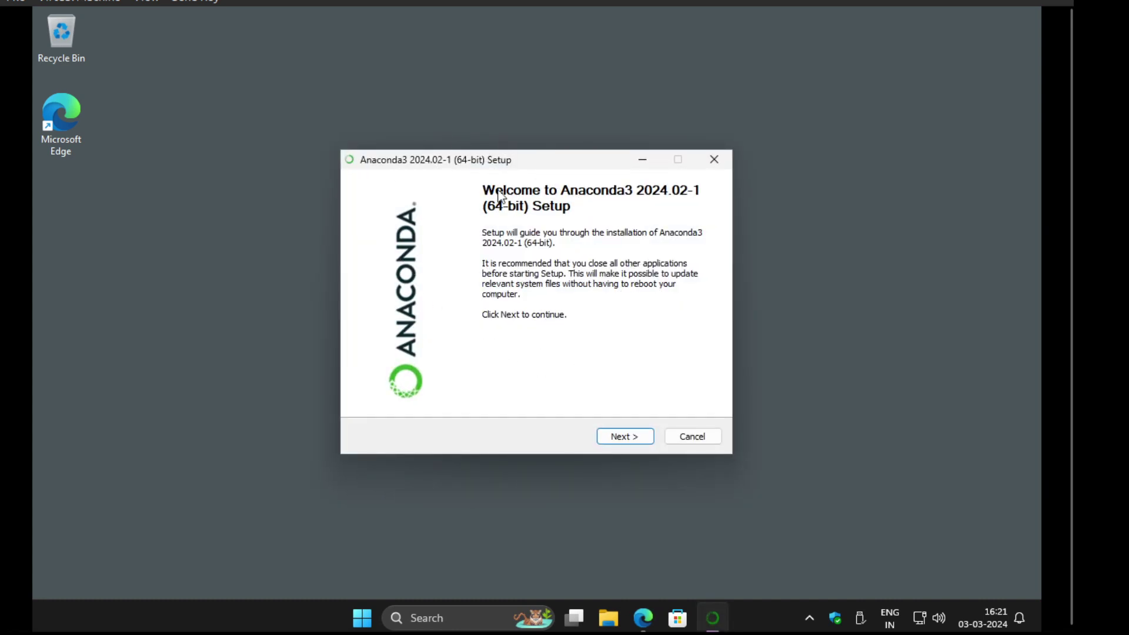
- Proceed past the Anaconda setup welcome page, review the license terms and accept the agreement
click(627, 438)
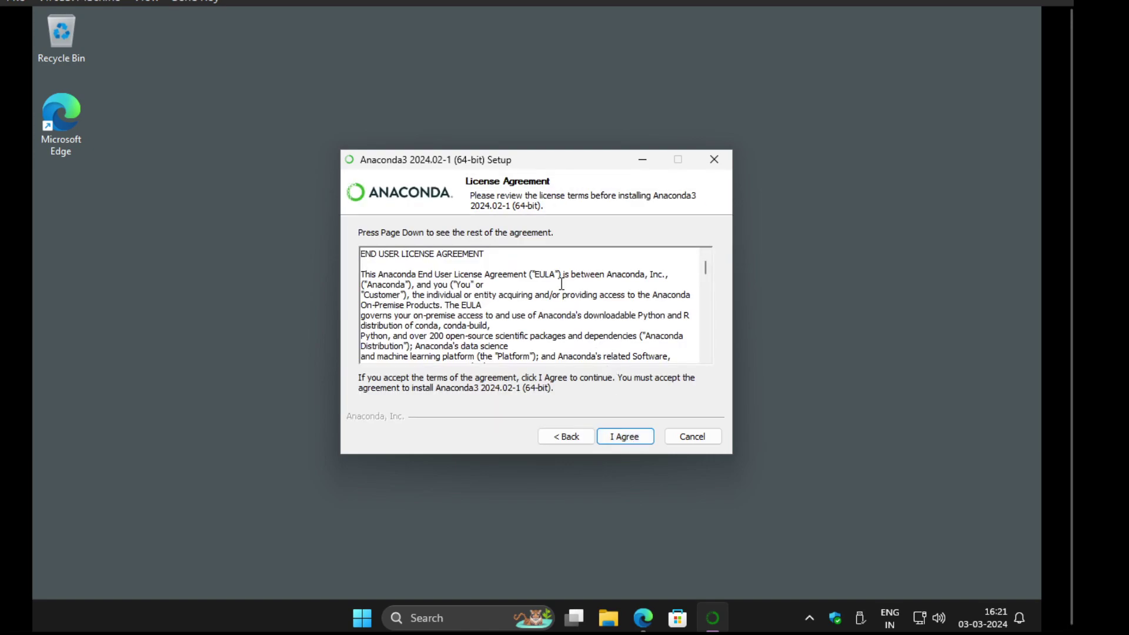
scroll(561, 284, down, 15)
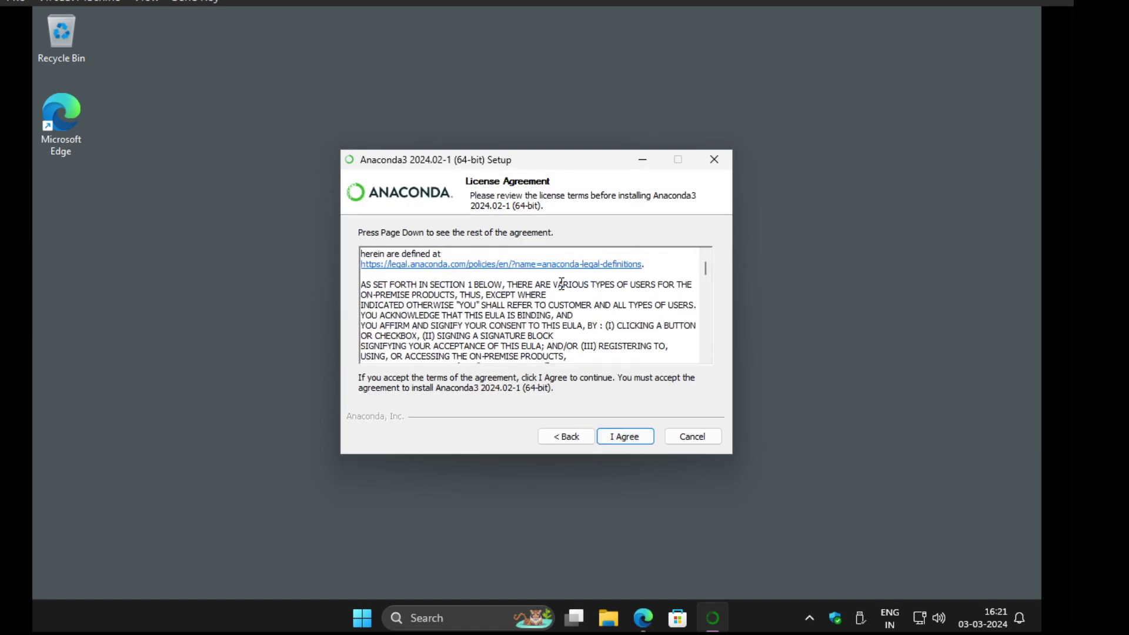
scroll(561, 284, down, 15)
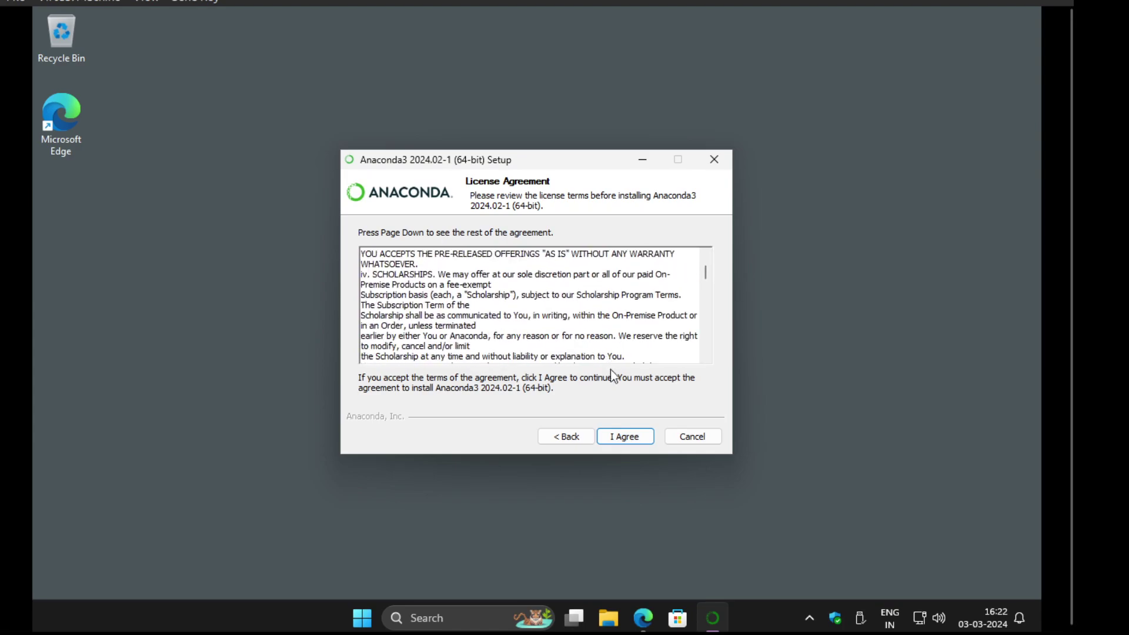
click(626, 437)
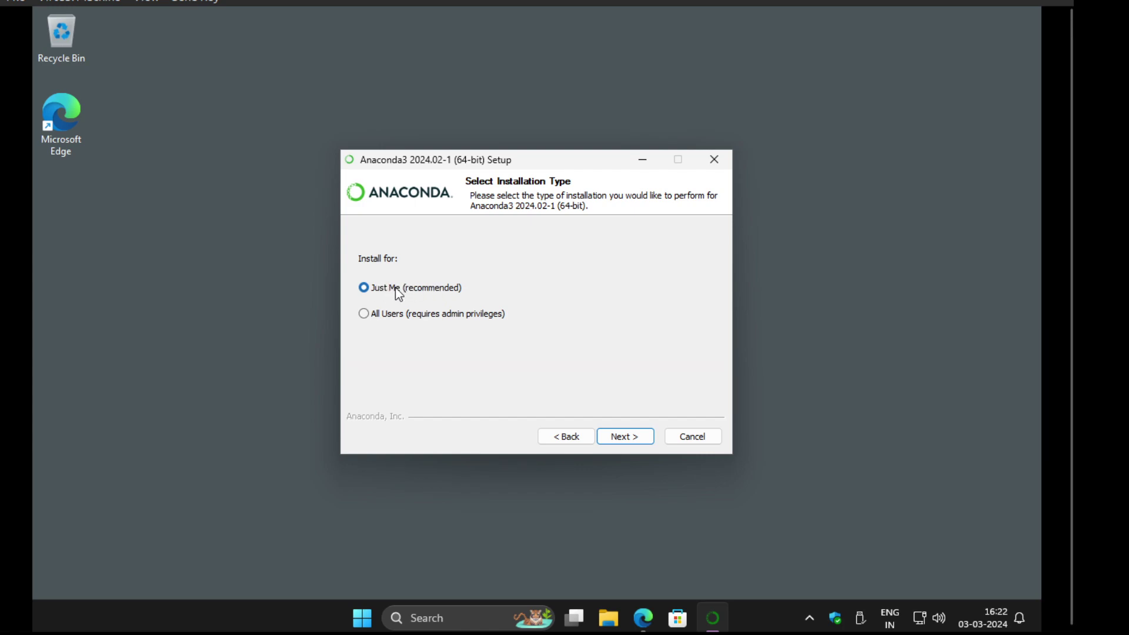
- Choose the Just Me installation type and keep the default destination folder for Anaconda3
click(633, 435)
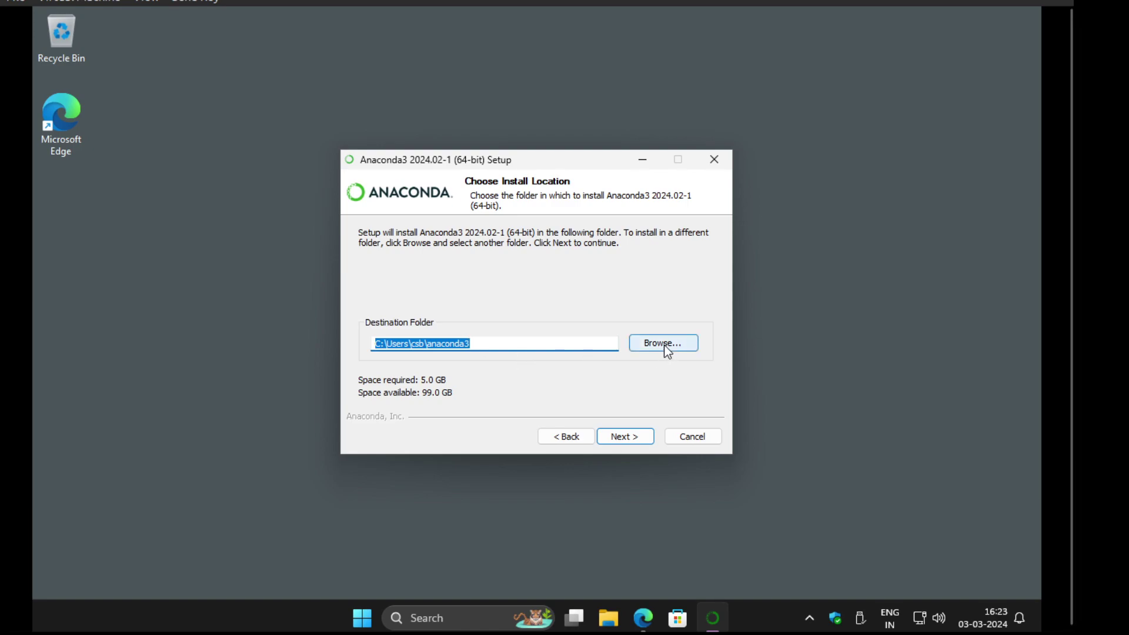
click(525, 341)
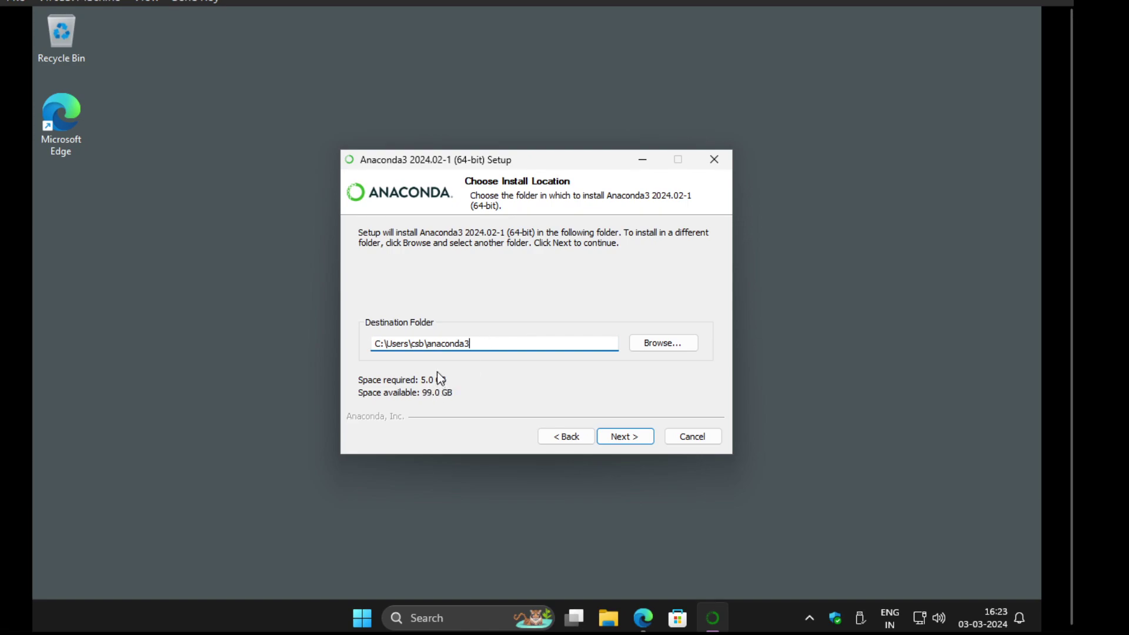
click(623, 436)
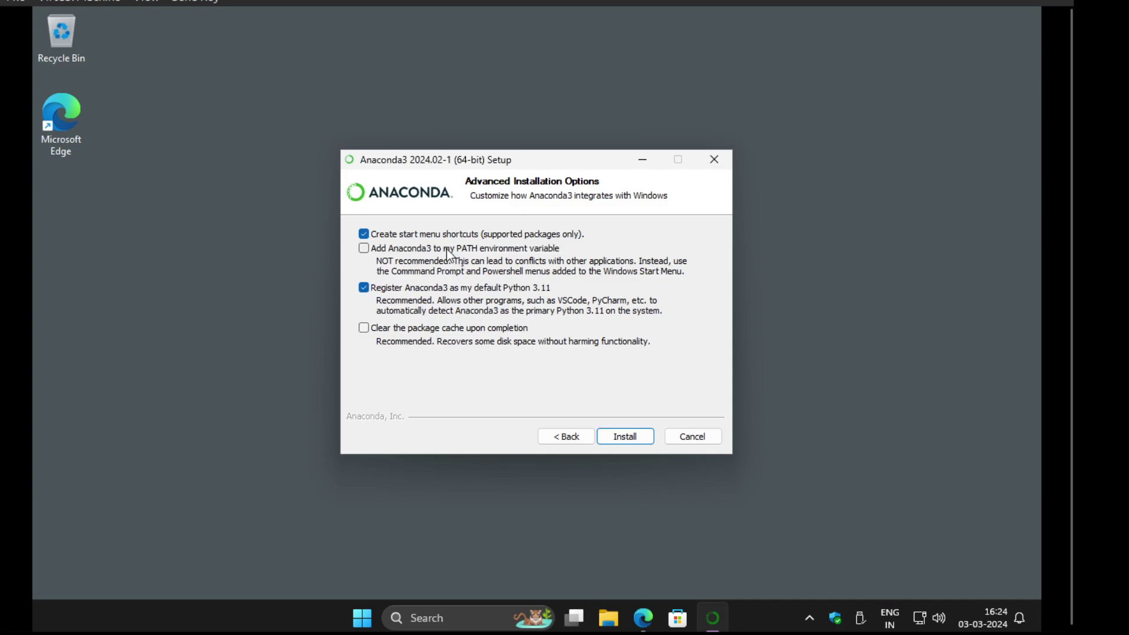
- Start the Anaconda3 installation with the default advanced options and set its window aside with the installation details shown
click(623, 434)
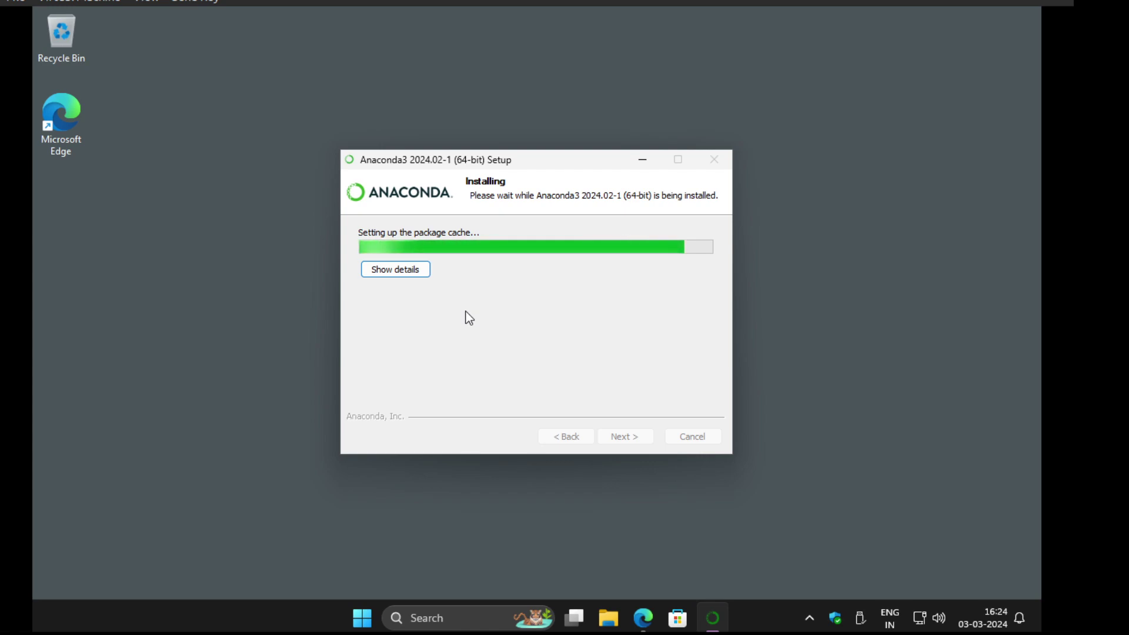
click(400, 274)
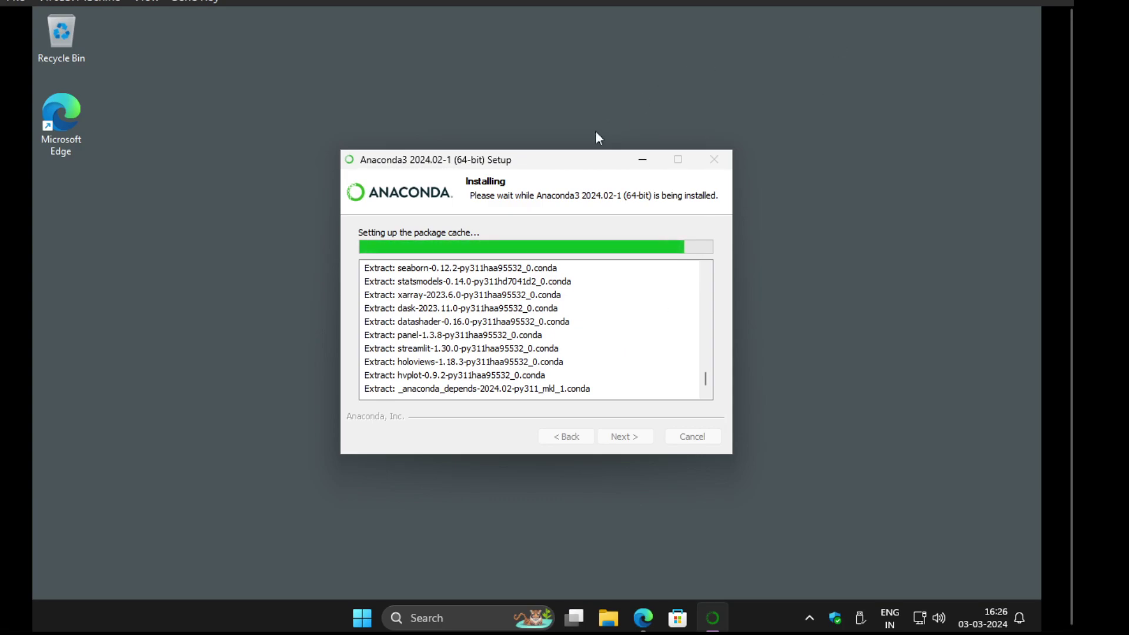
drag(580, 159, 271, 17)
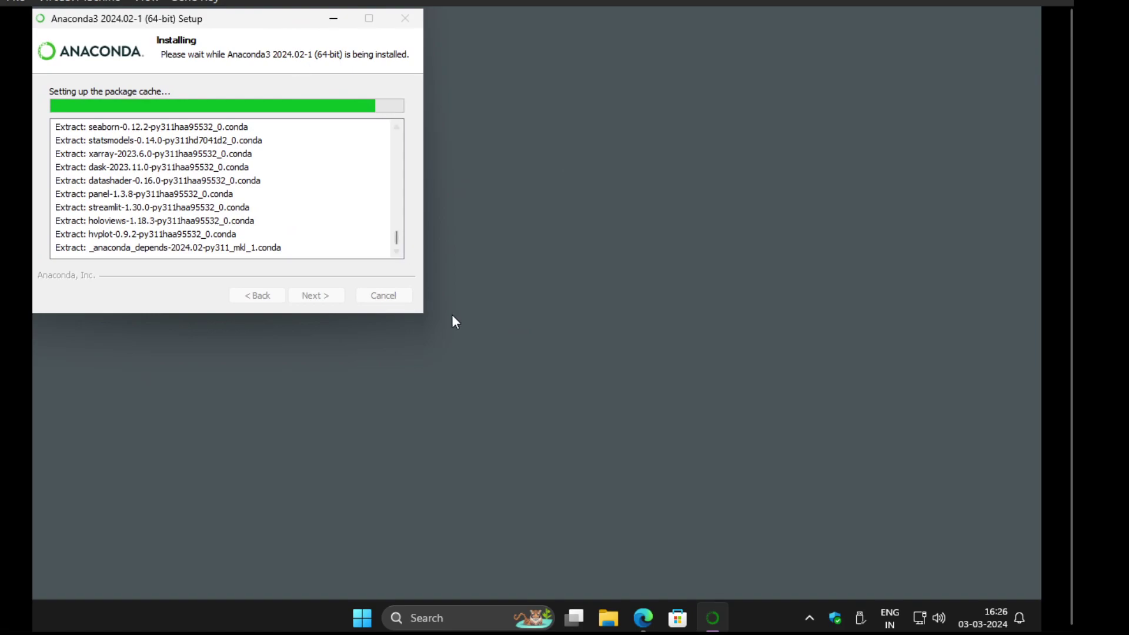
- Switch to Microsoft Edge, go to code.visualstudio.com and download the Windows stable build of Visual Studio Code
click(643, 617)
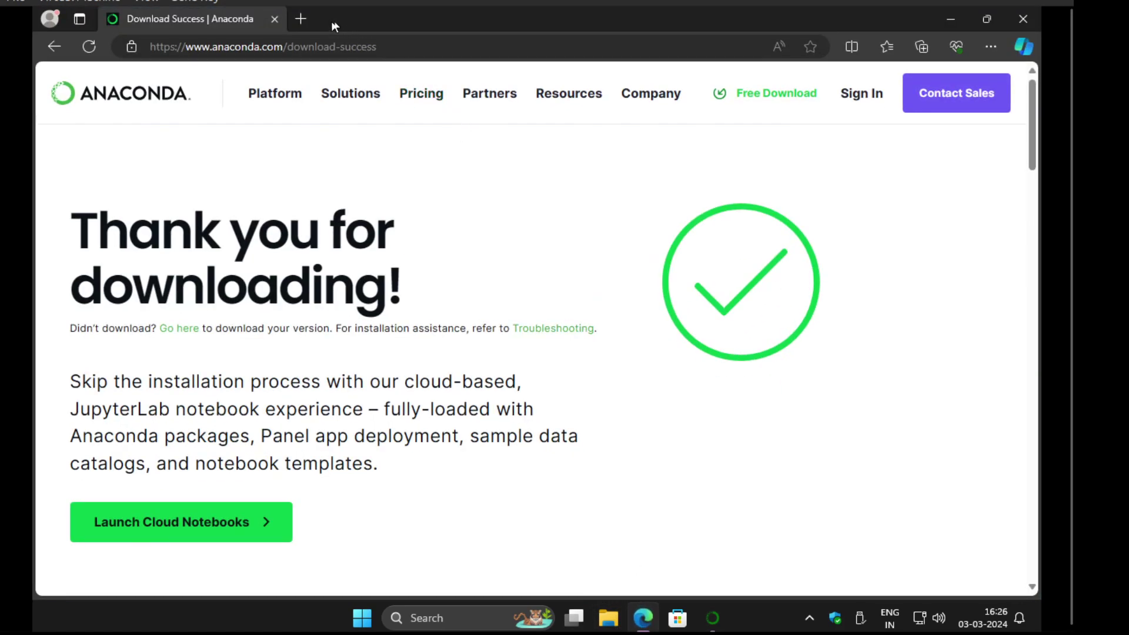
click(334, 39)
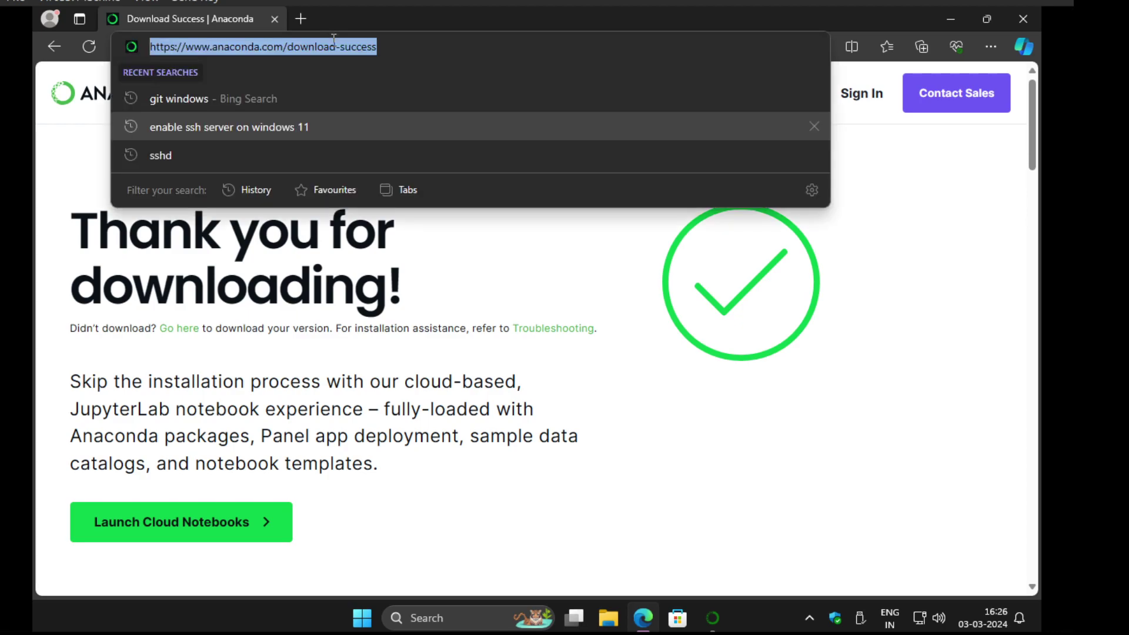
text(code.vis)
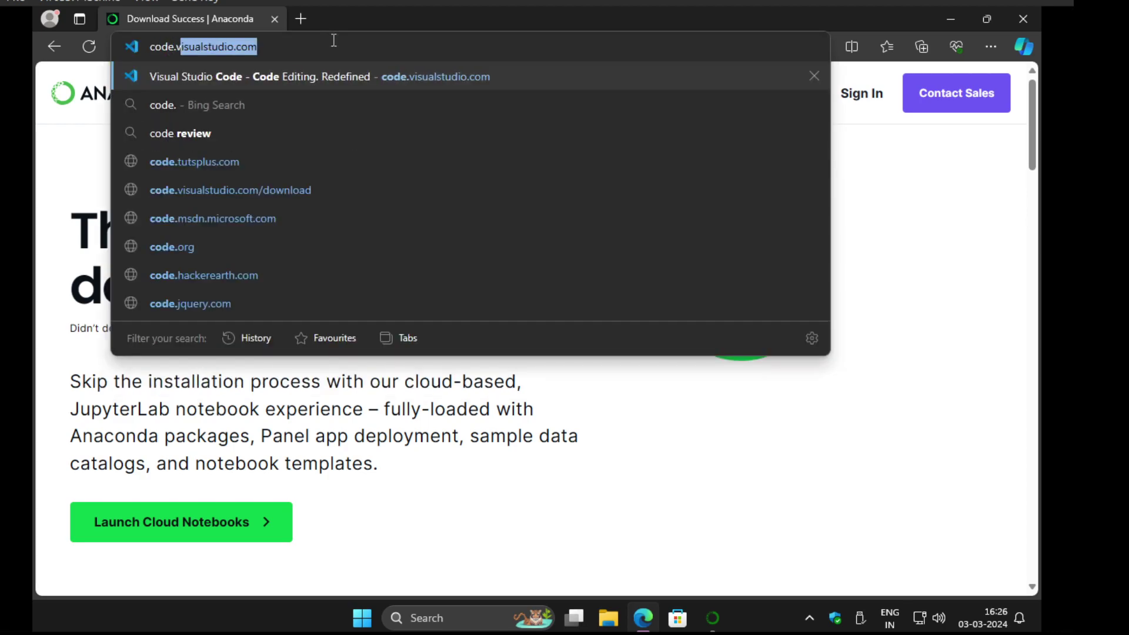
text(ualstudio.com)
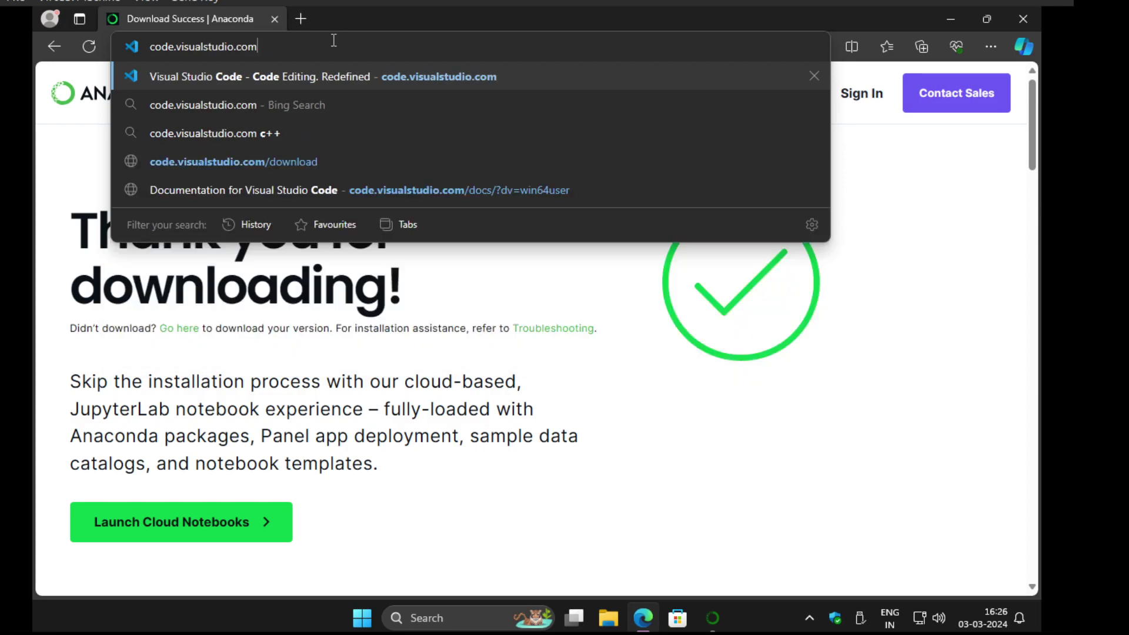
key(Return)
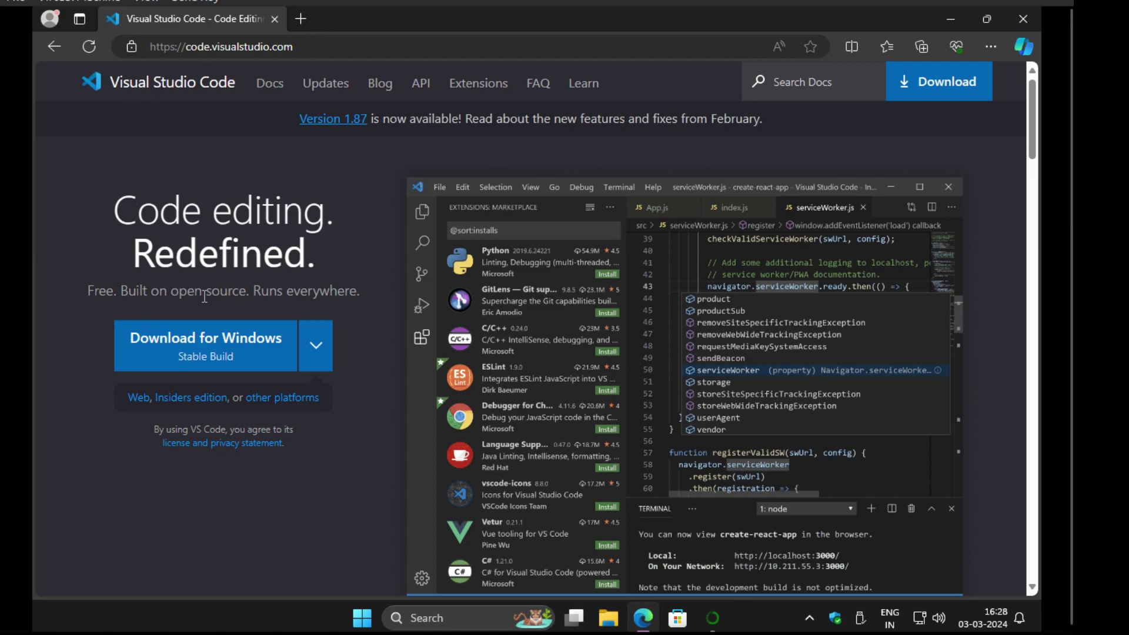
click(249, 357)
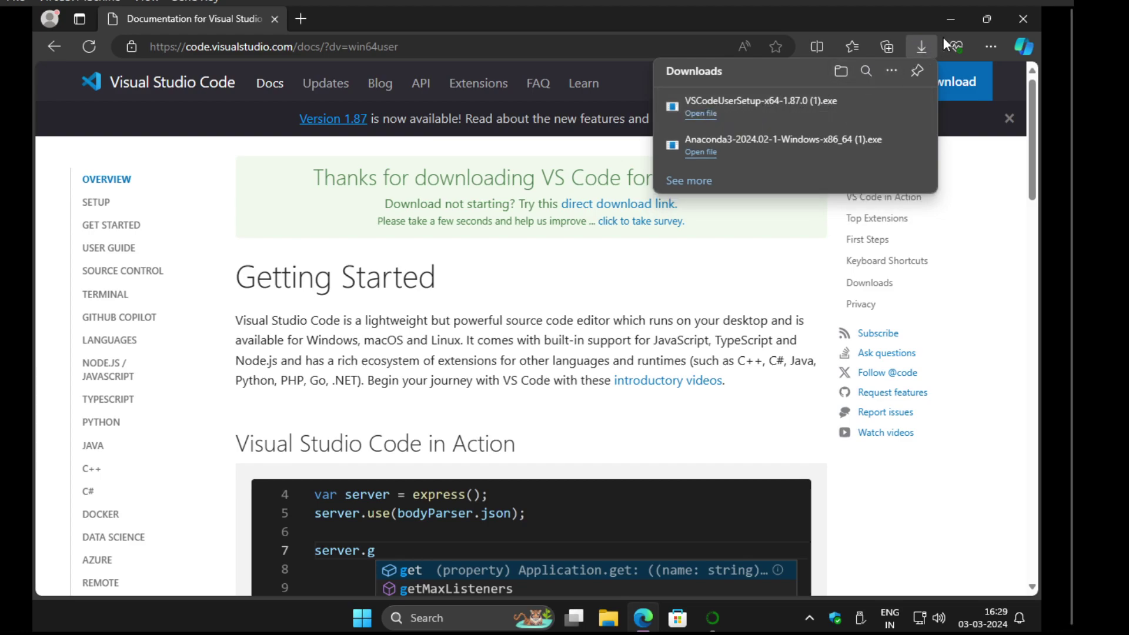
- Restore the browser to a smaller window, move it aside and bring the Anaconda setup window to the front
click(987, 19)
drag(725, 27, 854, 27)
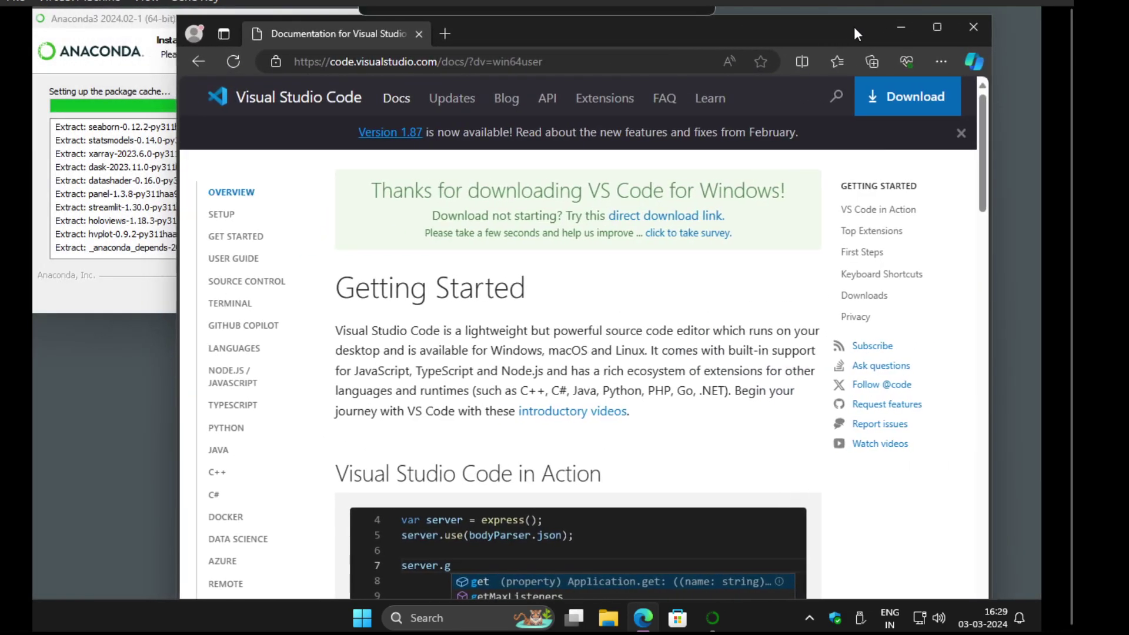
click(128, 28)
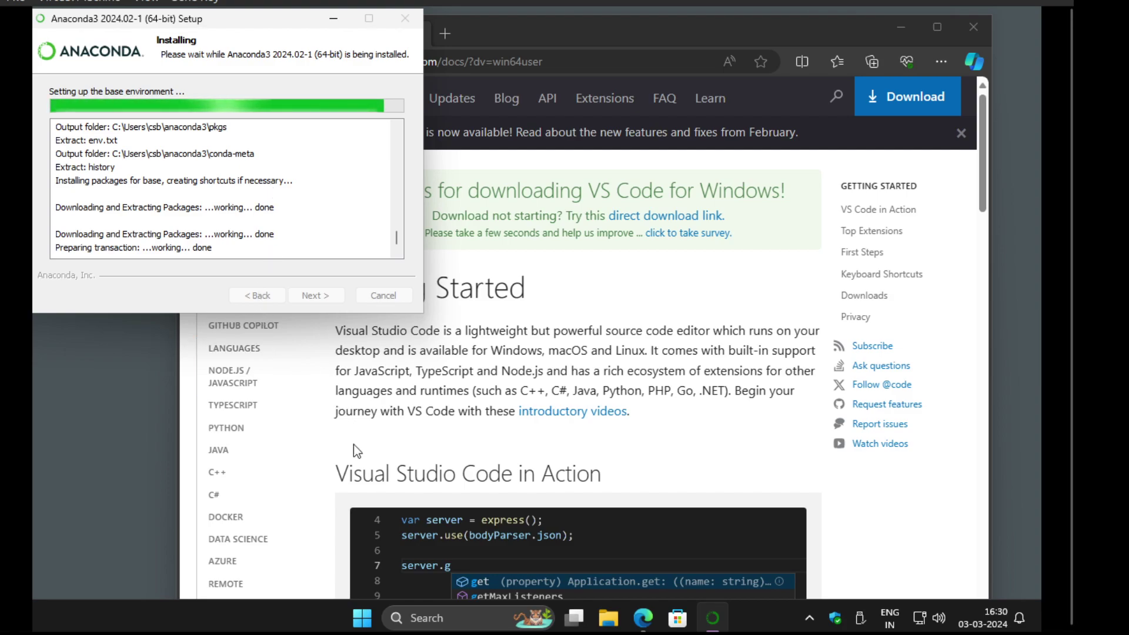
click(362, 618)
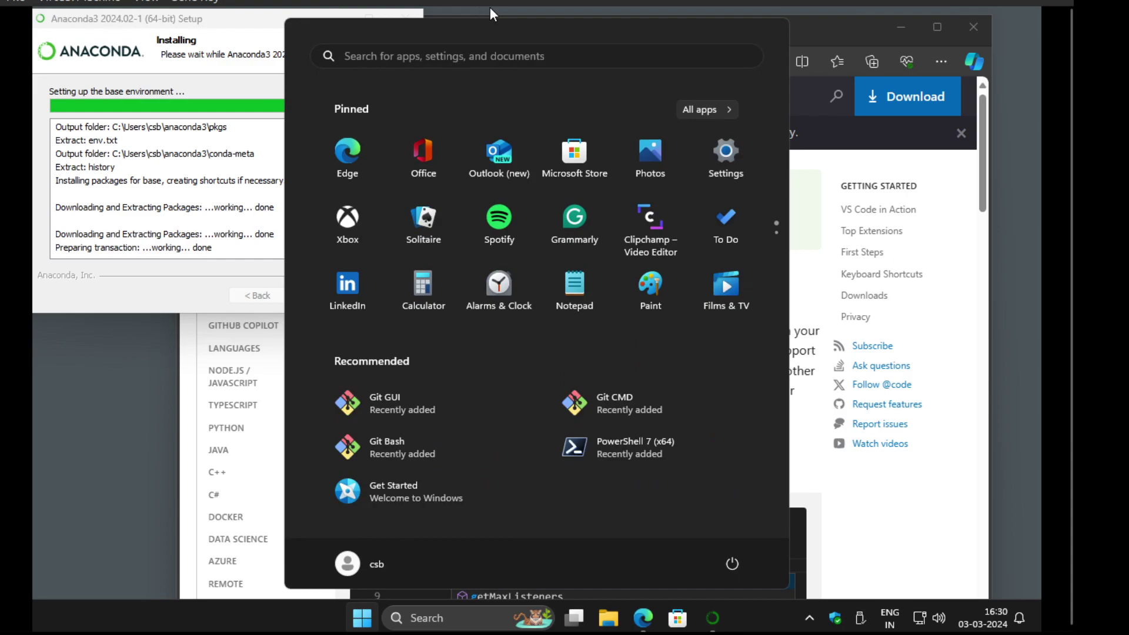
click(481, 59)
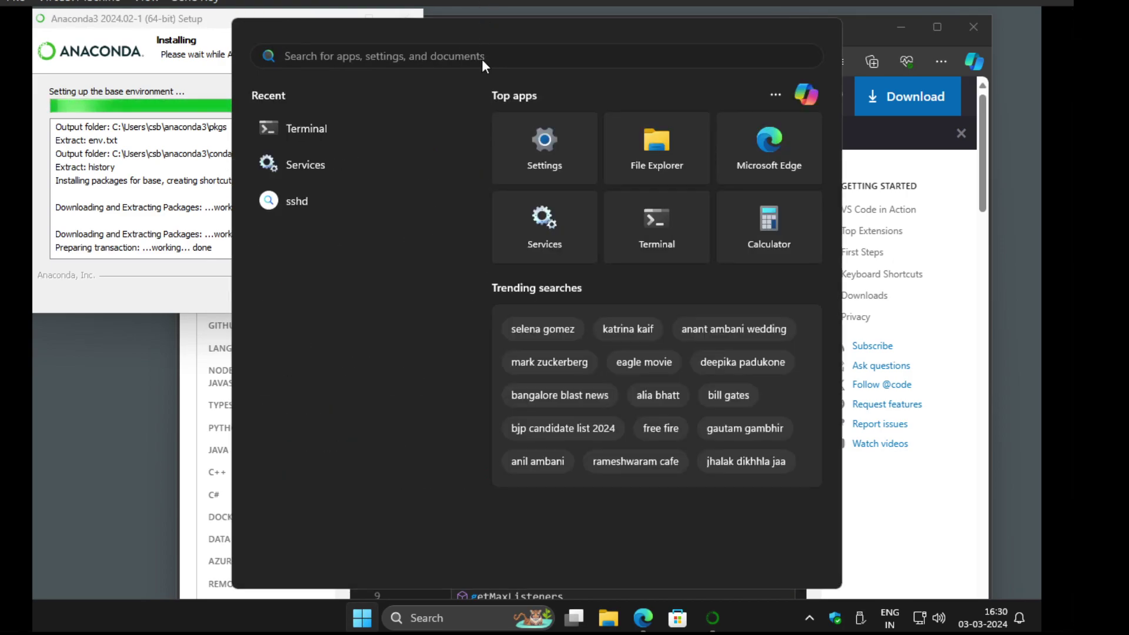
click(329, 118)
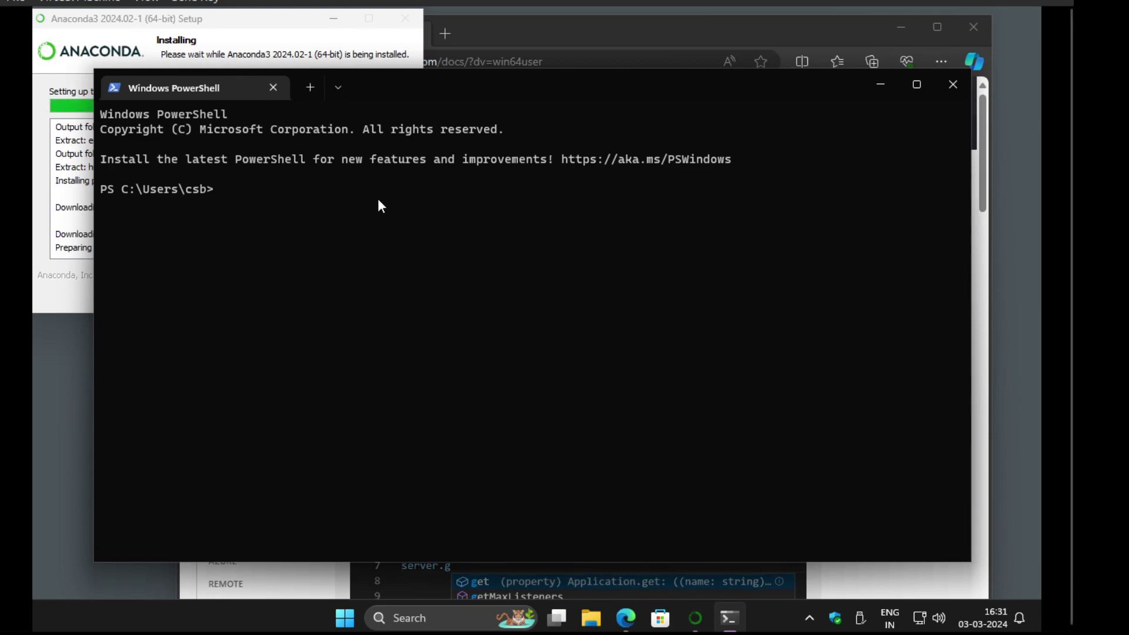
drag(835, 83, 873, 89)
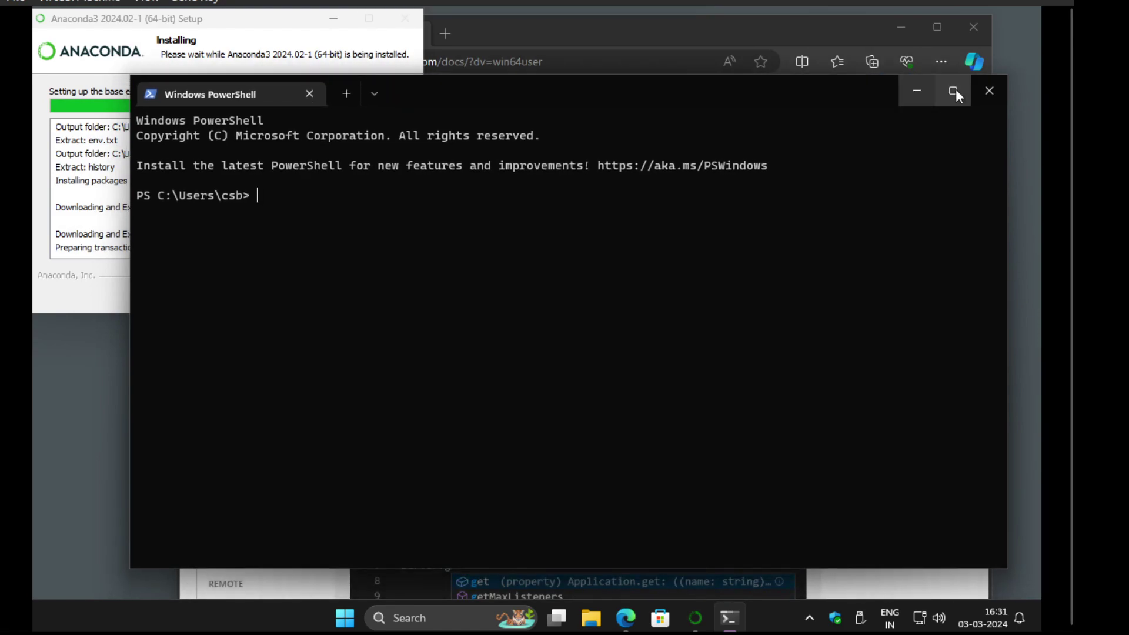
click(988, 91)
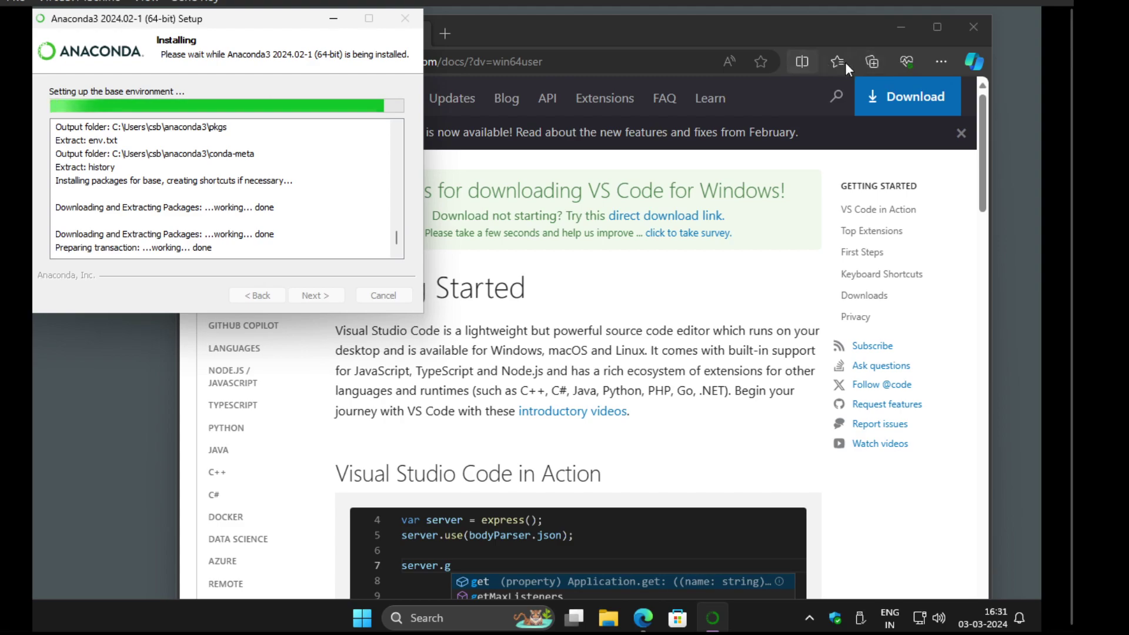
- Launch VSCodeUserSetup-x64-1.87.0 (1).exe from the browser's downloads and minimize the browser window
click(940, 60)
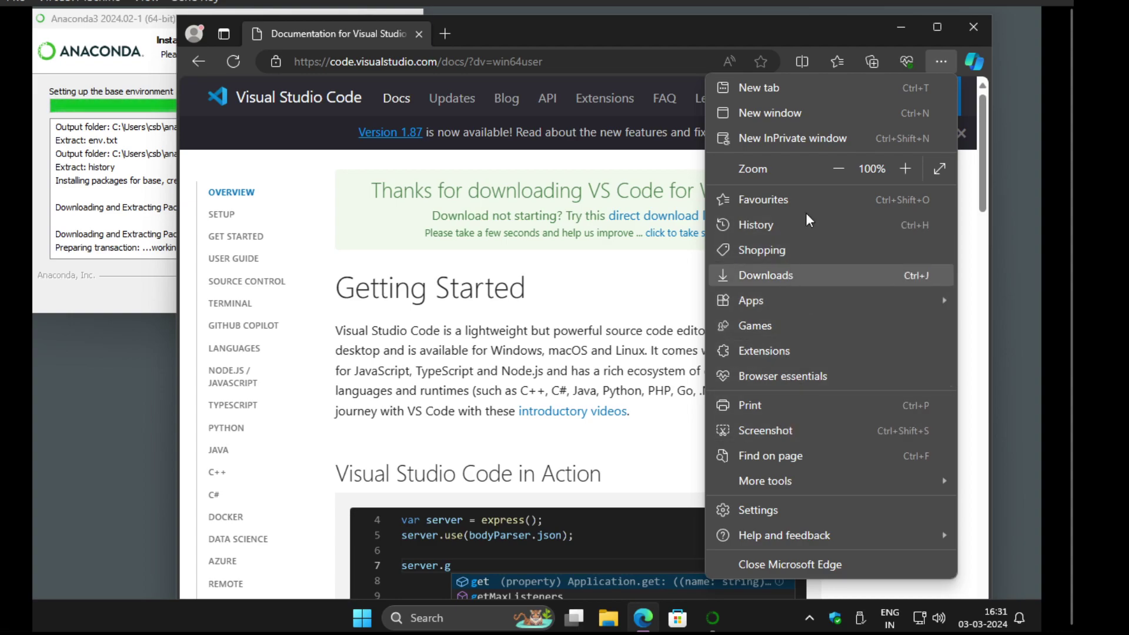
click(941, 60)
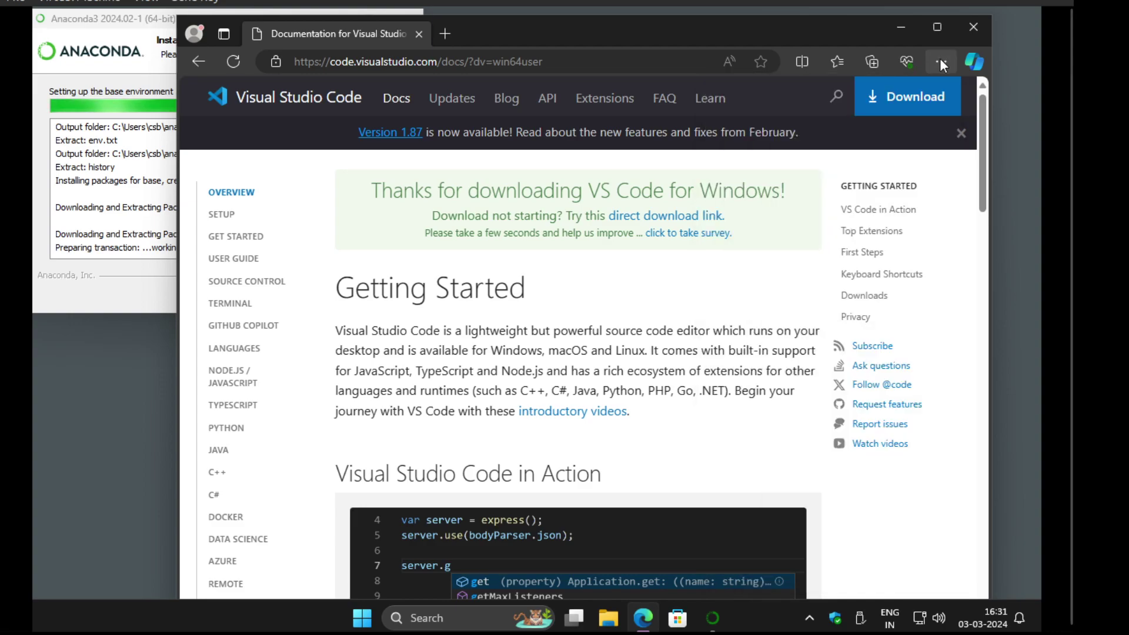
click(940, 62)
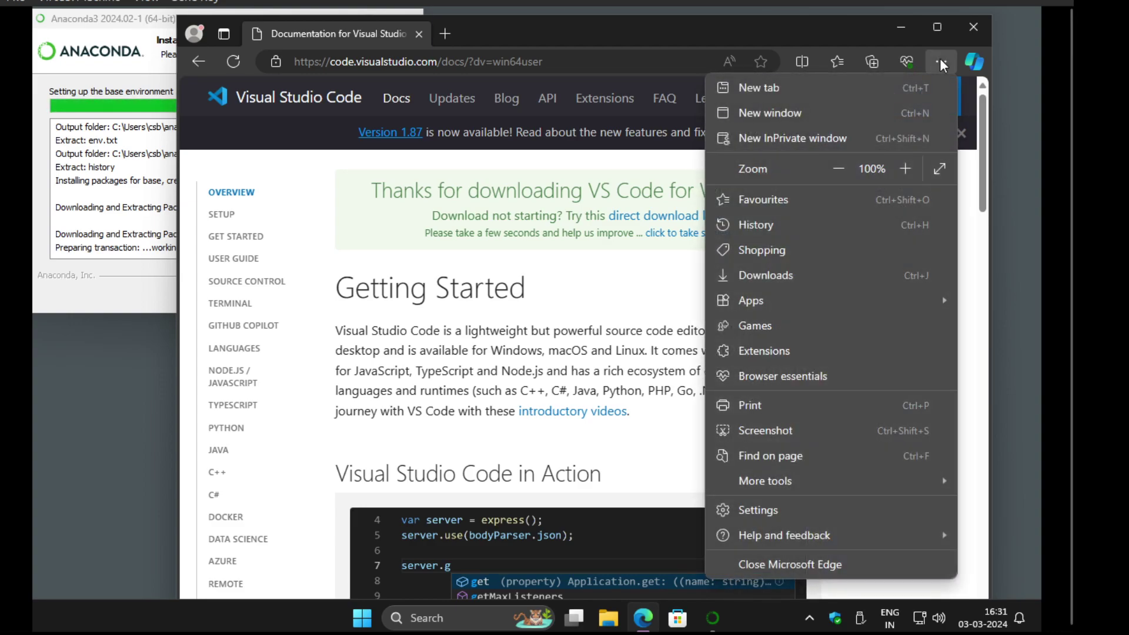
click(774, 275)
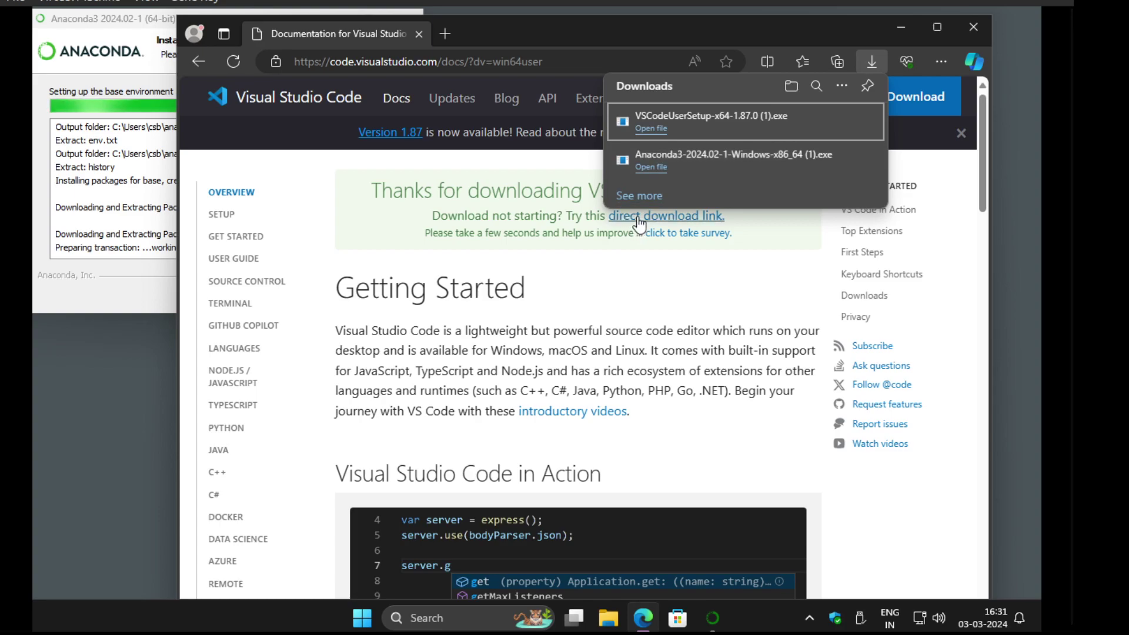
click(651, 129)
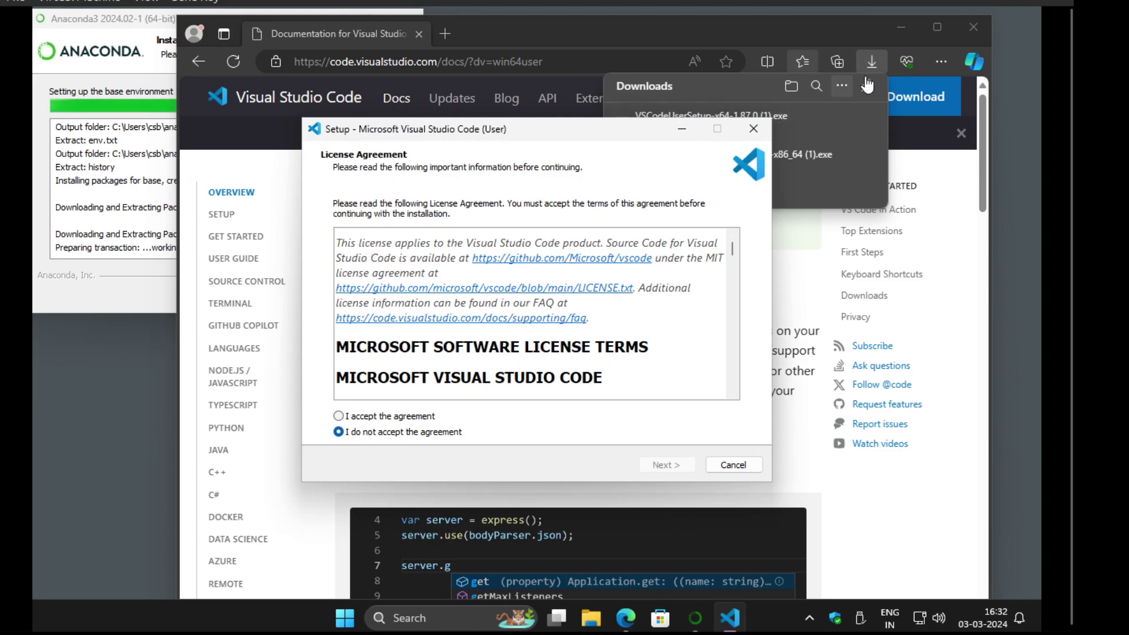
click(901, 27)
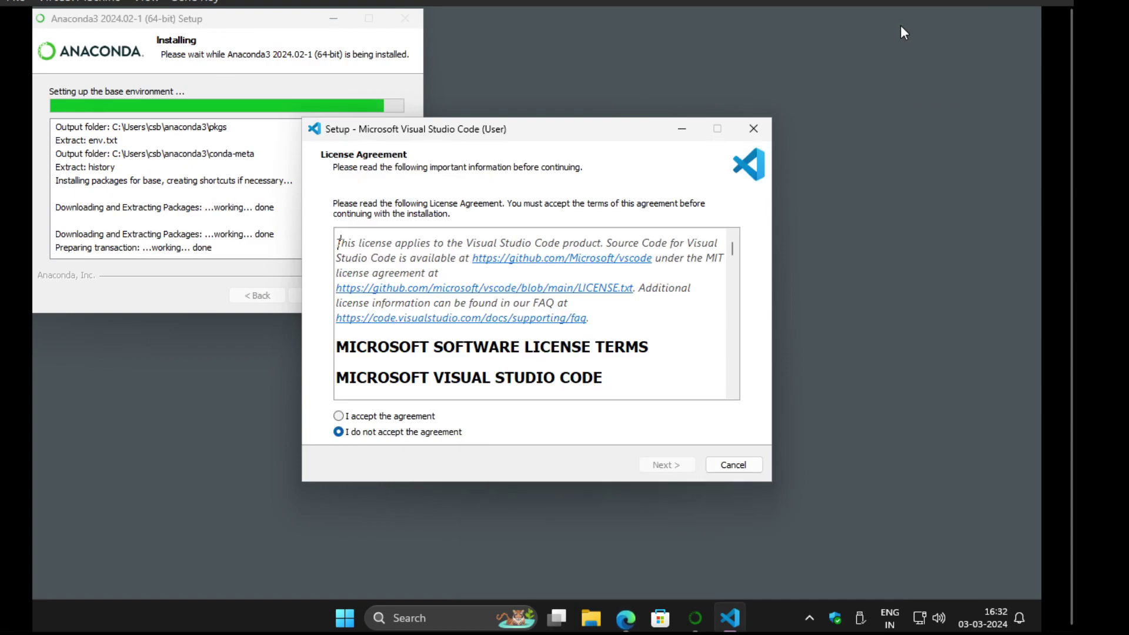
- Move the Visual Studio Code setup window beside the Anaconda one, then accept and review its license agreement
drag(542, 128, 670, 133)
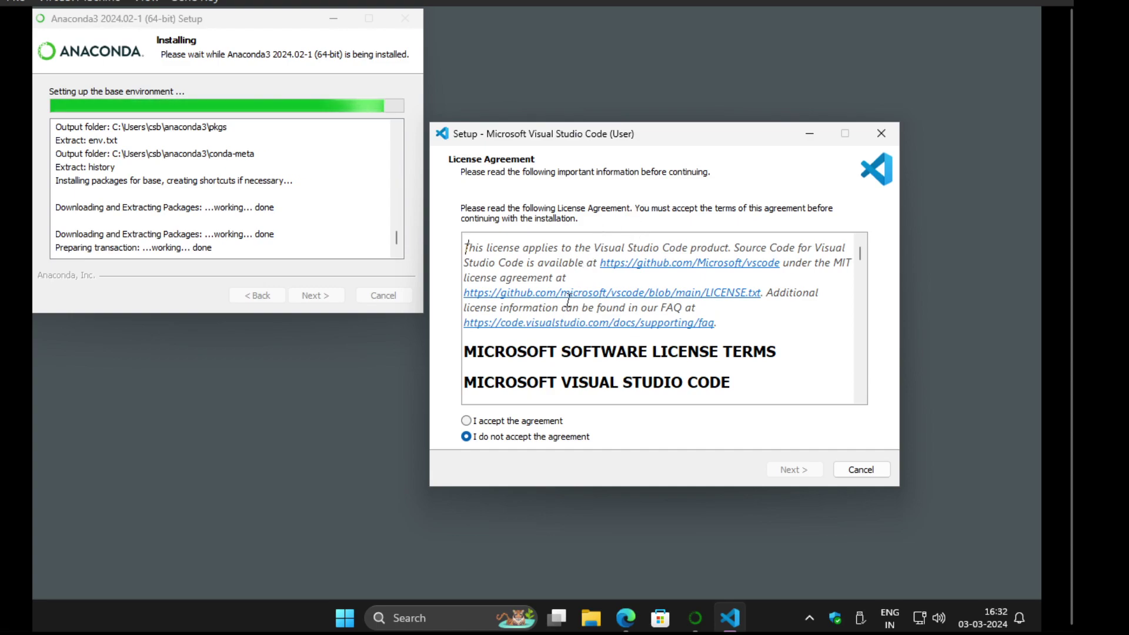
click(468, 421)
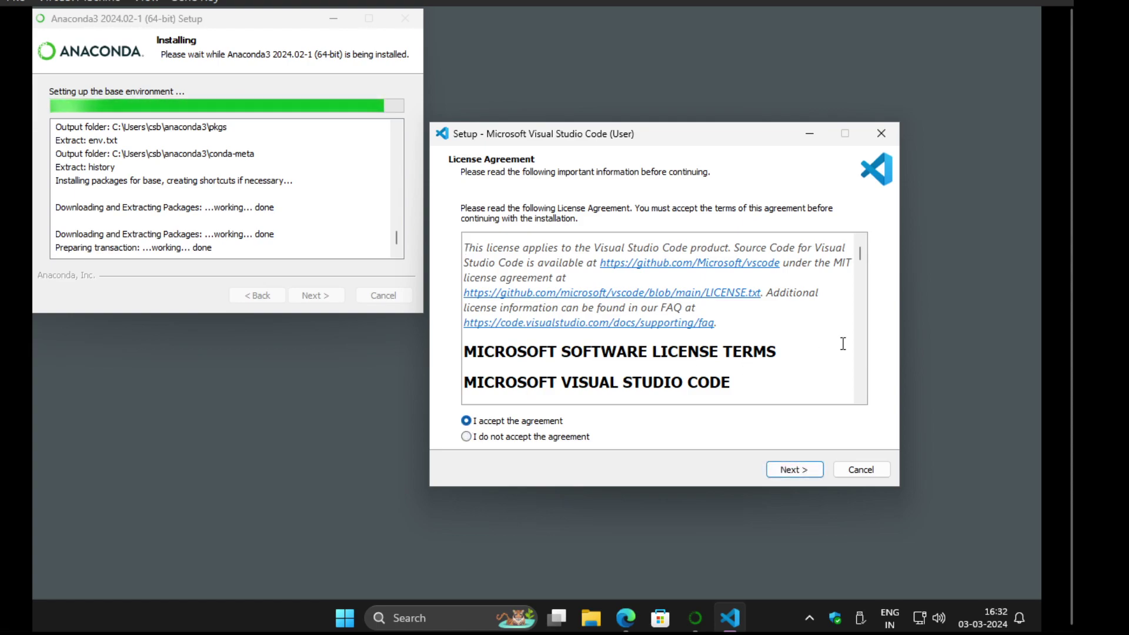
scroll(843, 343, down, 15)
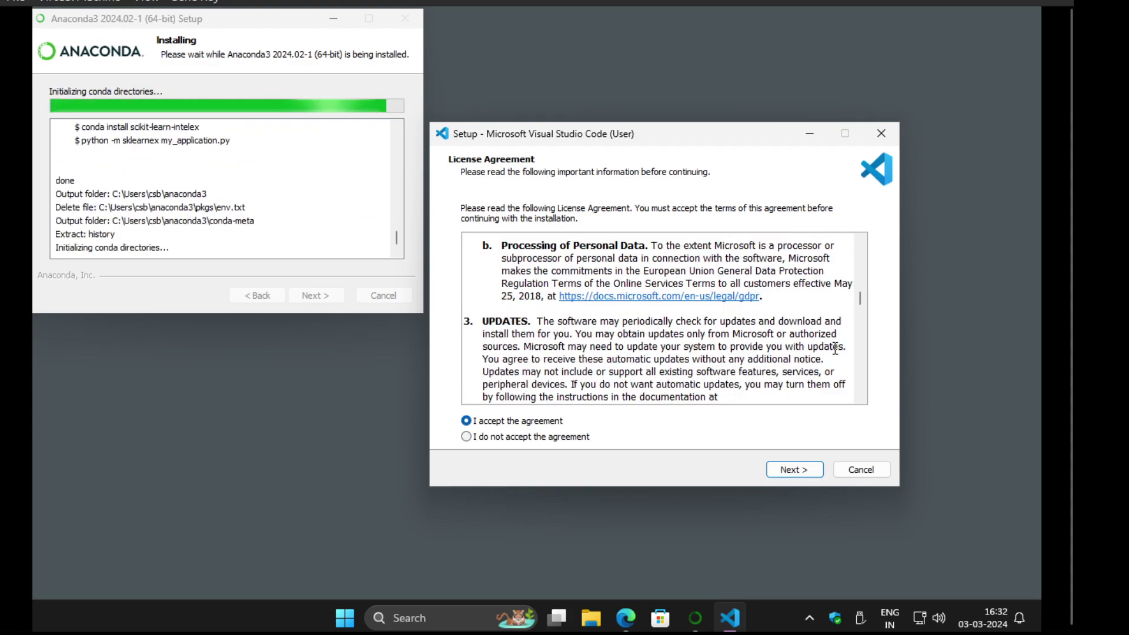
scroll(821, 357, down, 1)
scroll(821, 357, down, 2)
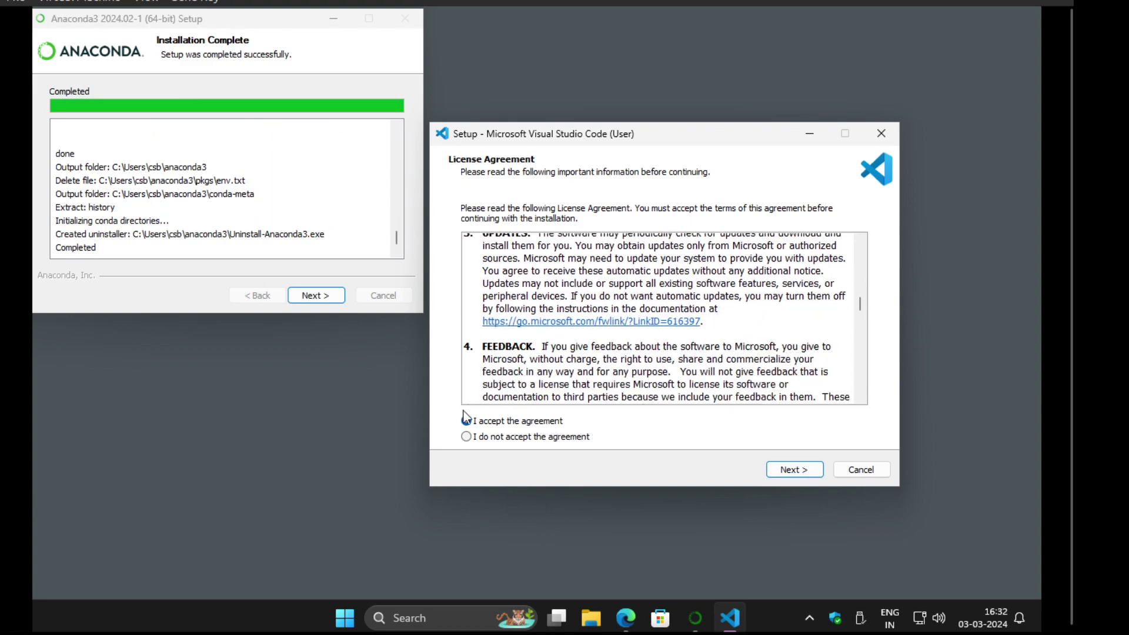
click(795, 467)
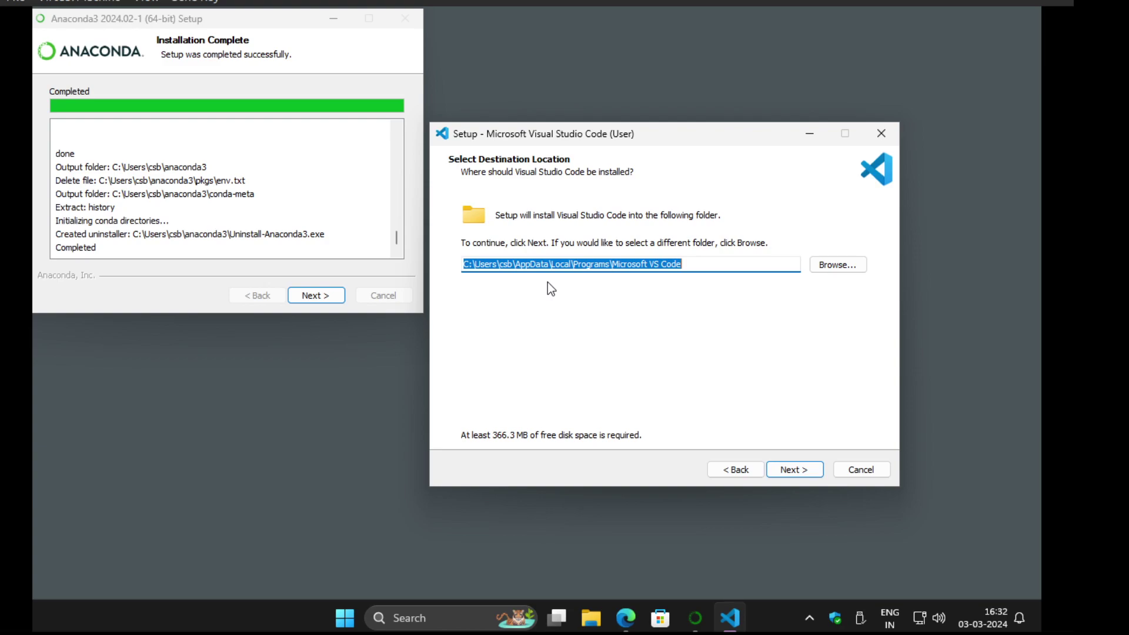
- Install Visual Studio Code in the default folders, adding a desktop icon and both "Open with Code" context menu actions
click(791, 470)
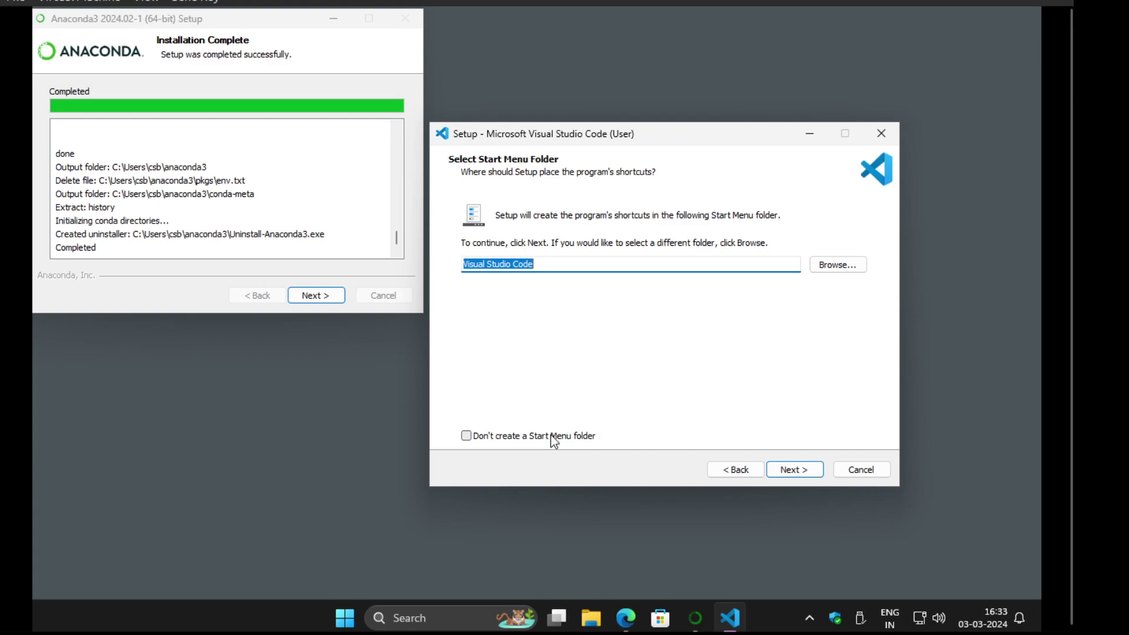
click(792, 469)
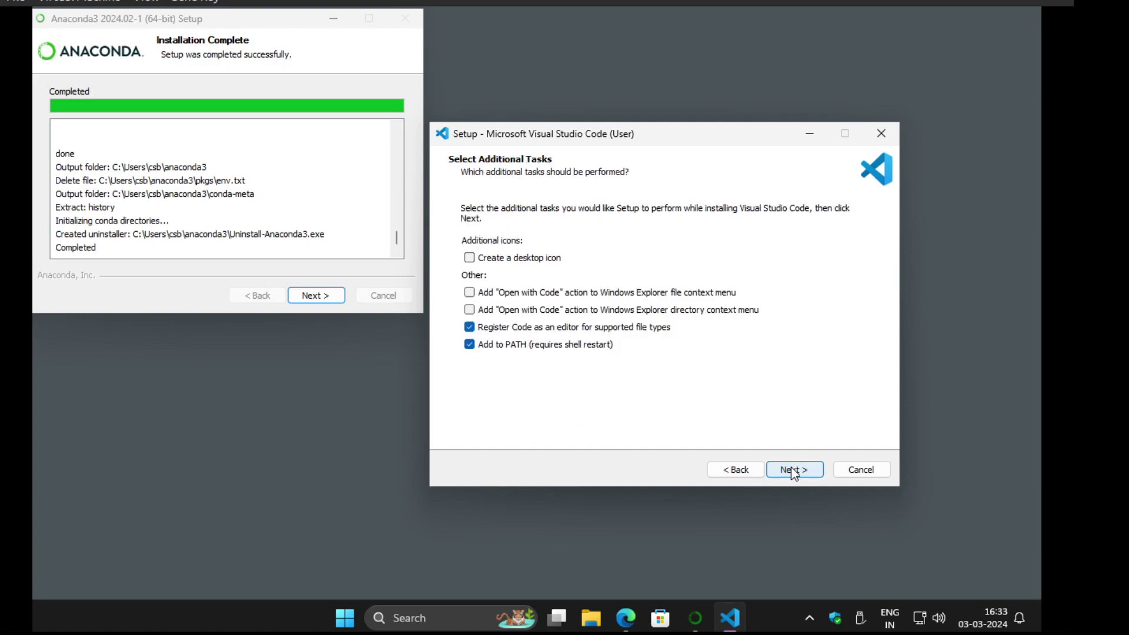
click(470, 258)
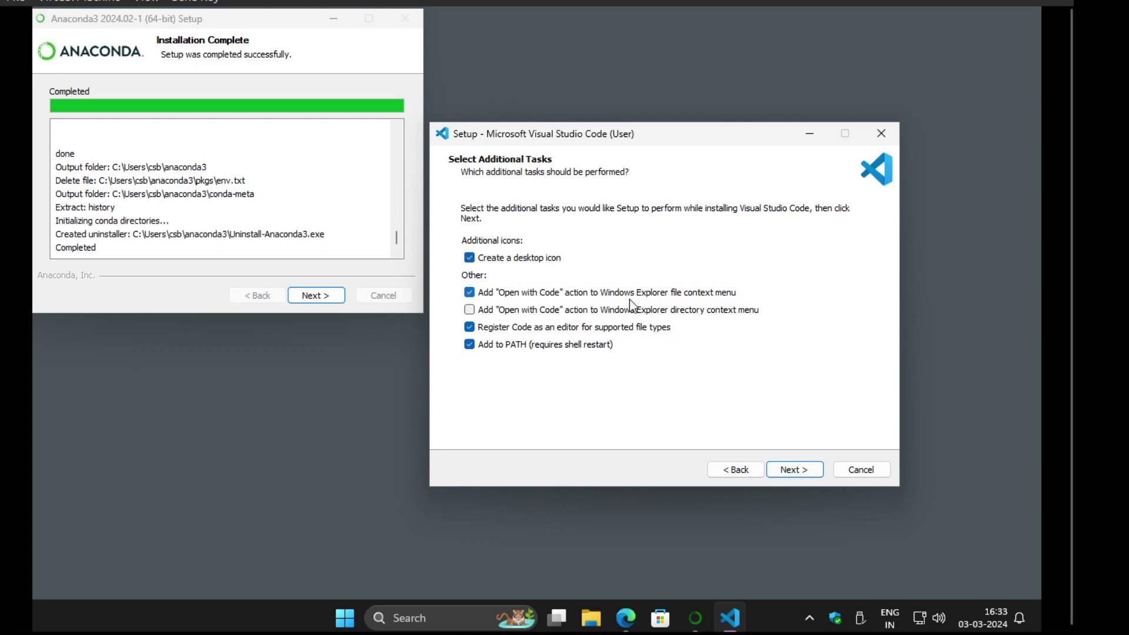
click(469, 310)
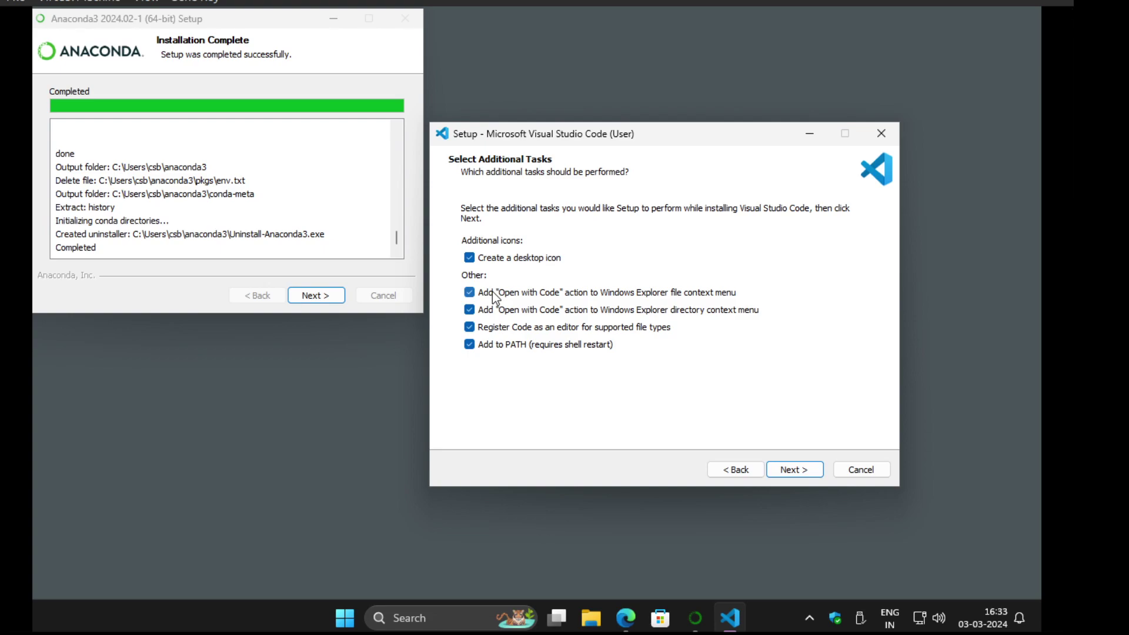
click(793, 470)
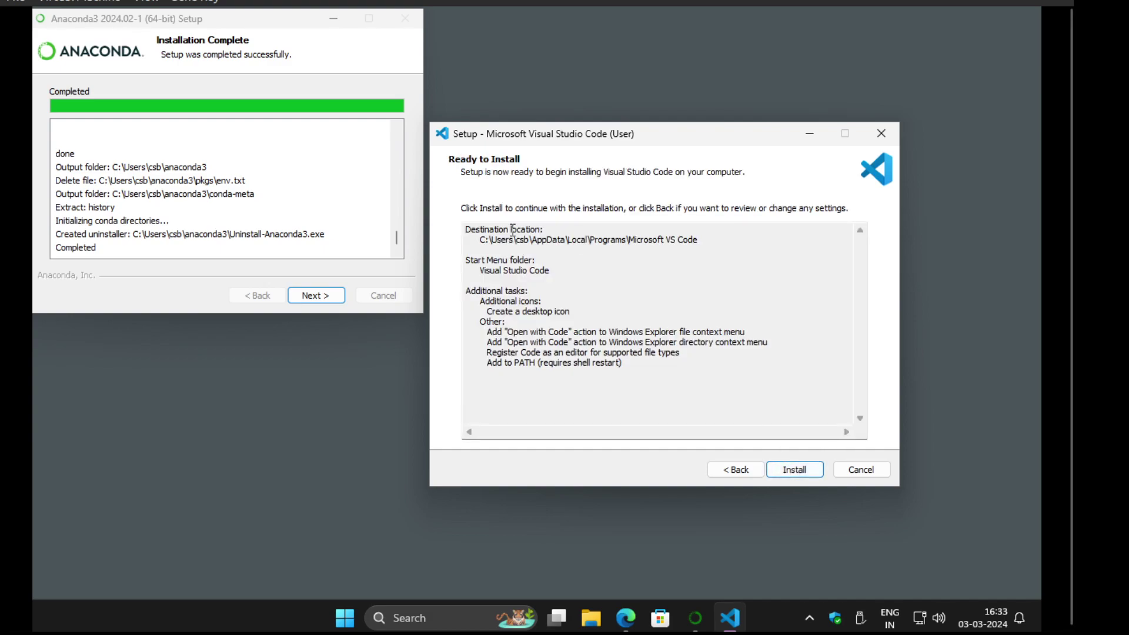
drag(477, 229, 630, 369)
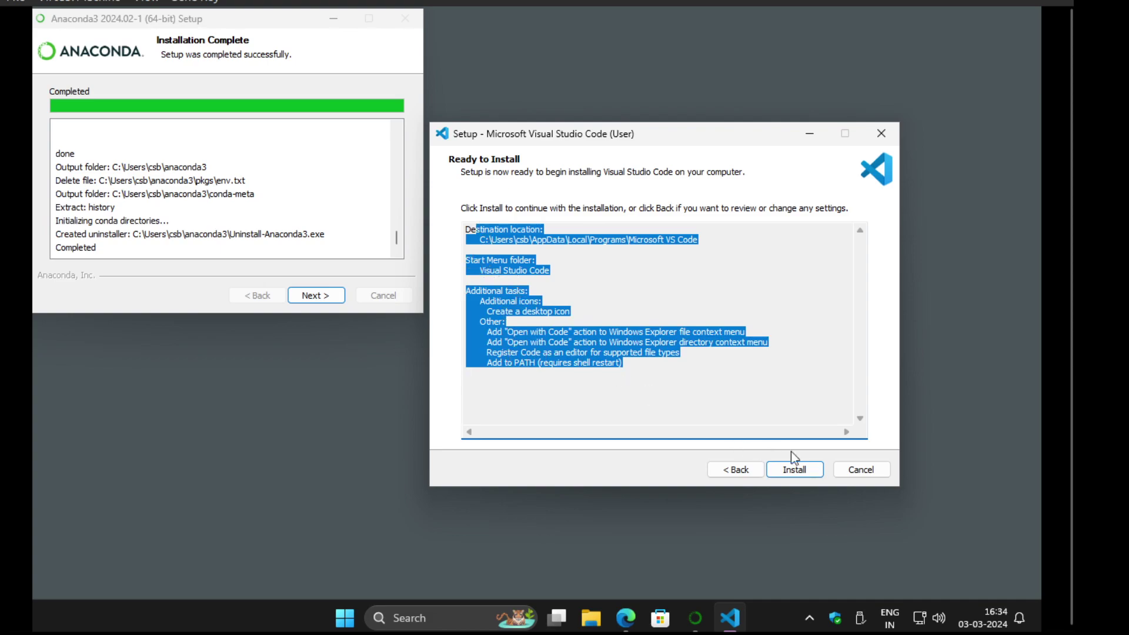
click(806, 471)
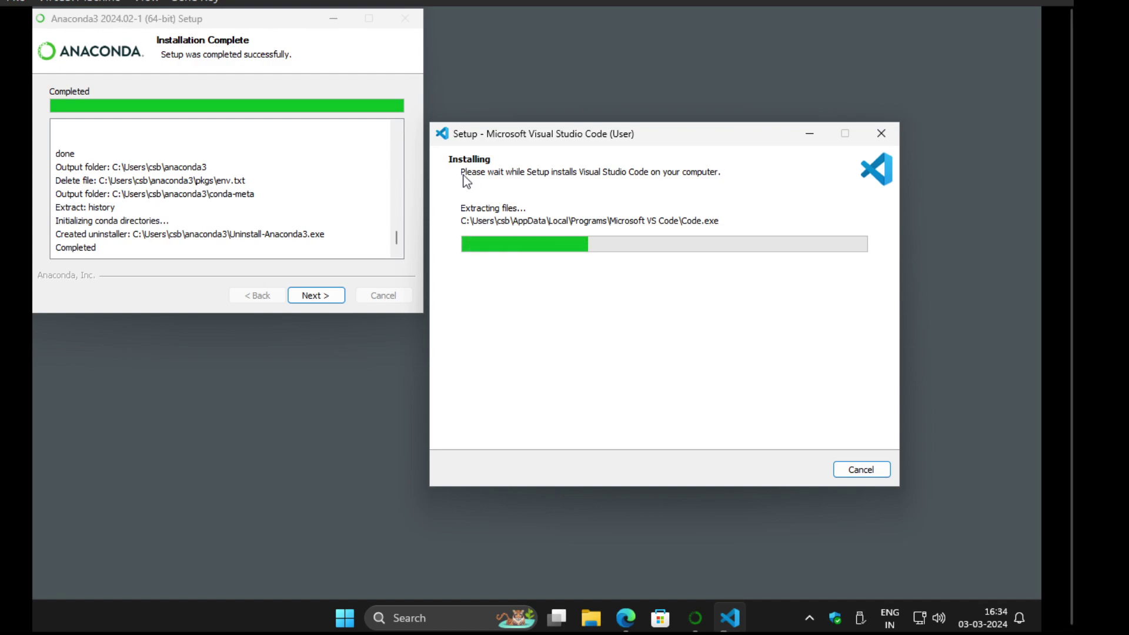
- Finish the Anaconda3 and Visual Studio Code setups without launching Anaconda Navigator or Visual Studio Code
click(212, 19)
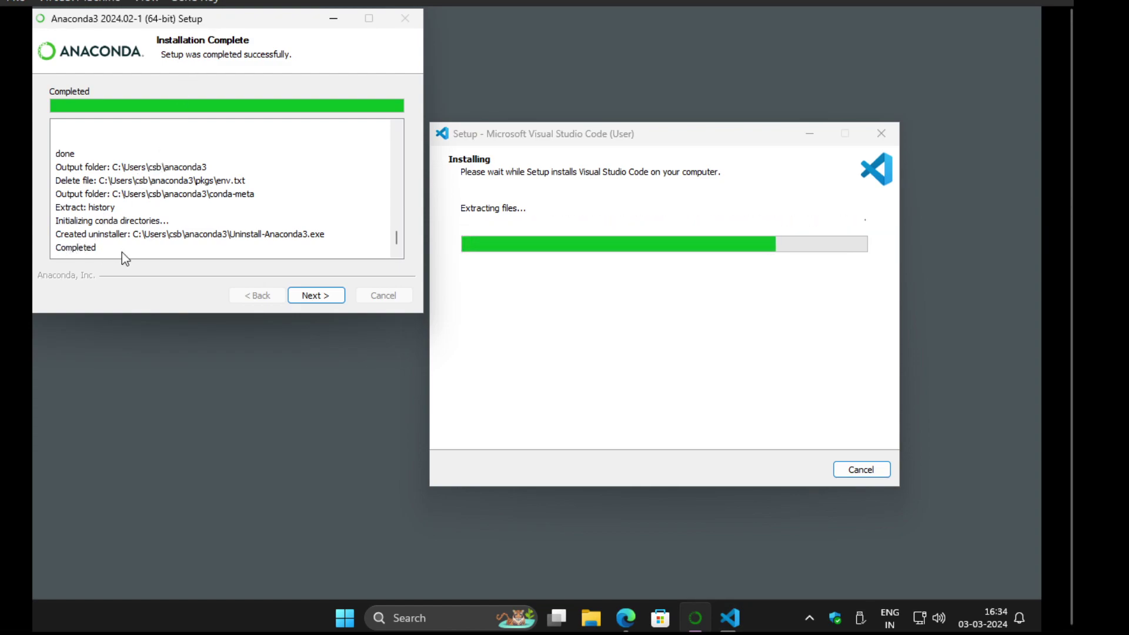
click(310, 297)
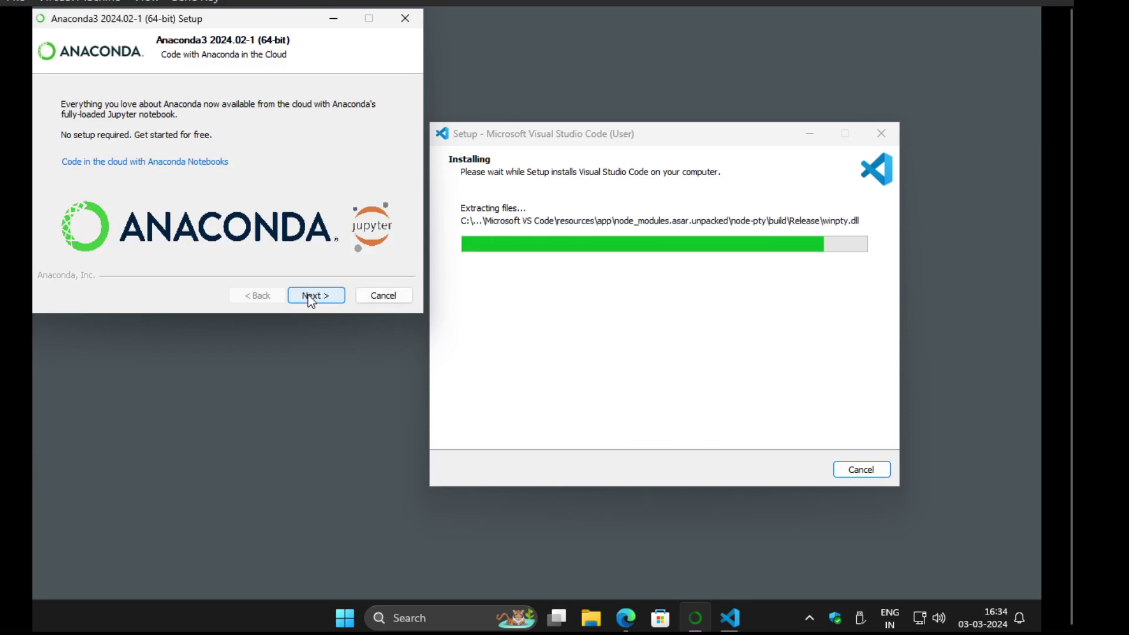
click(309, 297)
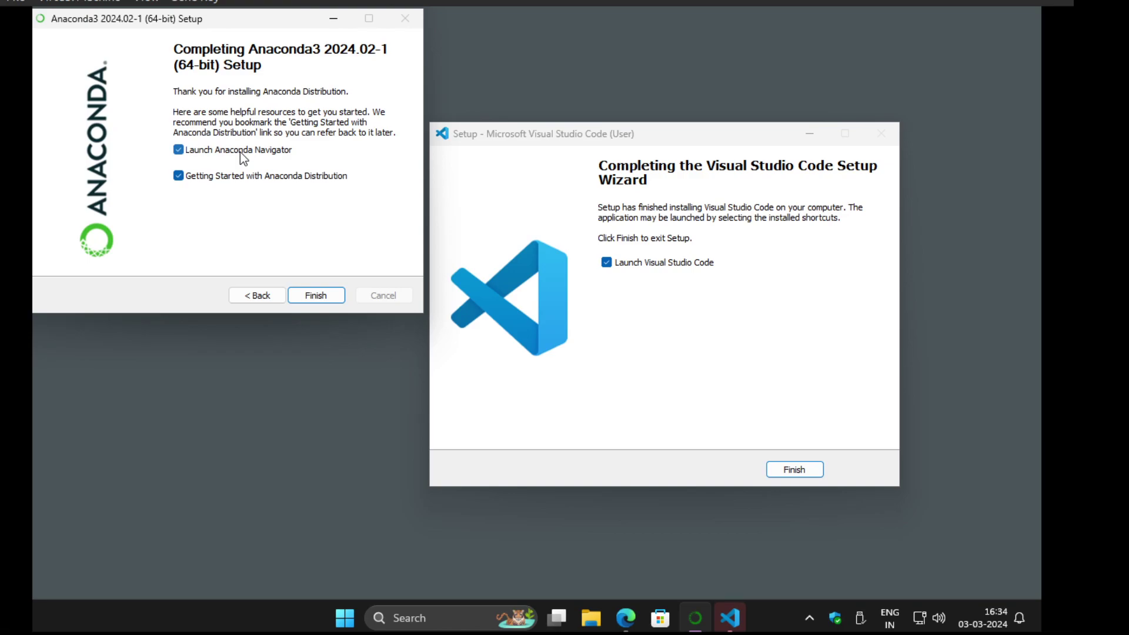
click(178, 150)
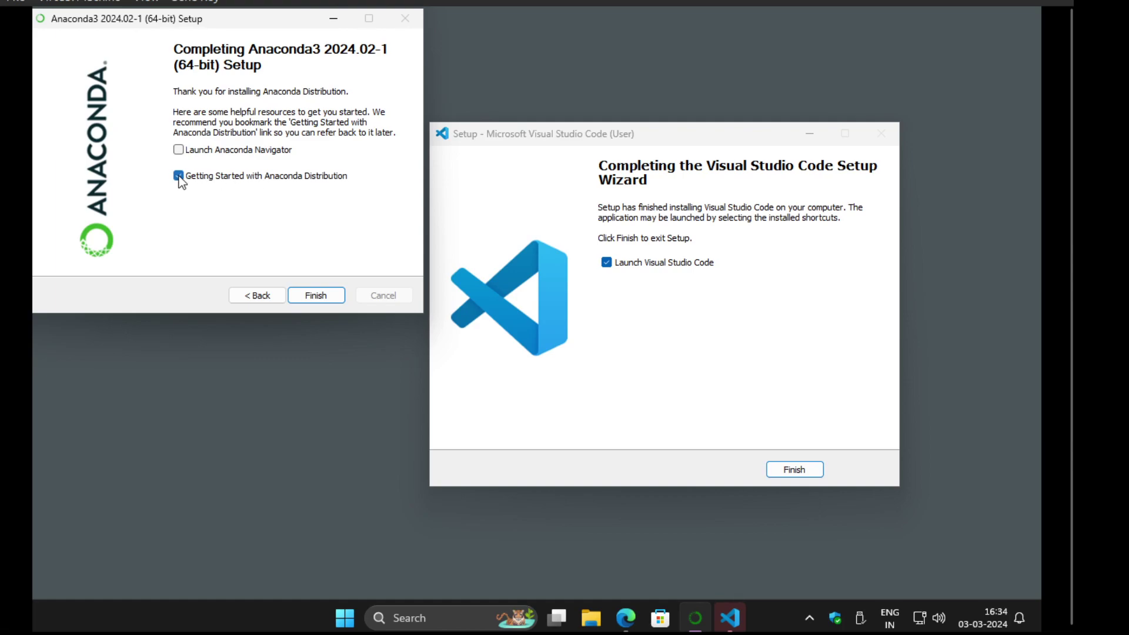
click(312, 293)
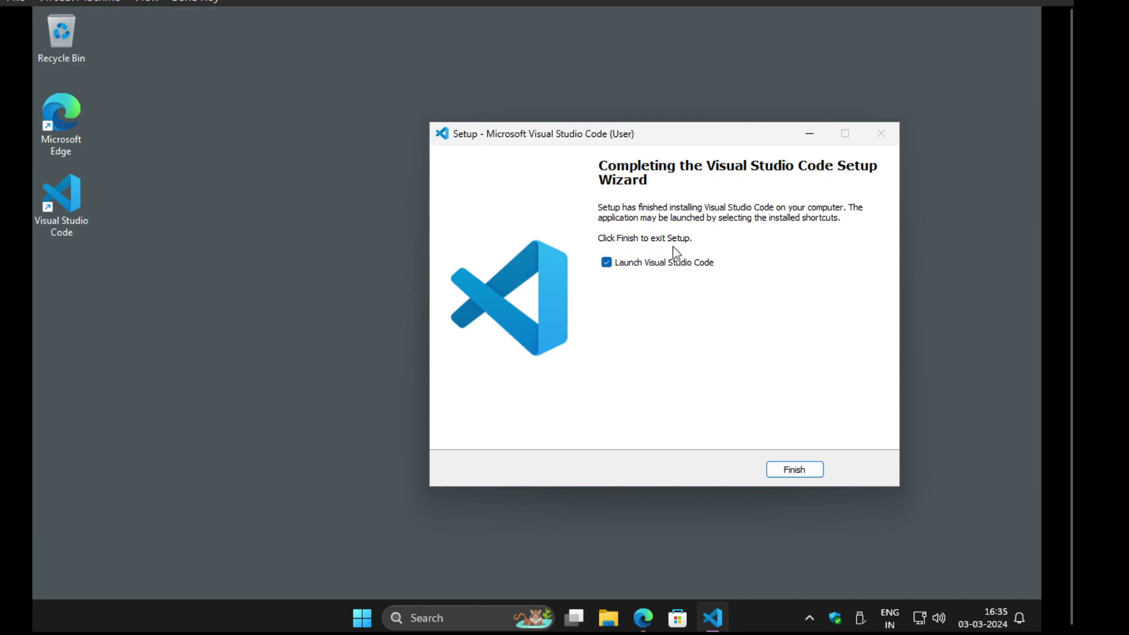
click(606, 263)
click(793, 470)
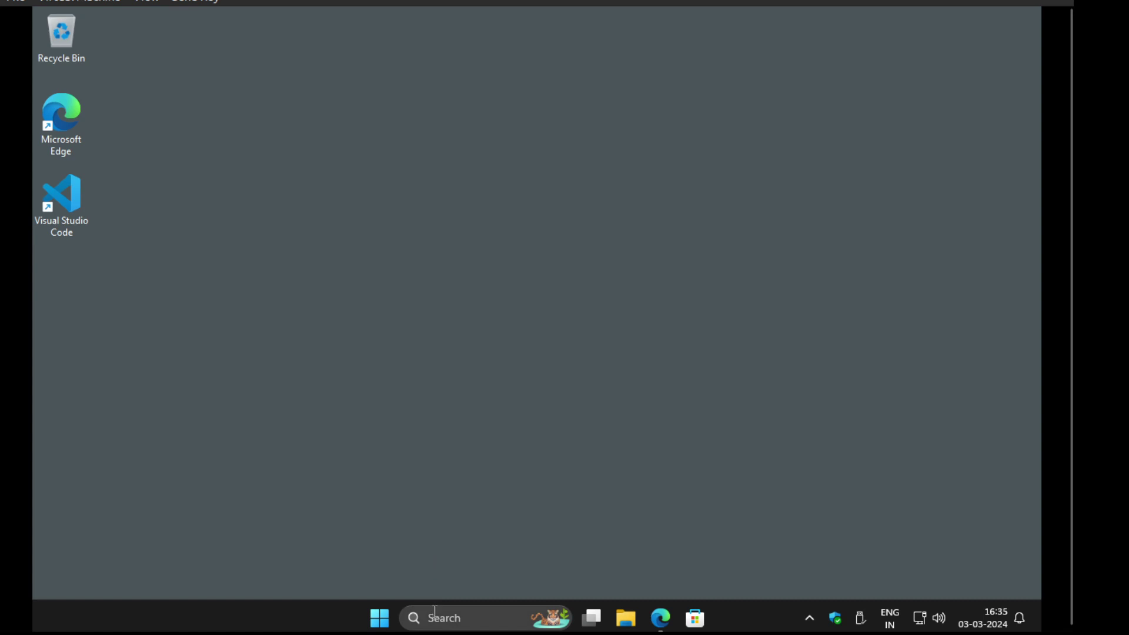
- Open the Anaconda Prompt, move its window clear of the desktop icons and highlight the (base) environment label
click(435, 617)
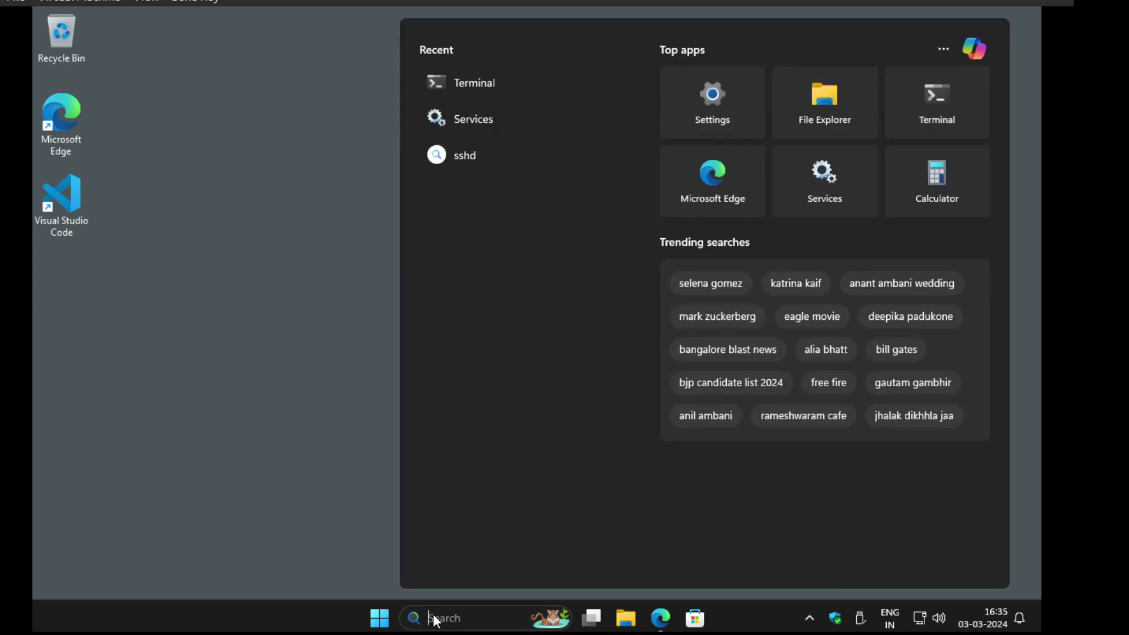
text(anacond)
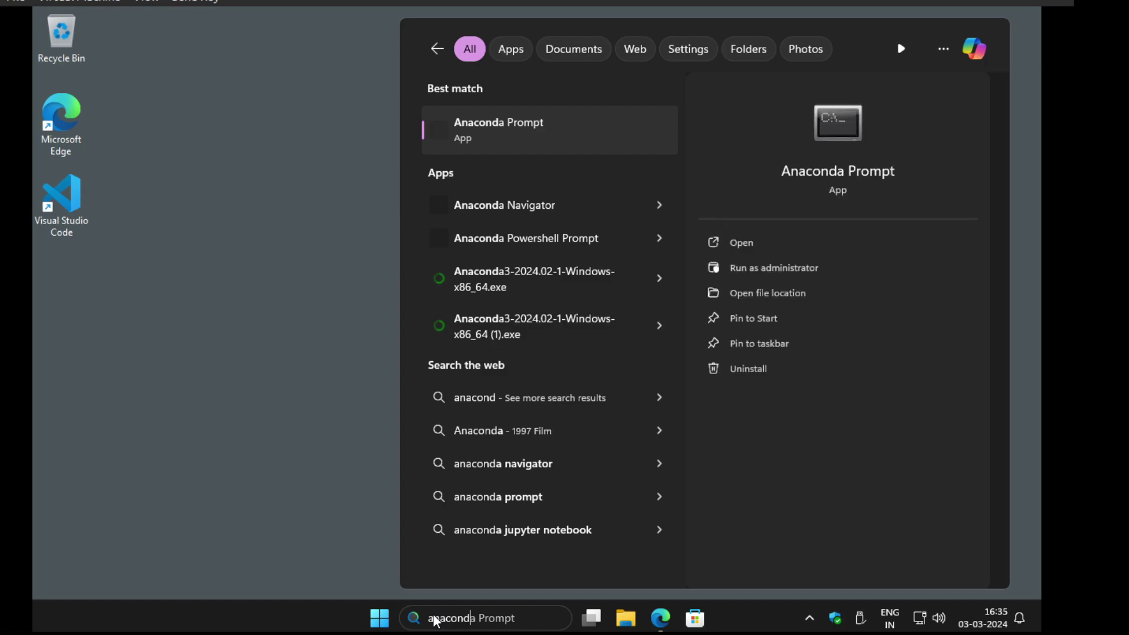
key(Tab)
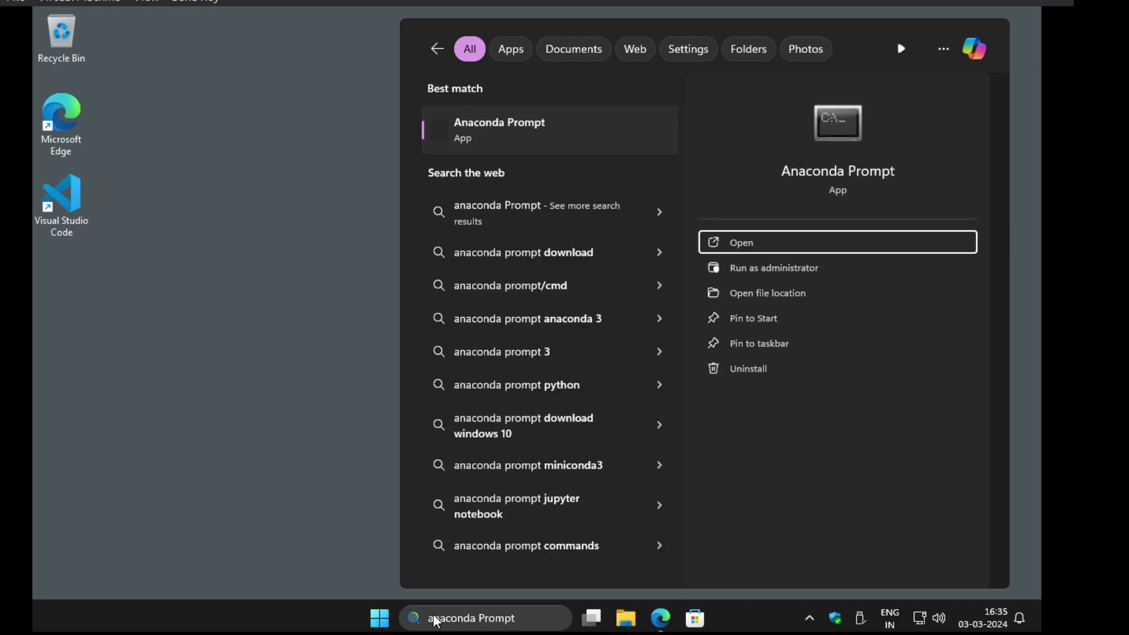
key(Return)
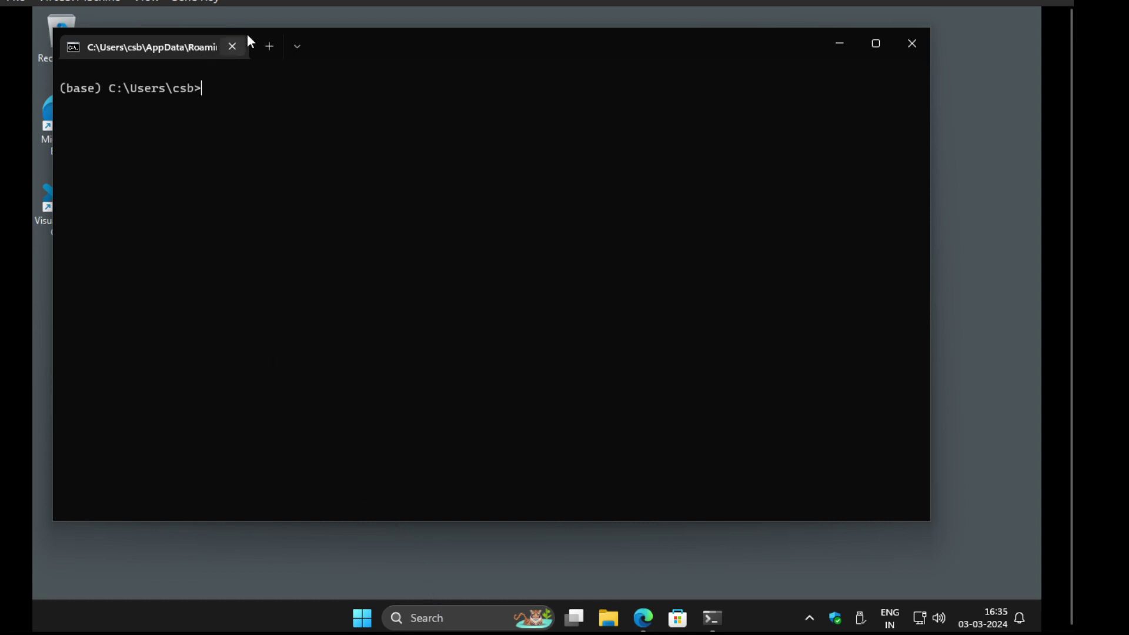
drag(386, 43, 449, 84)
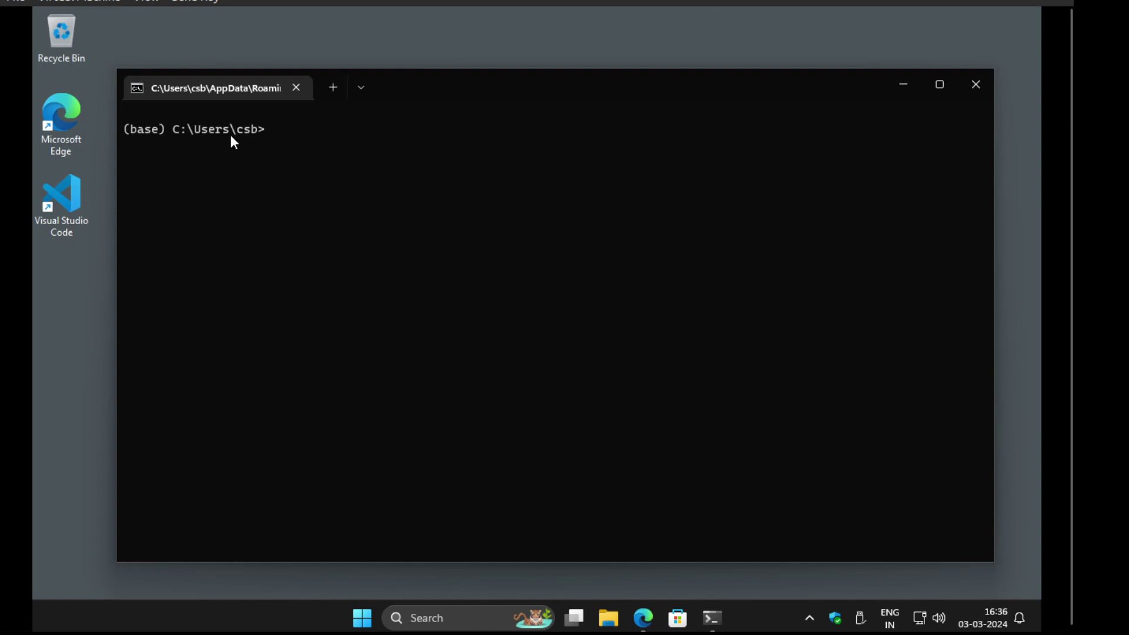
drag(125, 130, 168, 130)
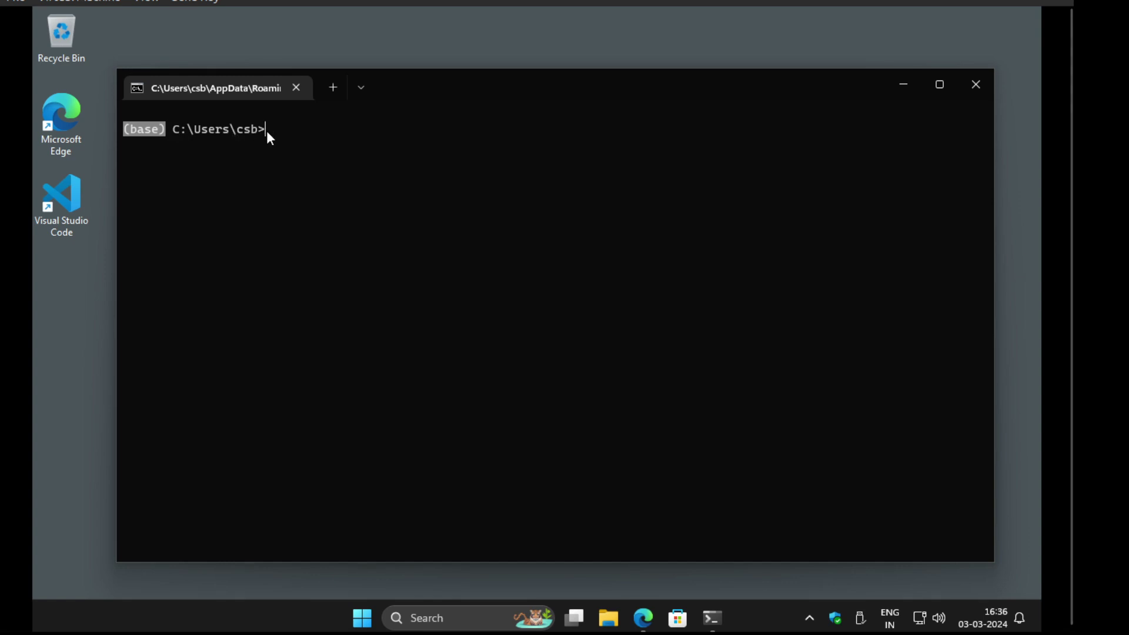
click(362, 168)
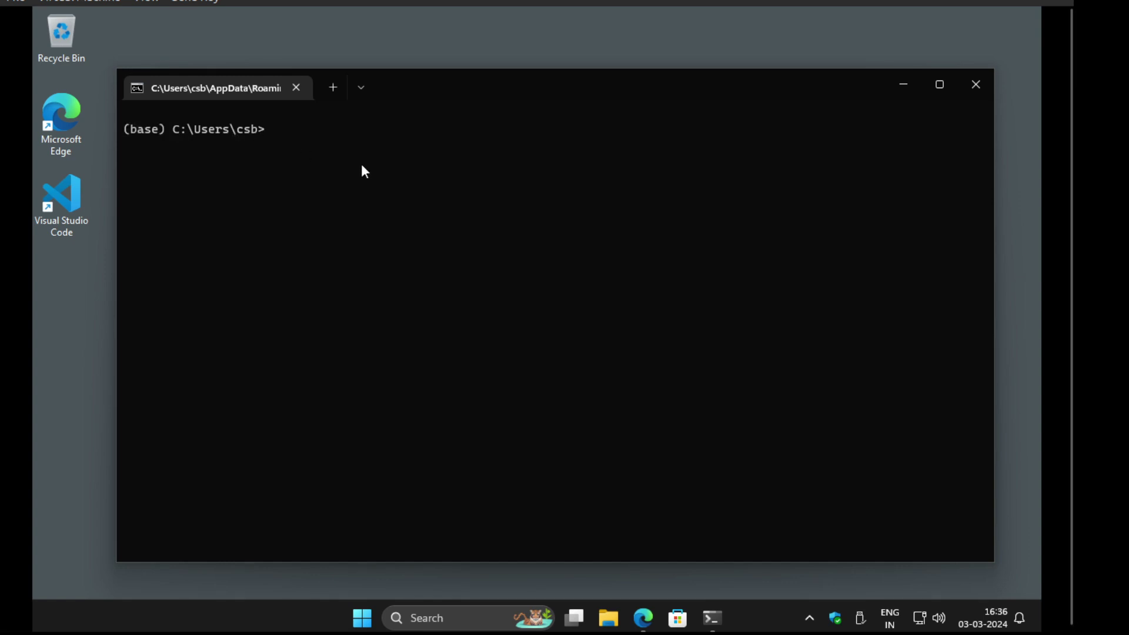
- Start the Python interpreter in the Anaconda Prompt and highlight the version and build details it prints
text(python)
key(Return)
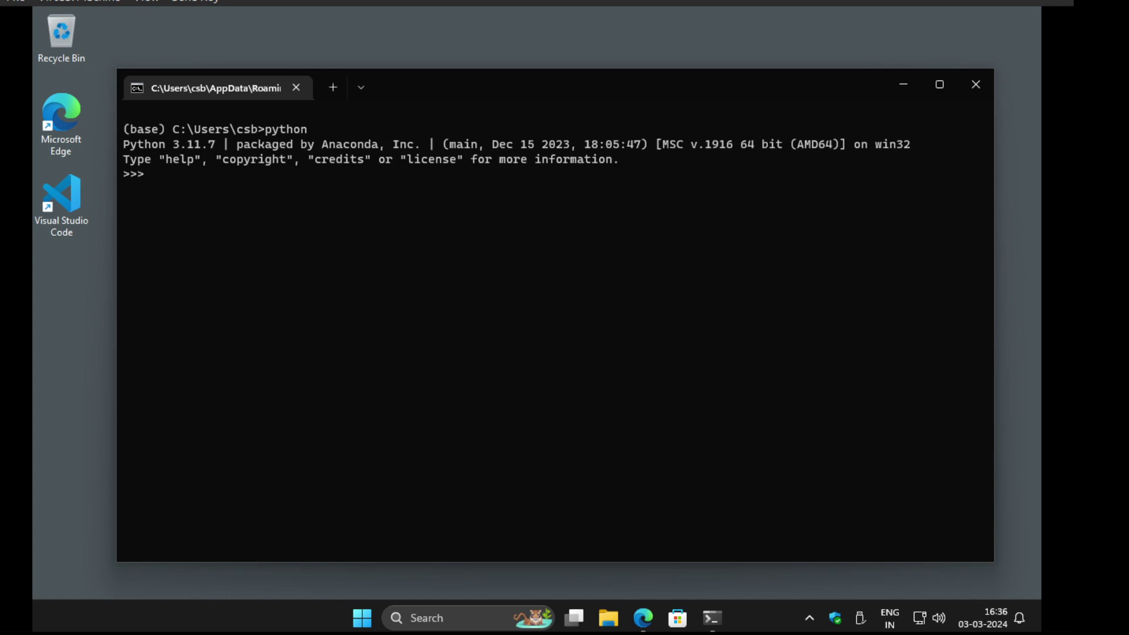
drag(161, 150, 219, 141)
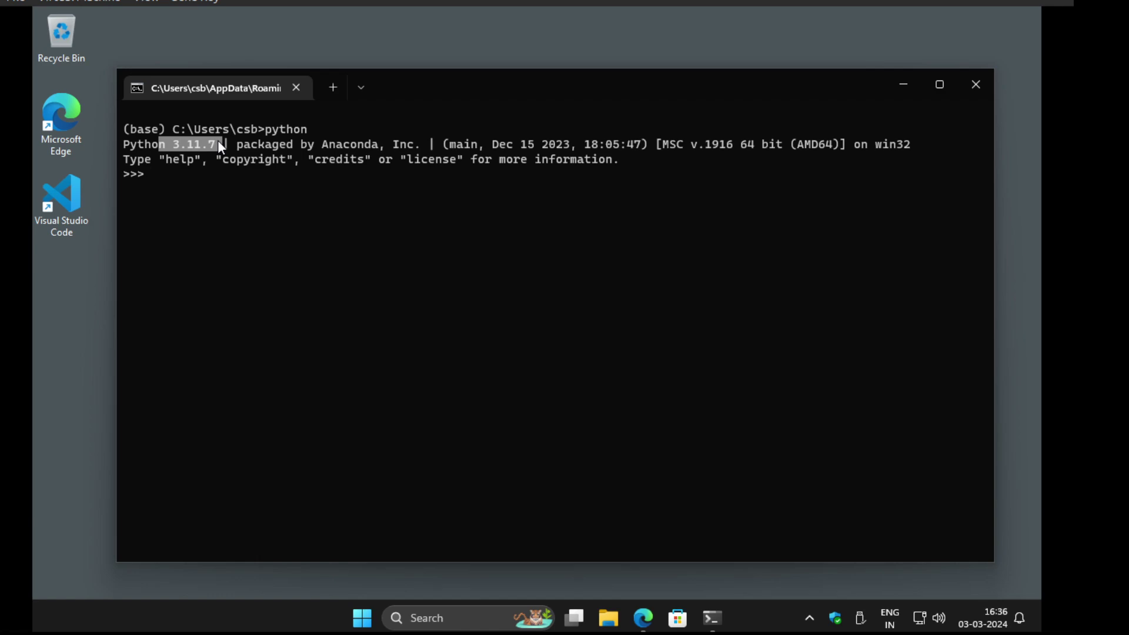
drag(353, 144, 582, 144)
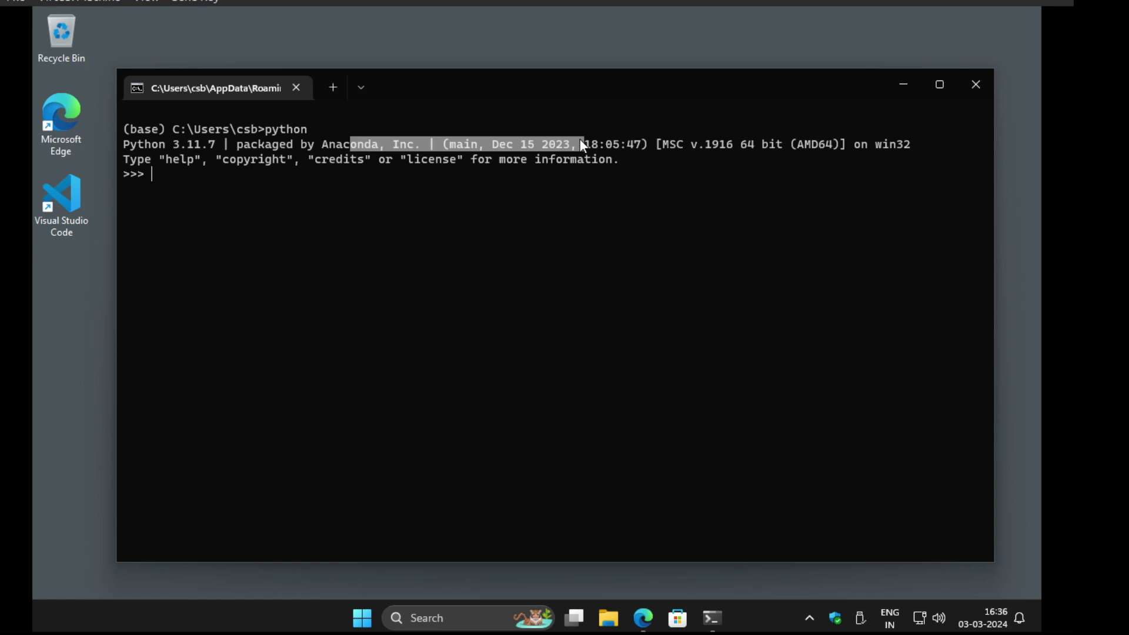
click(597, 180)
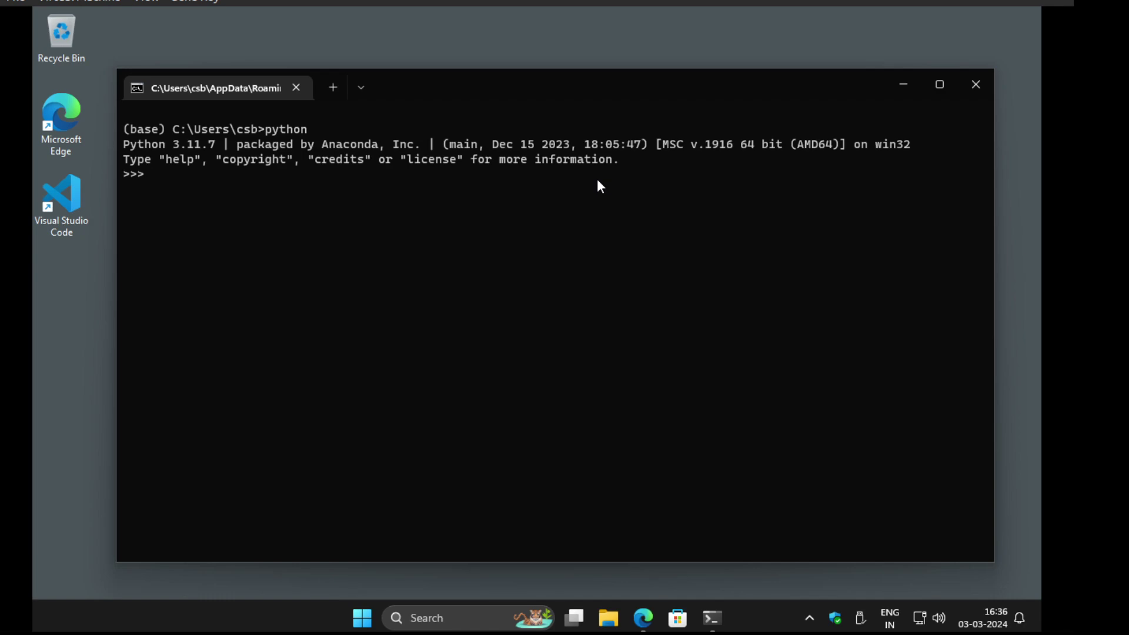
- Run print("Hello, world") in the Python interpreter and exit back to the Anaconda Prompt
text(print("Hello, world"))
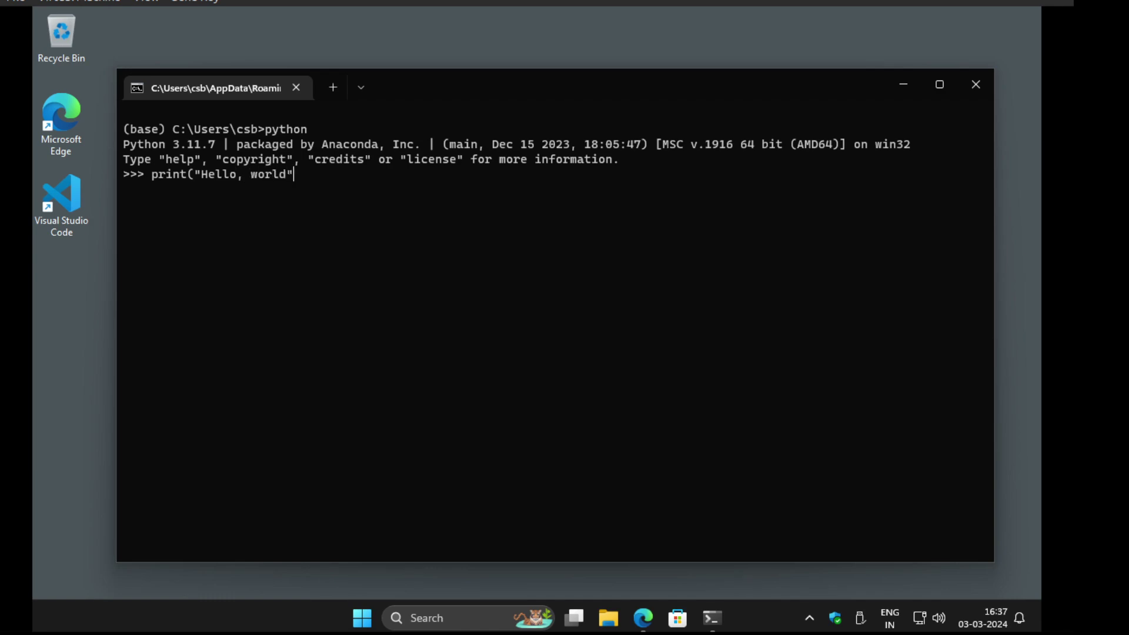
key(Return)
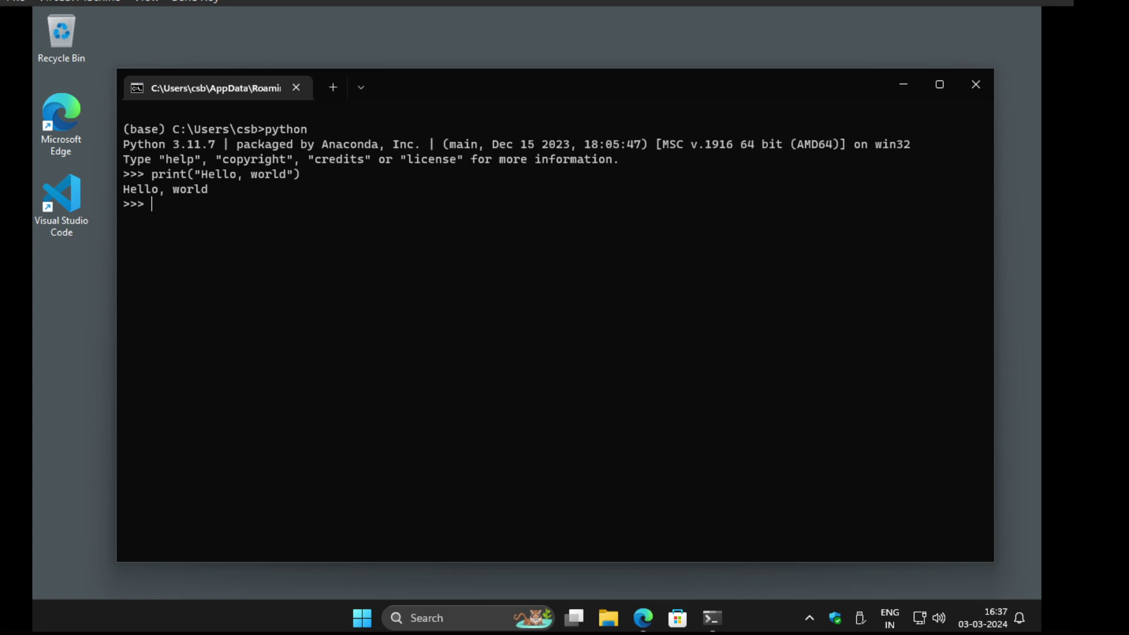
key(ctrl+z)
key(Return)
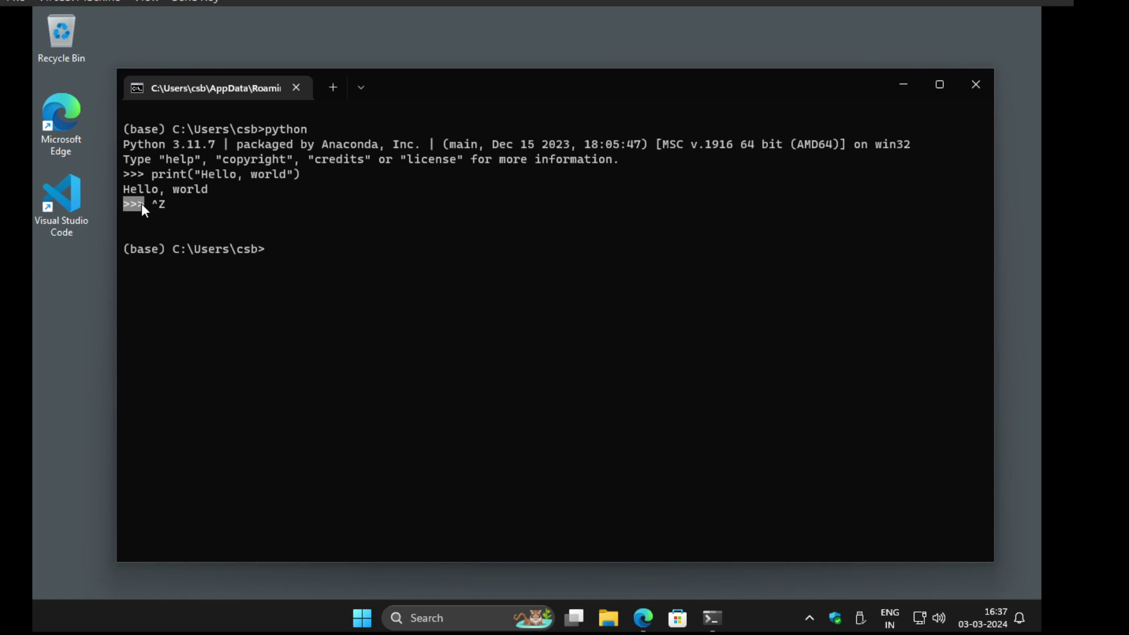
- Restart the Python interpreter and try to run the command python hello.py inside it
key(Up)
key(Return)
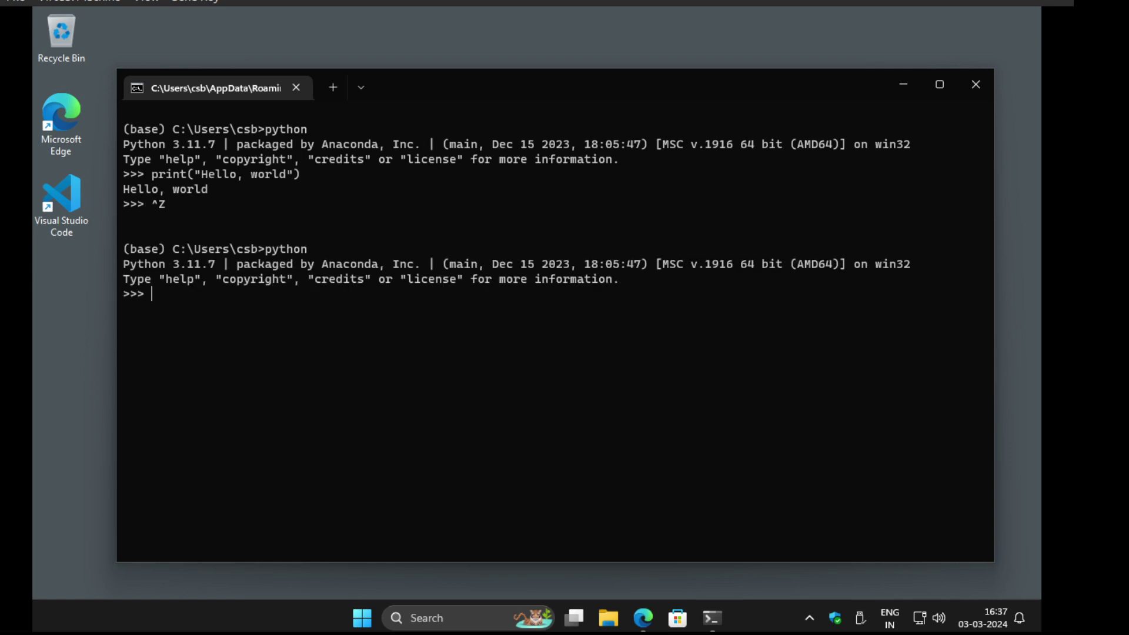
text(python hello.py)
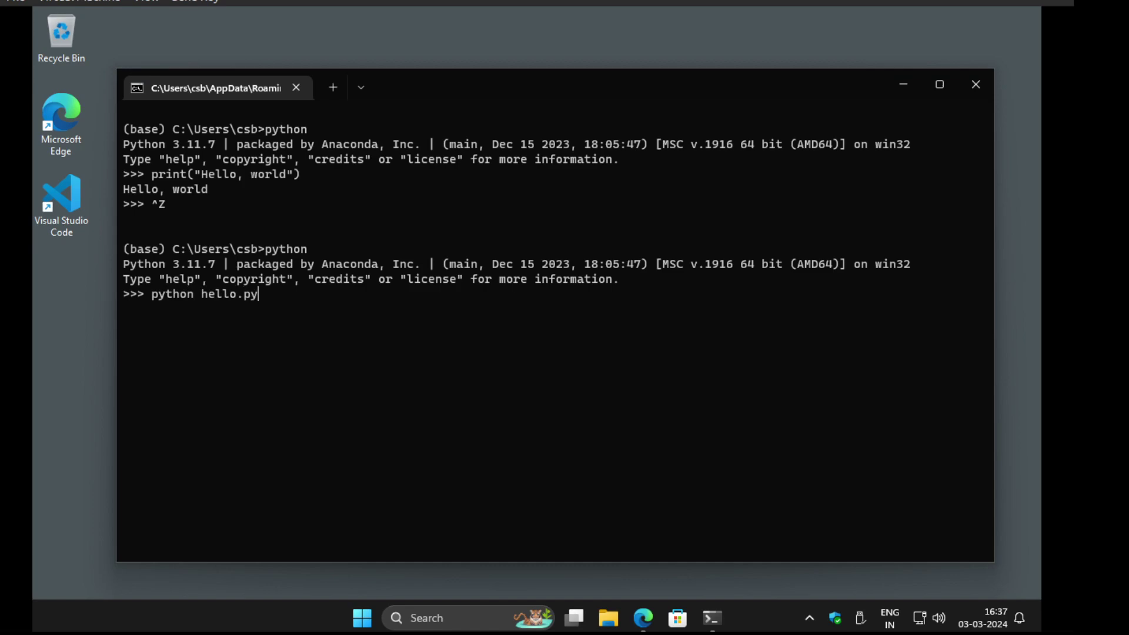
key(Return)
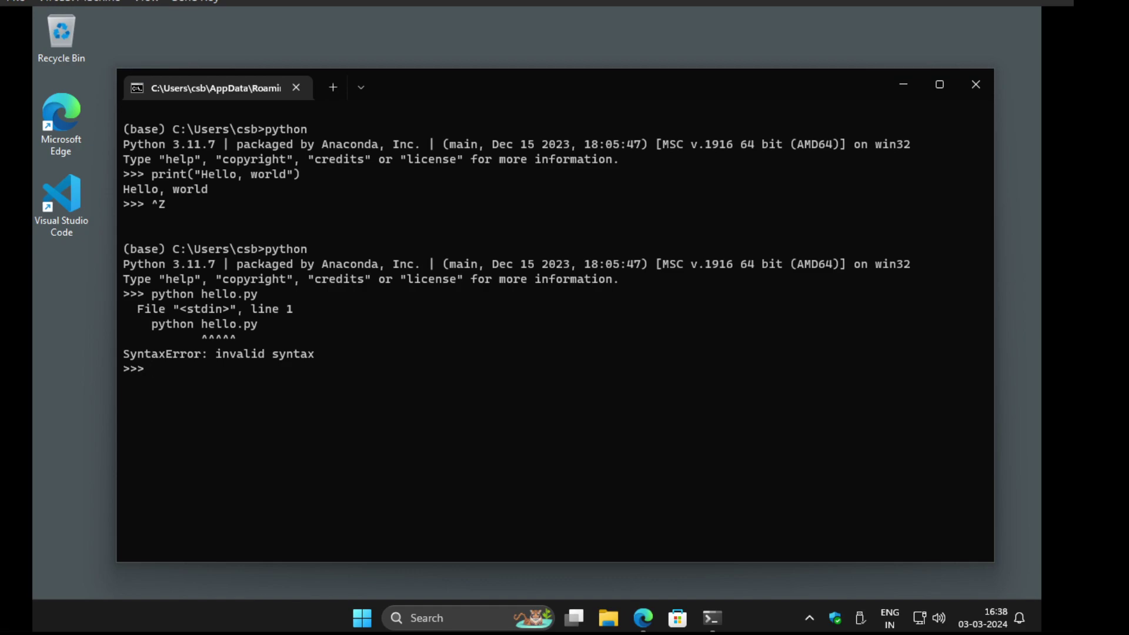
- Try to run dir and cd inside the Python interpreter and exit back to the Anaconda Prompt
text(dir)
key(Return)
text(cd)
key(Return)
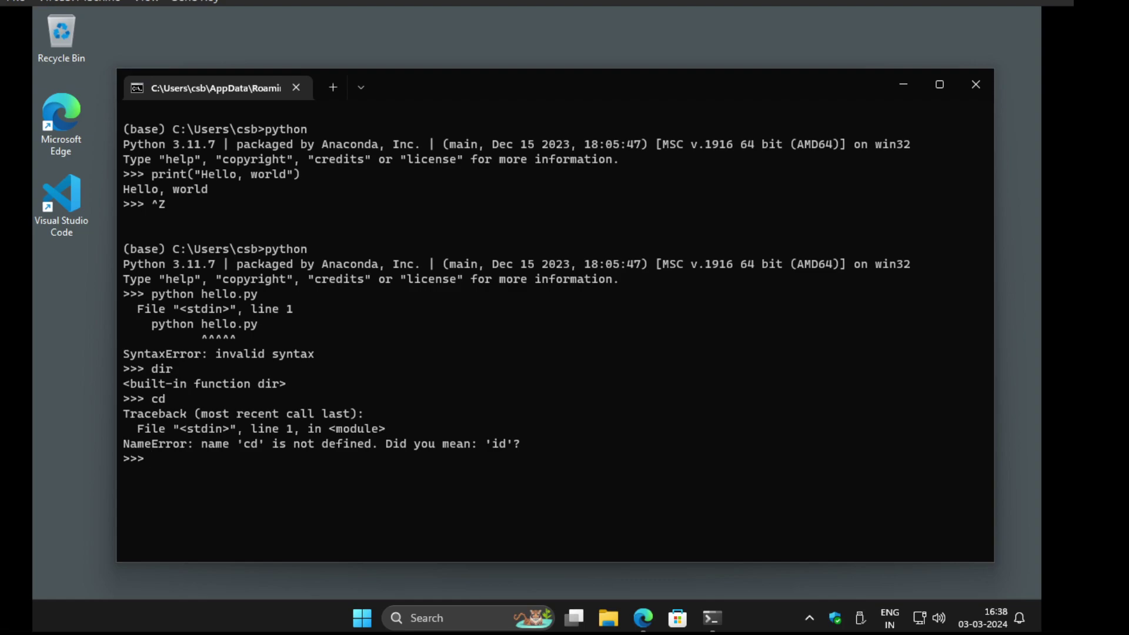
key(ctrl+z)
key(Return)
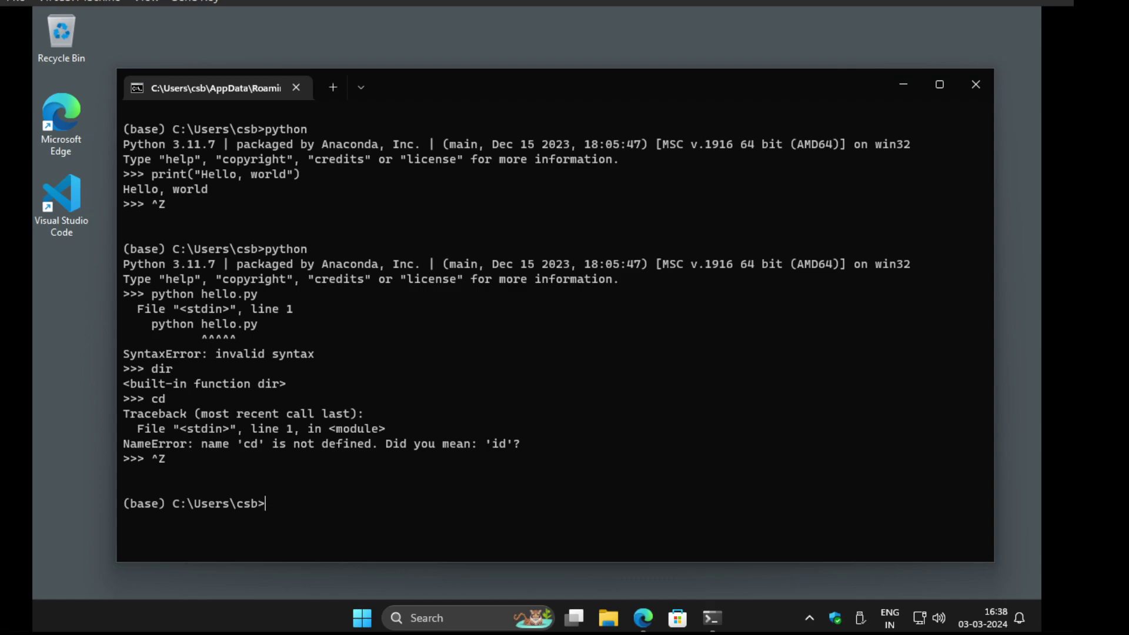
- Run dir, ipconfig and cd in the Anaconda Prompt to view the folder contents, network configuration and current directory
text(dir)
key(Return)
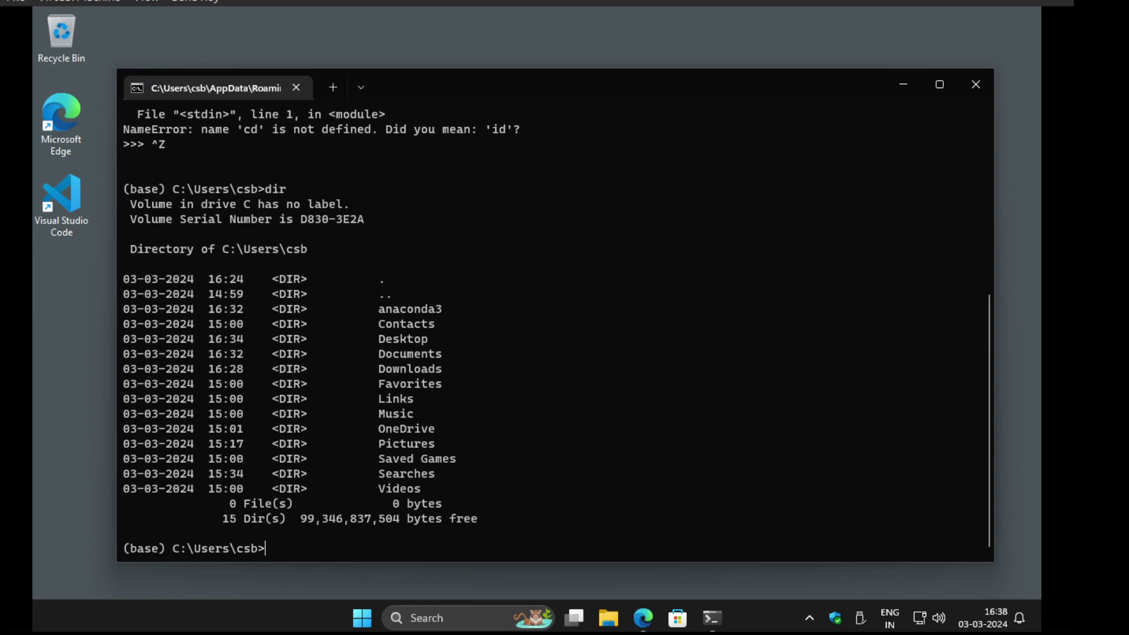
text(ipconfig)
key(Return)
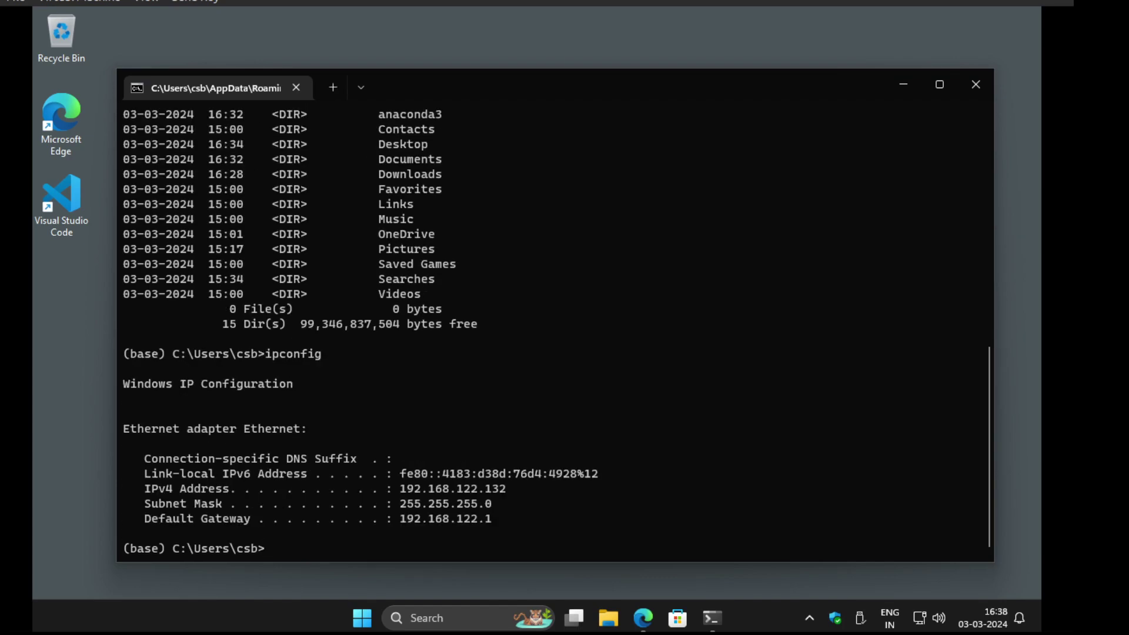
text(cd)
key(Return)
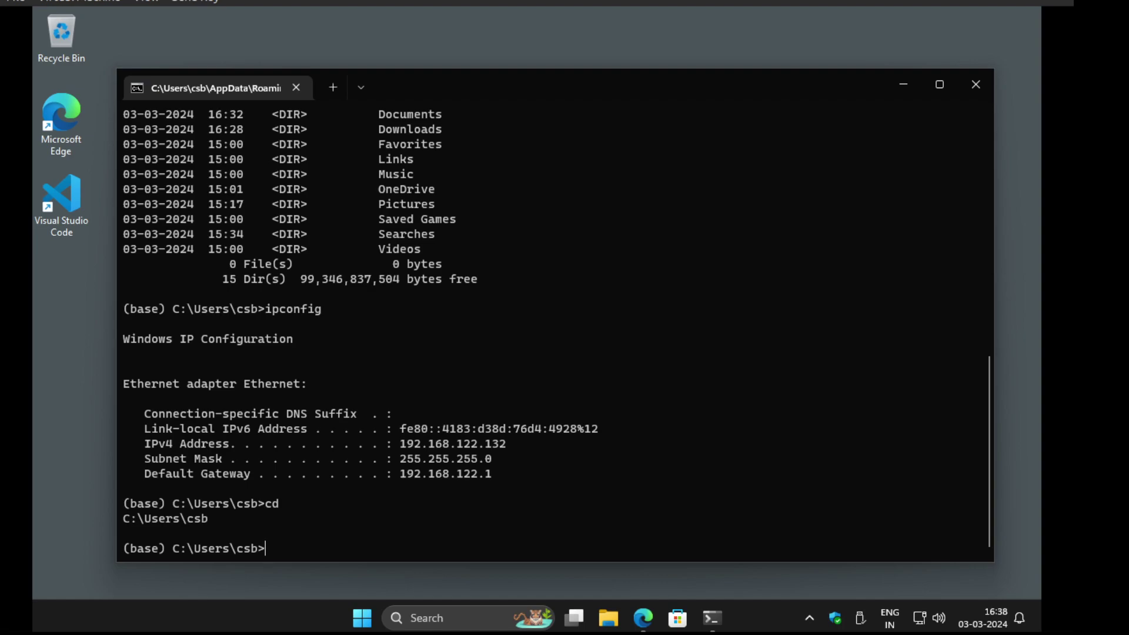
- Start IPython from the Anaconda Prompt and run print("Hello, world") twice
text(ipython)
key(Return)
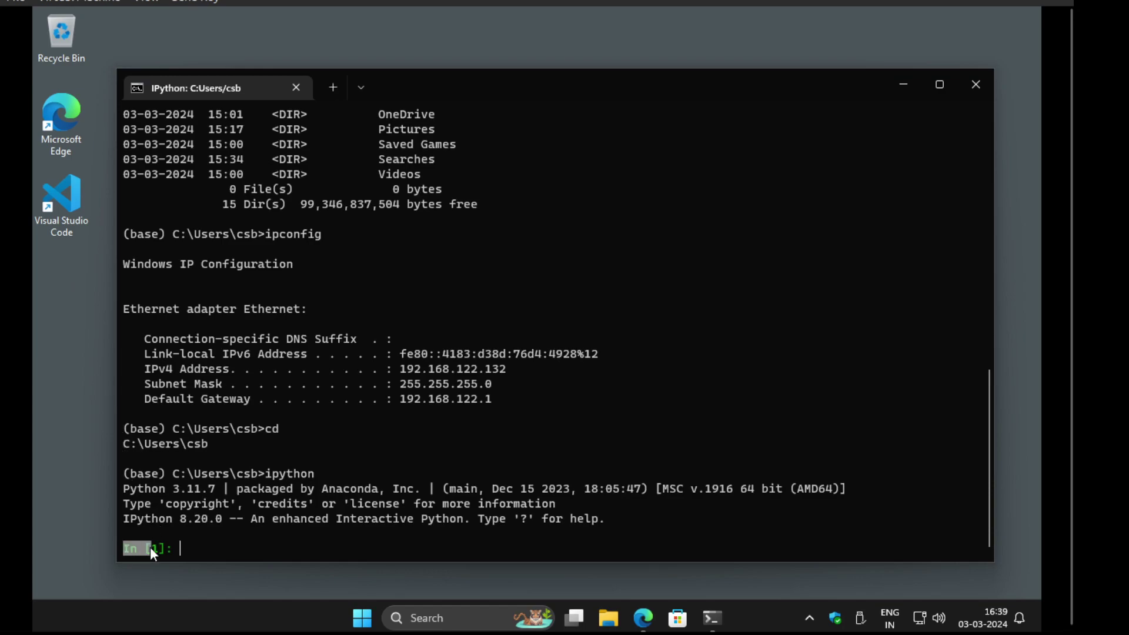
click(200, 548)
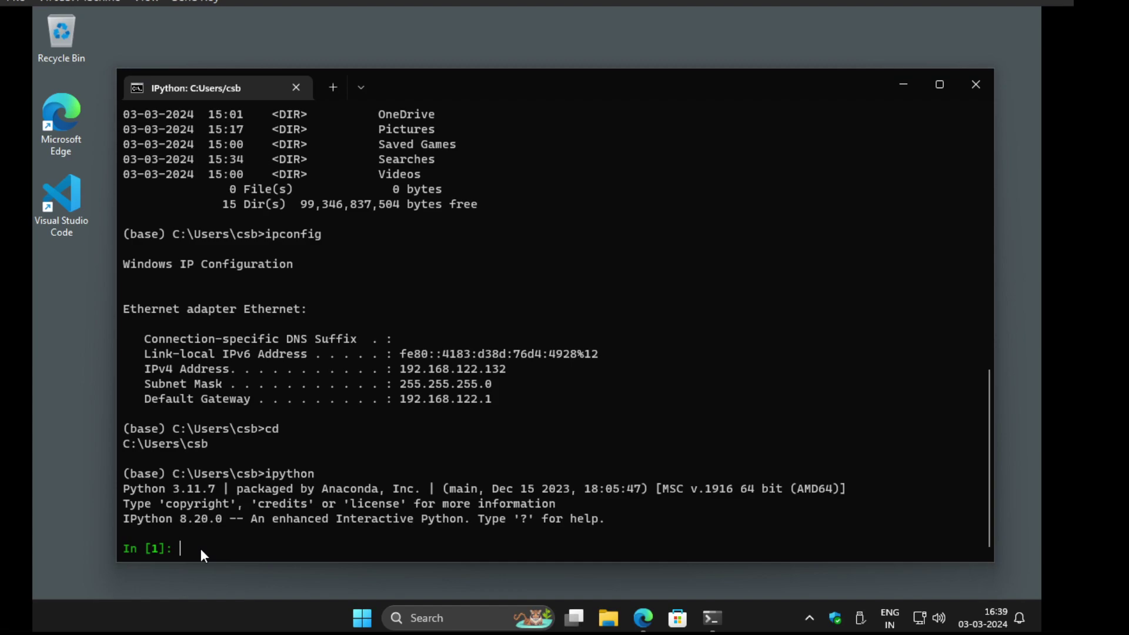
text(print("Hello, world")
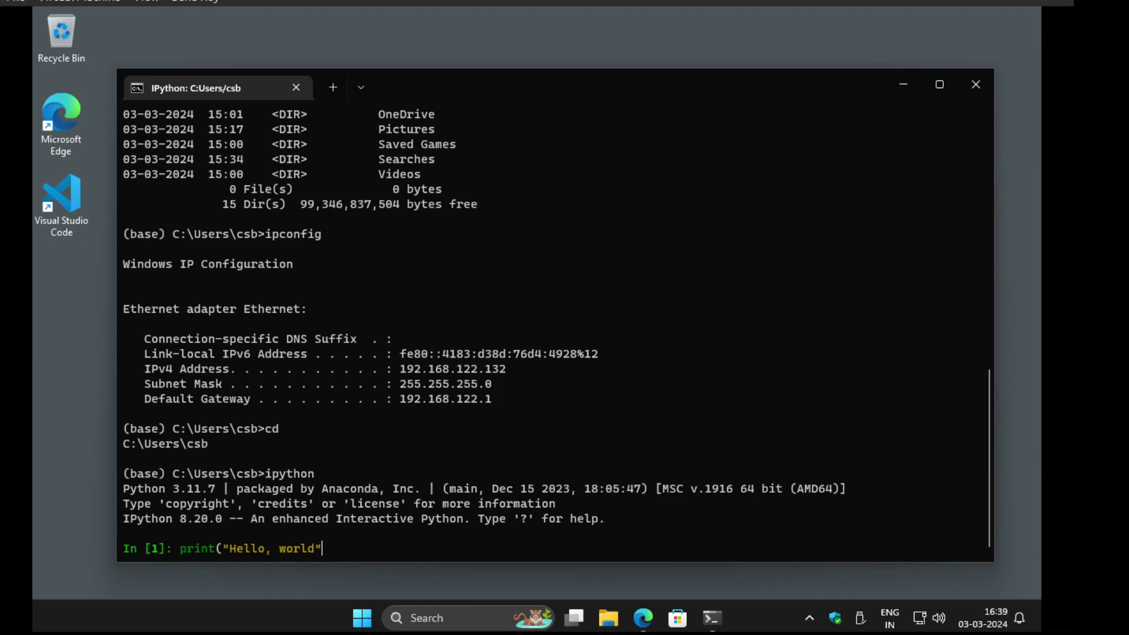
text())
key(Return)
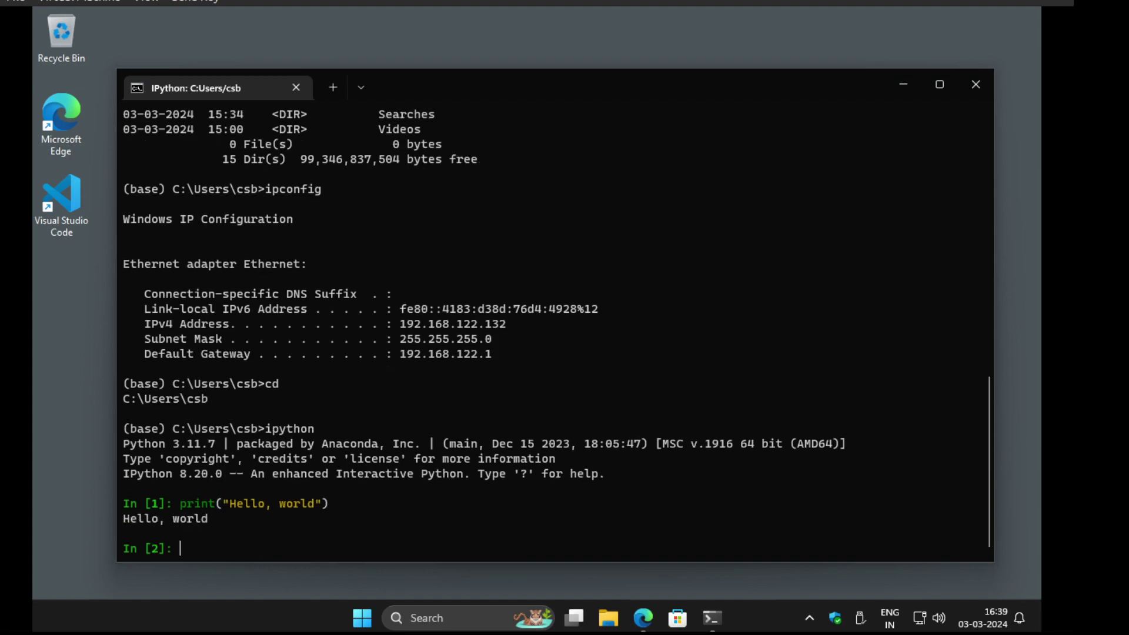
key(Up)
key(Return)
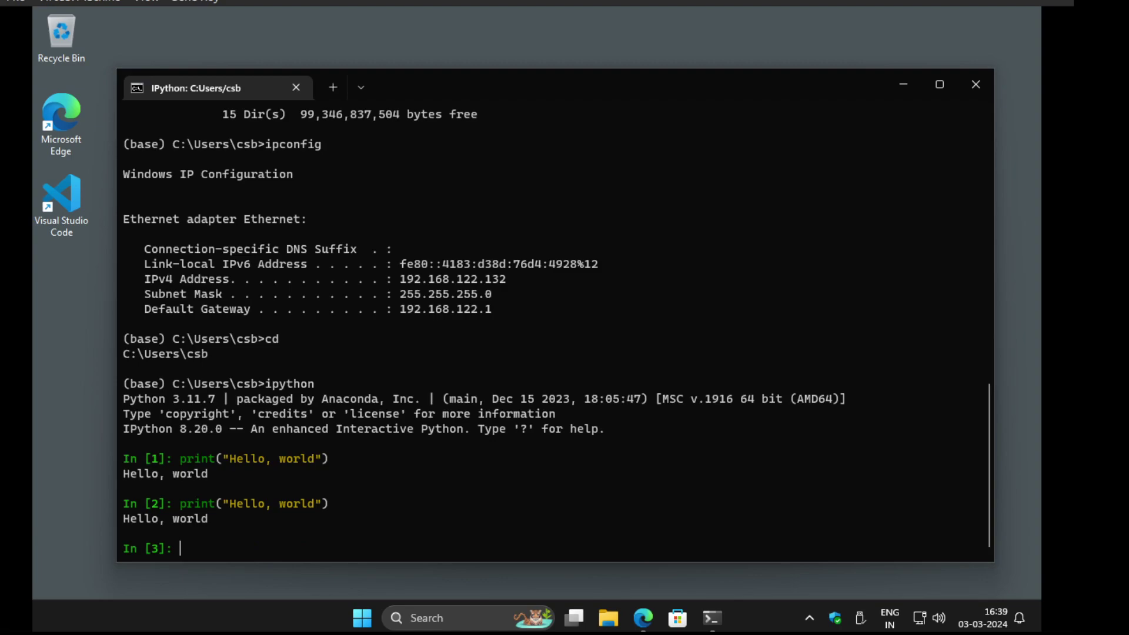
- Run a for loop over range(10) in IPython whose body is print("Counting", i)
text(for i in range(10):)
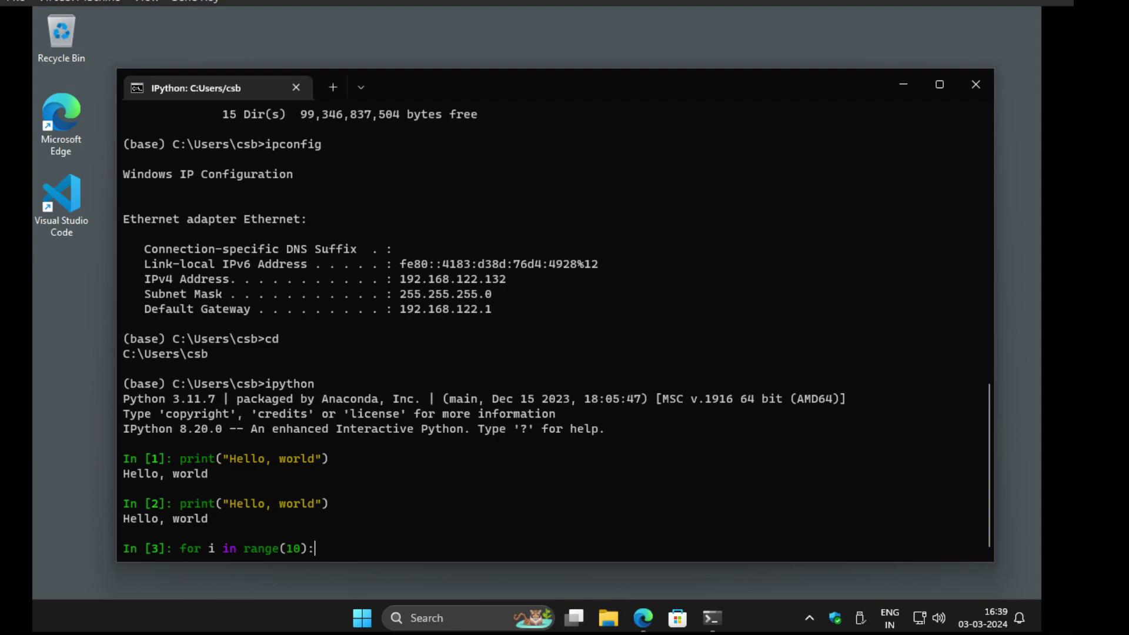
key(Return)
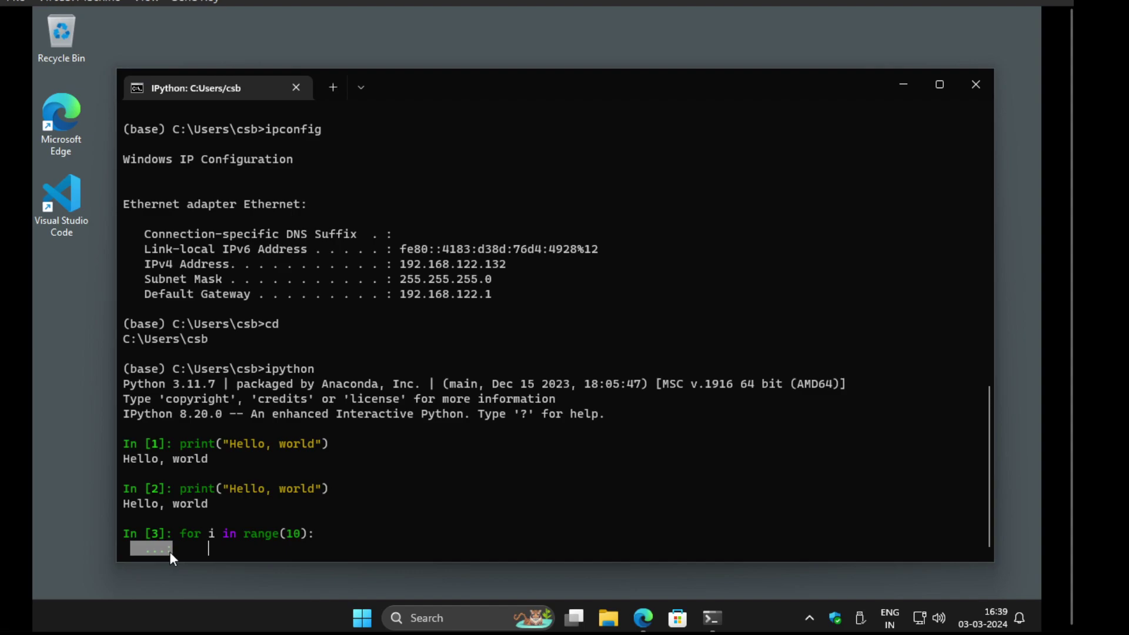
click(209, 549)
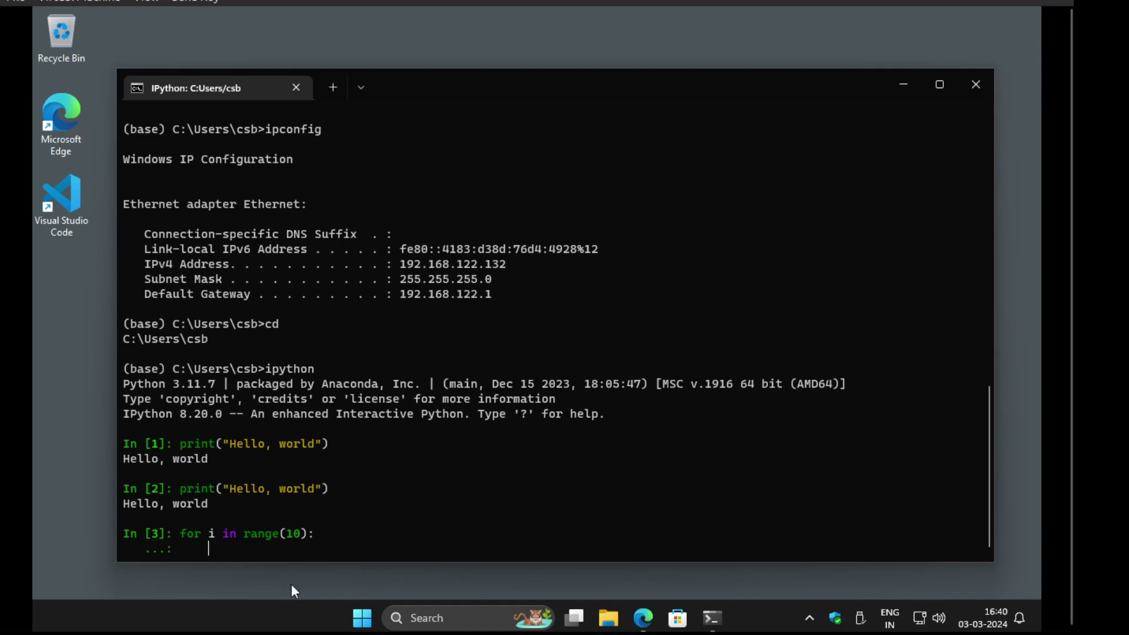
text(print()
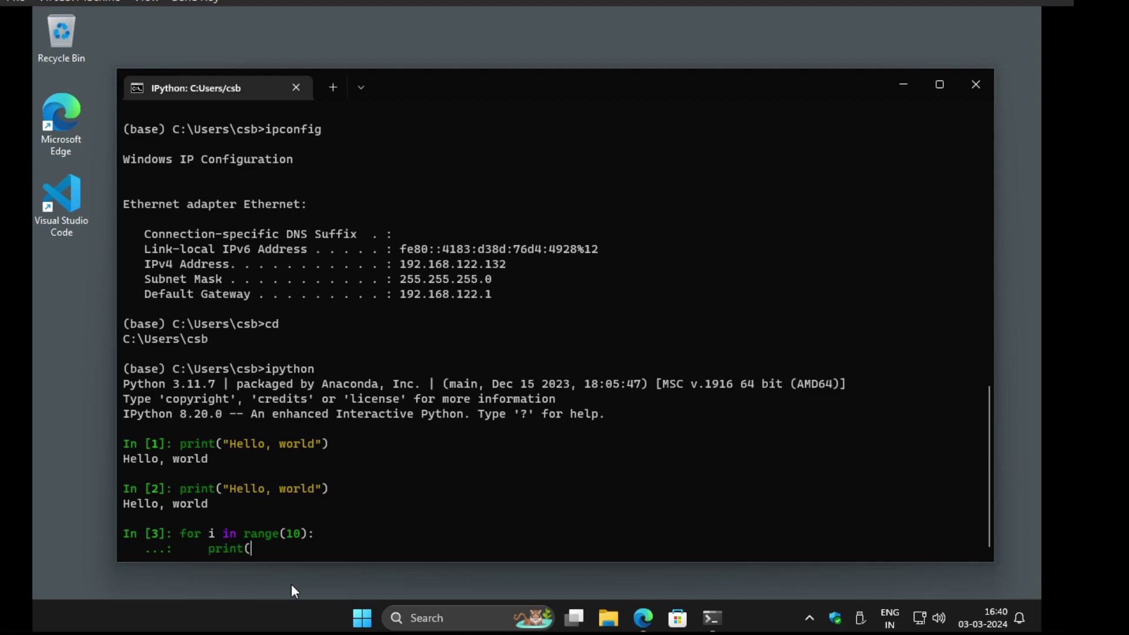
text("Counting", i))
key(Return)
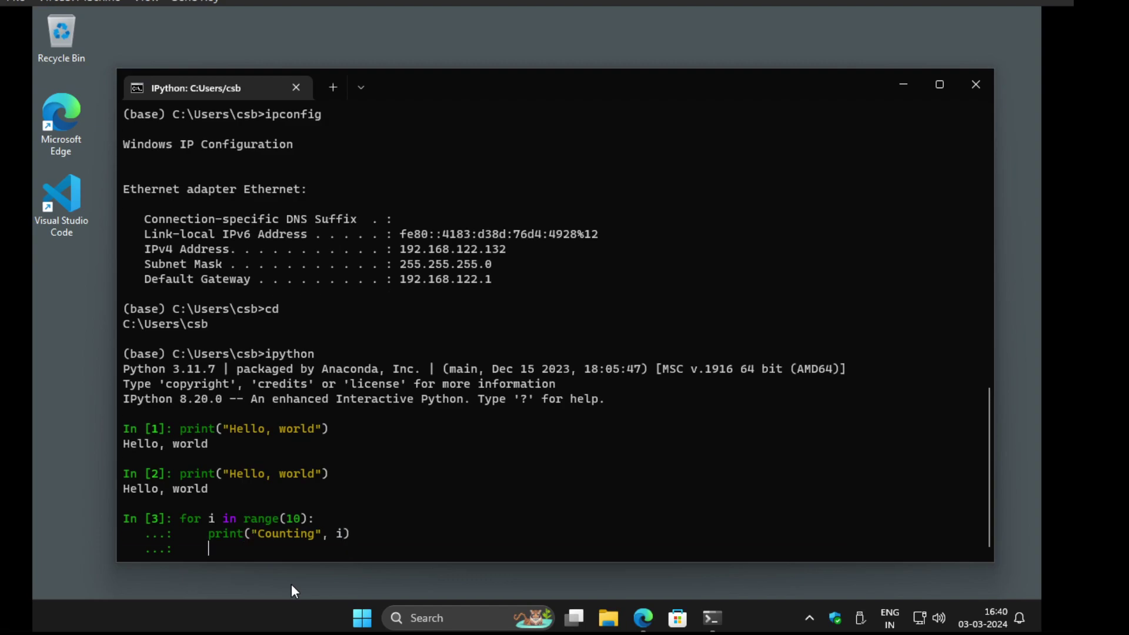
key(Return)
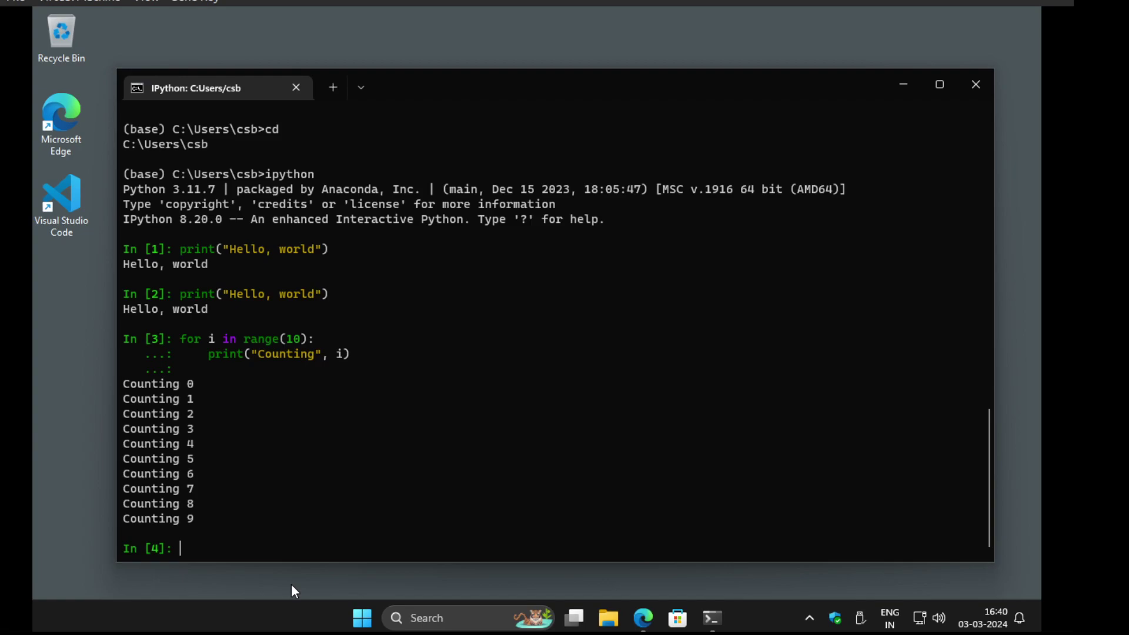
- Evaluate the expressions 45 + 22 and 2 * (3 / 2) in IPython
text(45 + 22)
key(Return)
text(2 * (3 +)
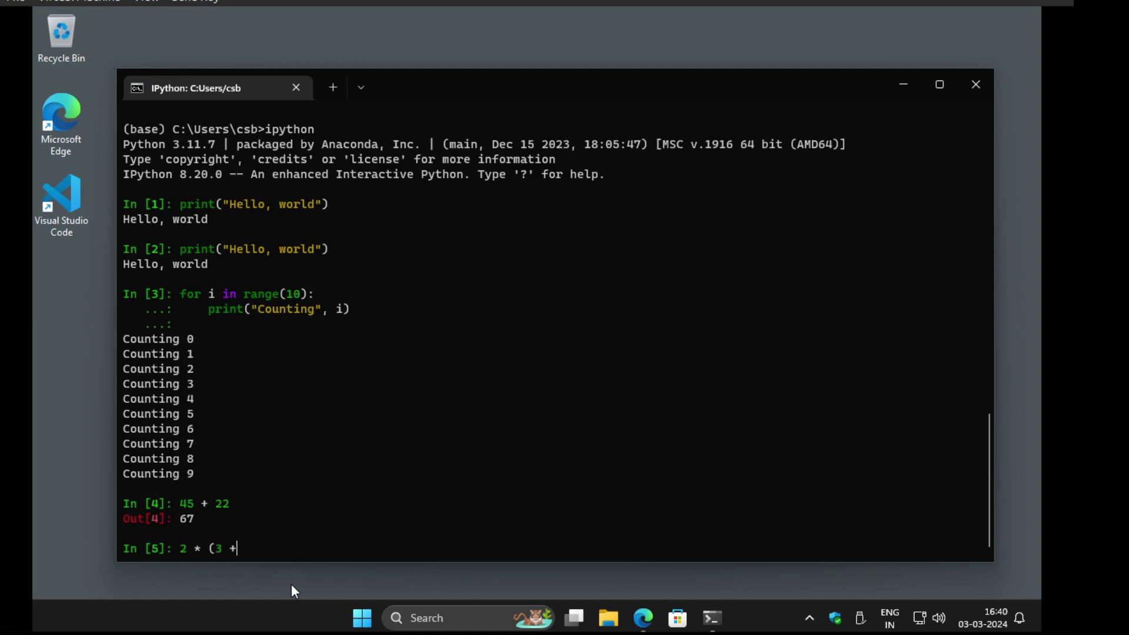
key(BackSpace)
key(BackSpace)
text(/ 2))
key(Return)
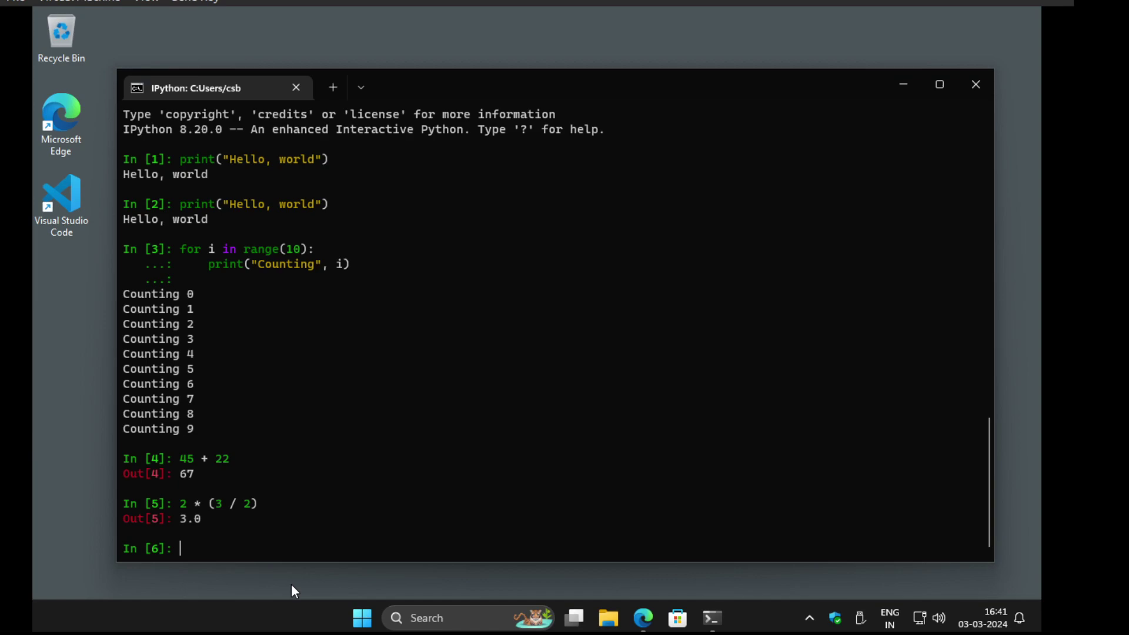
- Exit IPython, answering y to return to the Anaconda Prompt
key(ctrl+d)
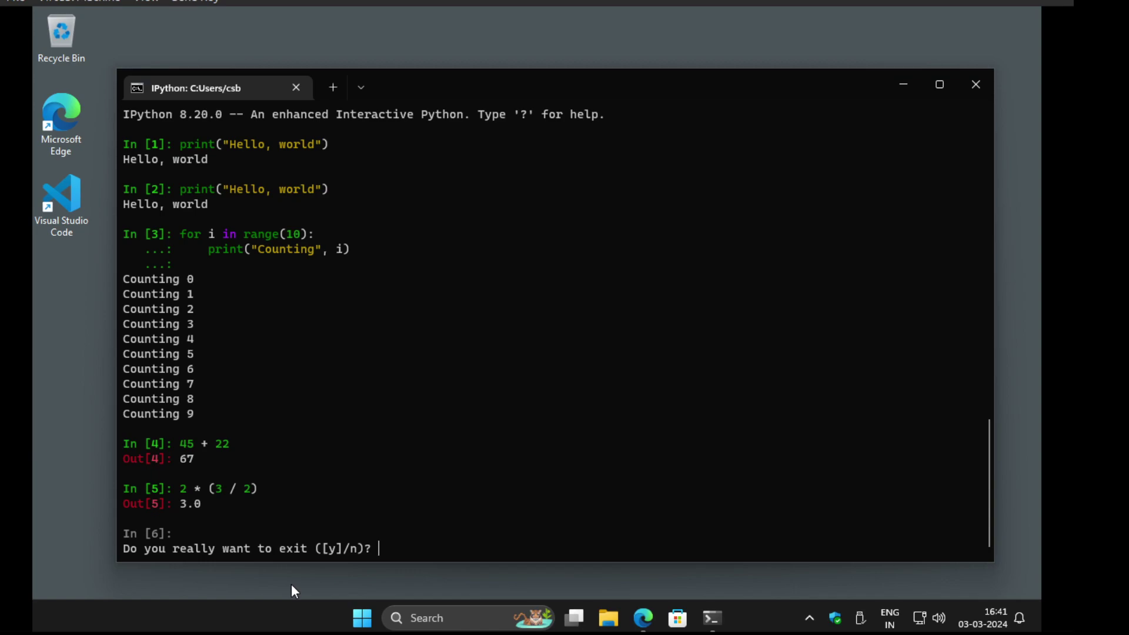
text(y)
key(Return)
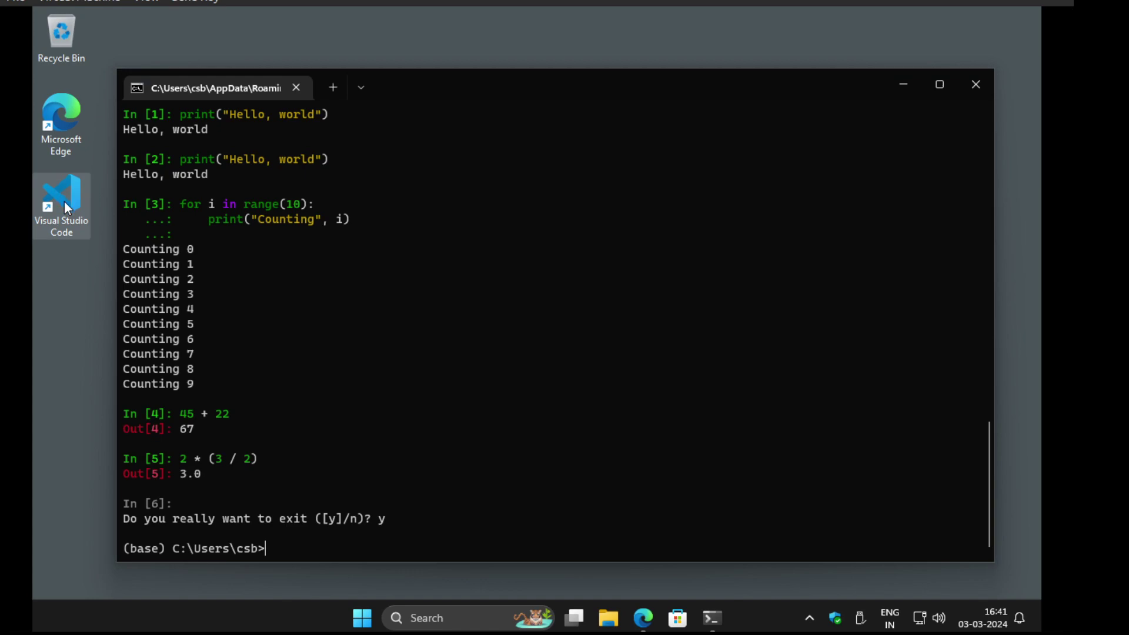
- Search Windows for "code", launch Visual Studio Code and close the extra window behind it
click(362, 622)
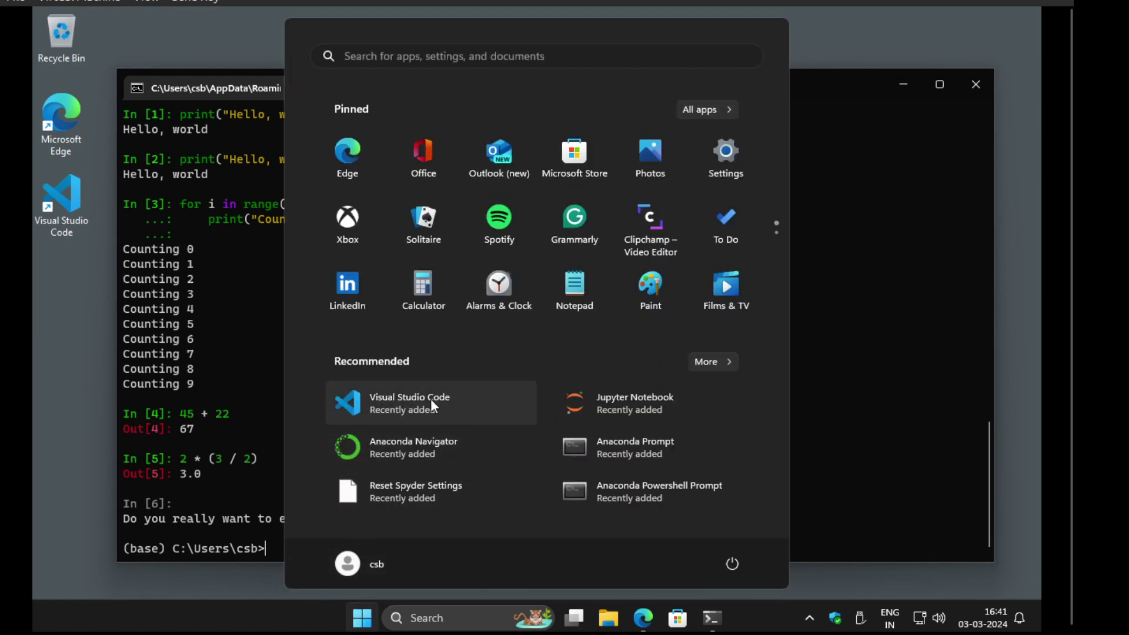
click(440, 616)
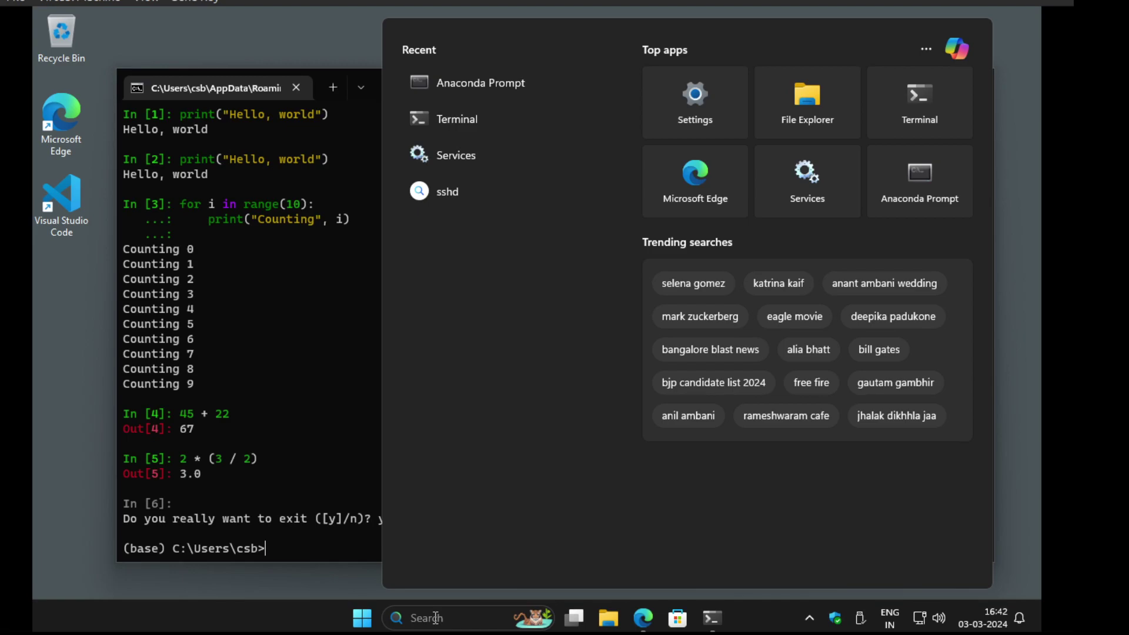
text(code)
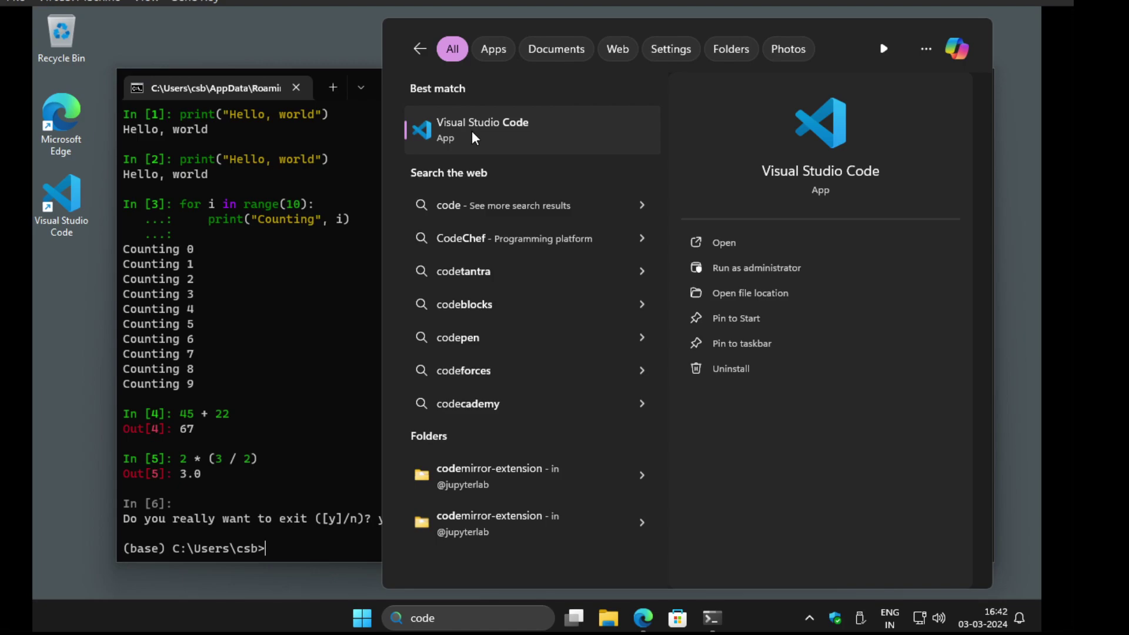
click(525, 128)
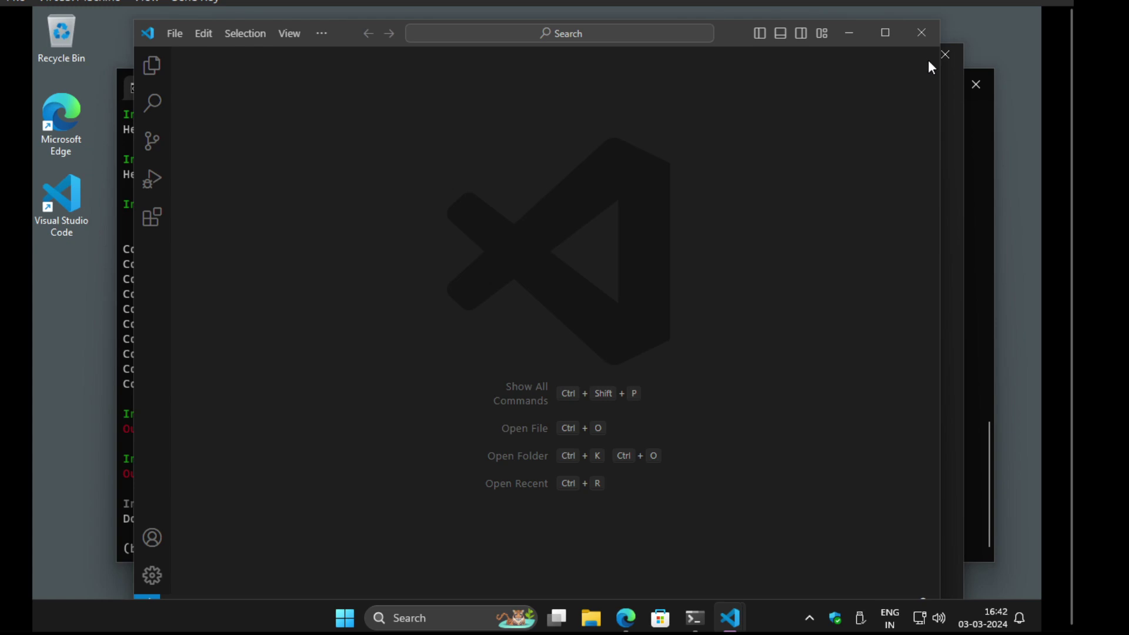
click(946, 58)
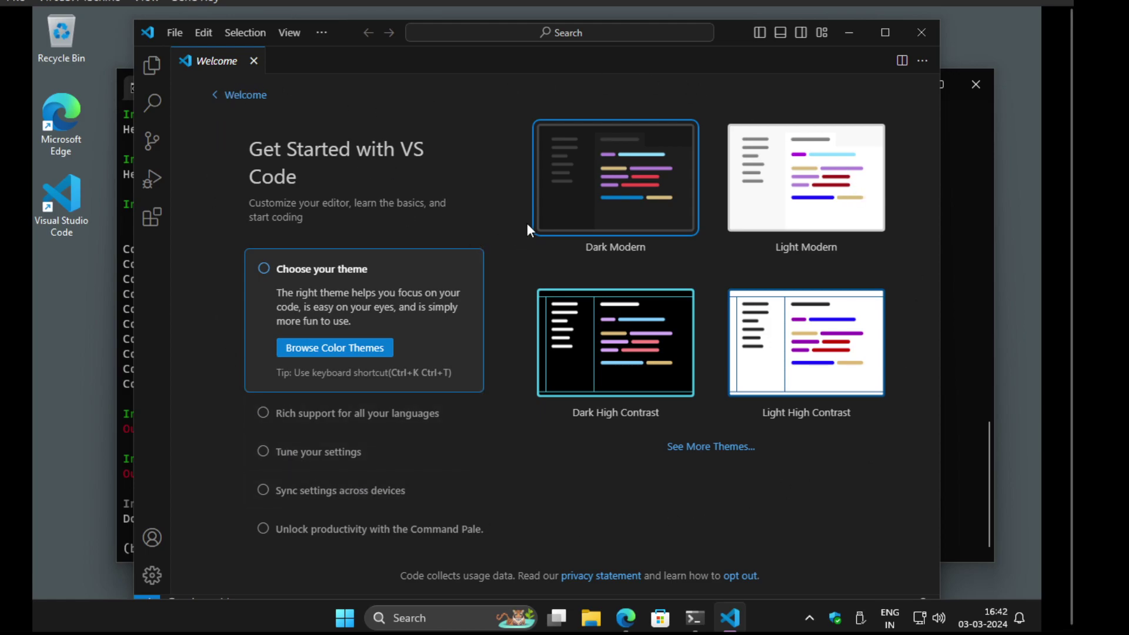
- Try the Light Modern, Light High Contrast and Dark High Contrast themes and settle on Dark Modern
click(776, 182)
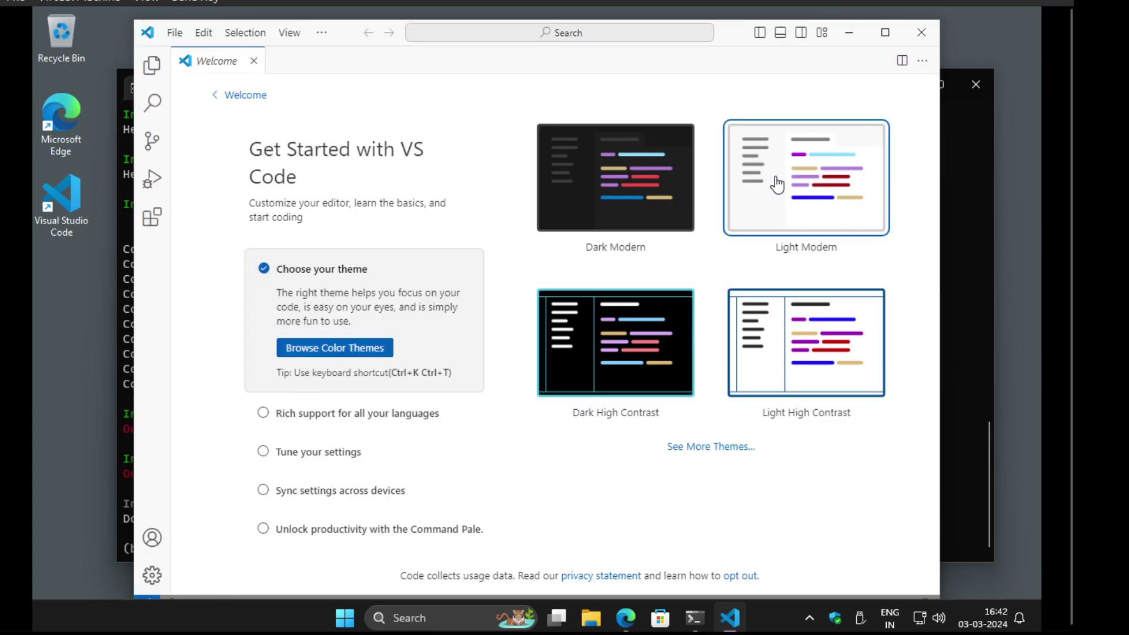
click(779, 340)
click(611, 350)
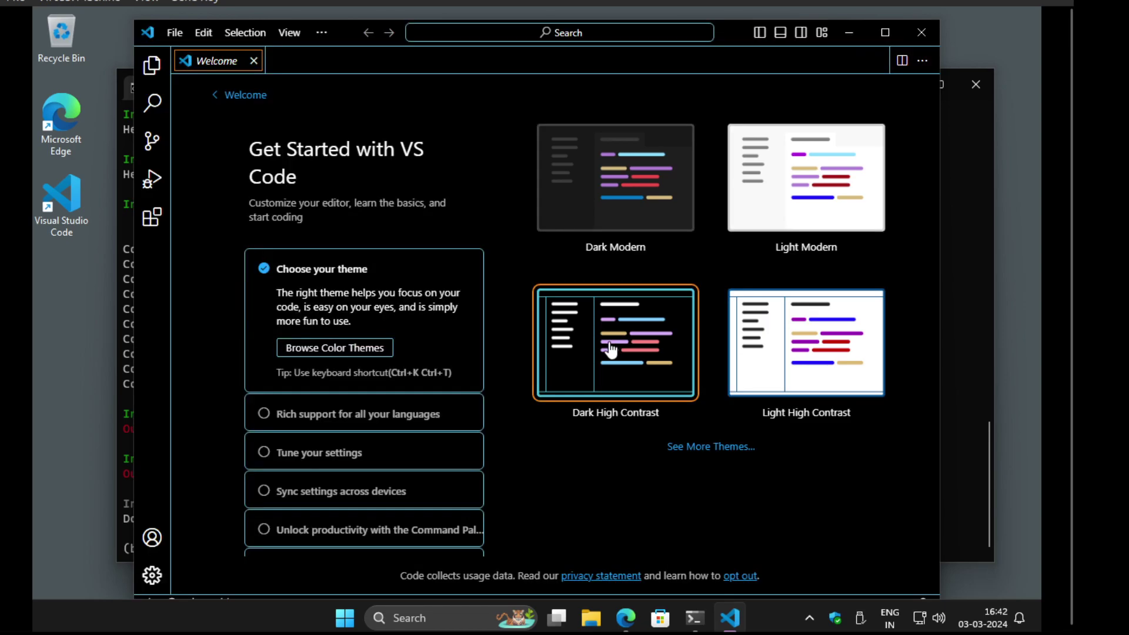
click(591, 184)
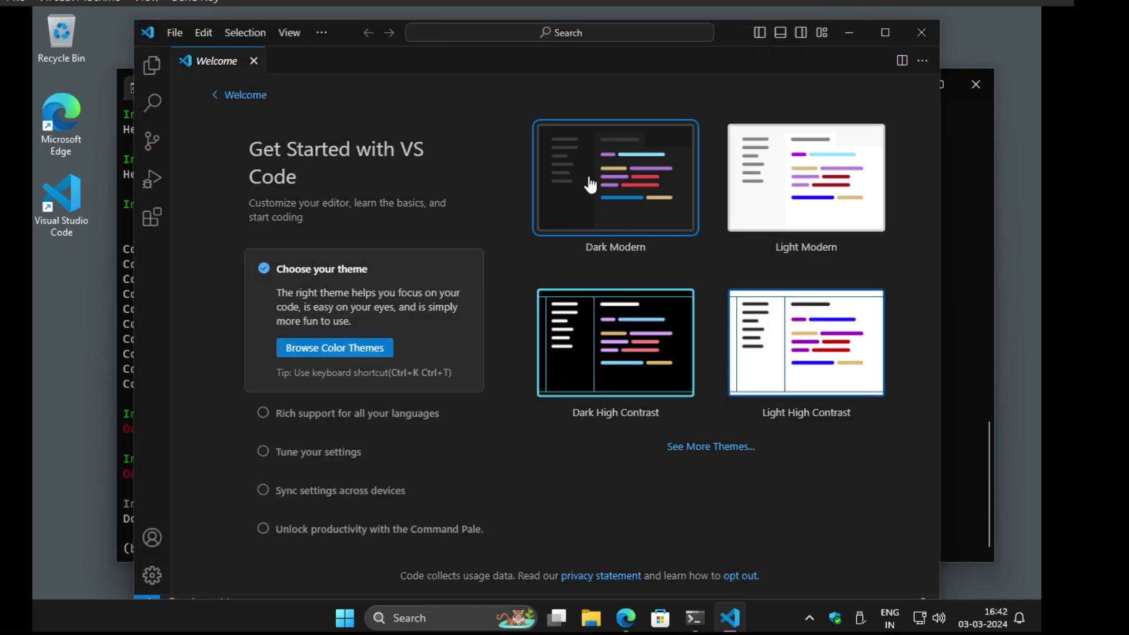
click(604, 348)
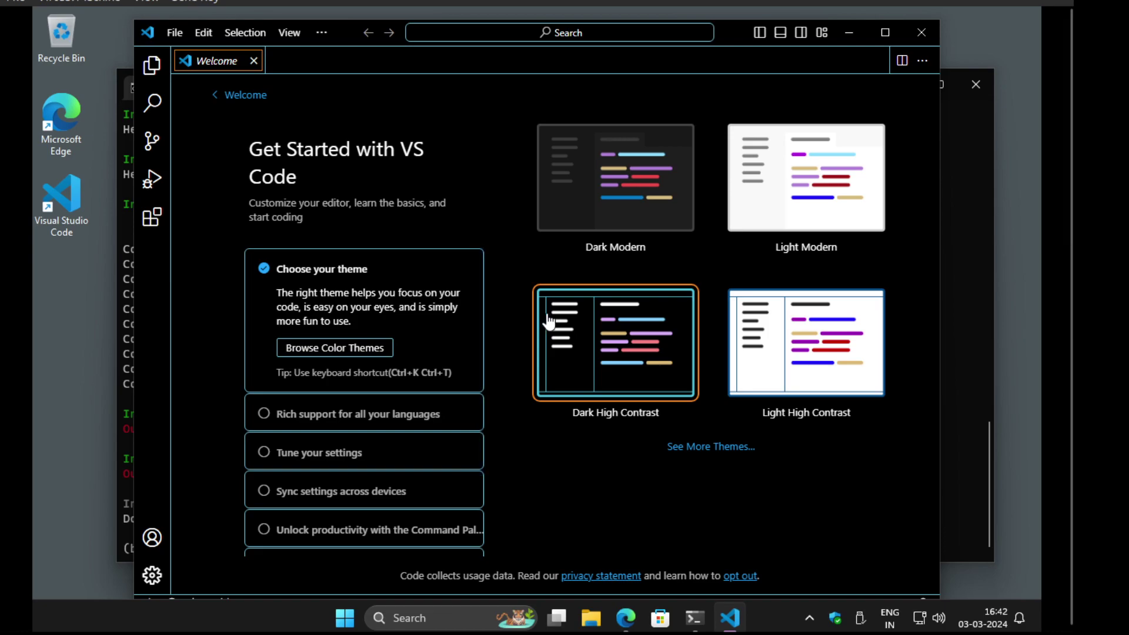
click(591, 212)
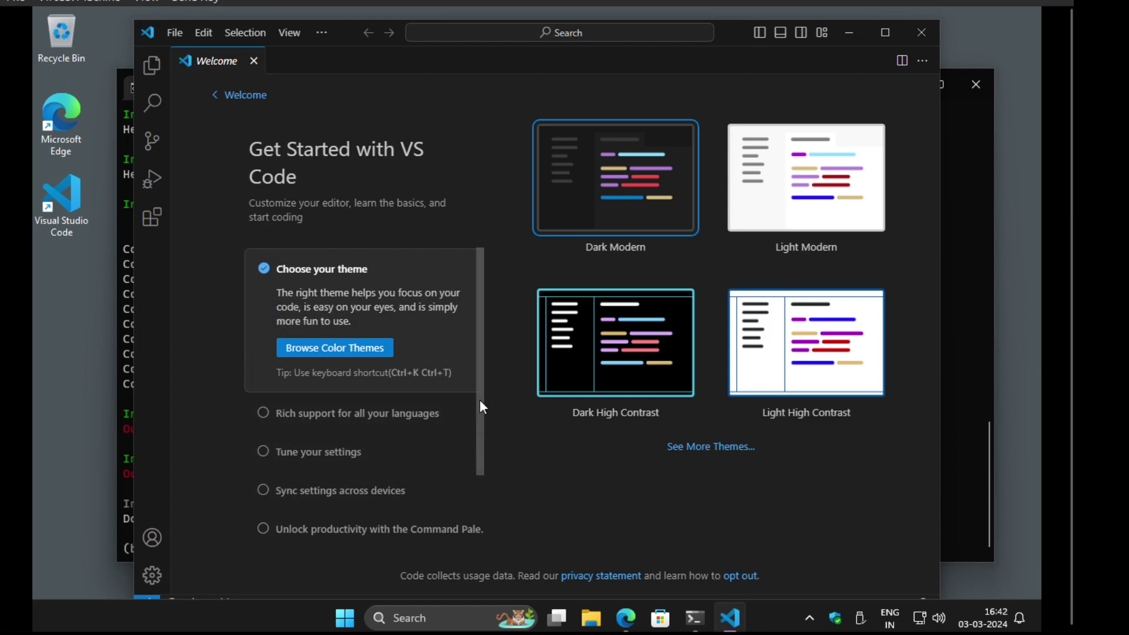
- Mark "Rich support for all your languages" as complete in the Get Started guide and install Microsoft's Python extension from the recommended language extensions
click(316, 415)
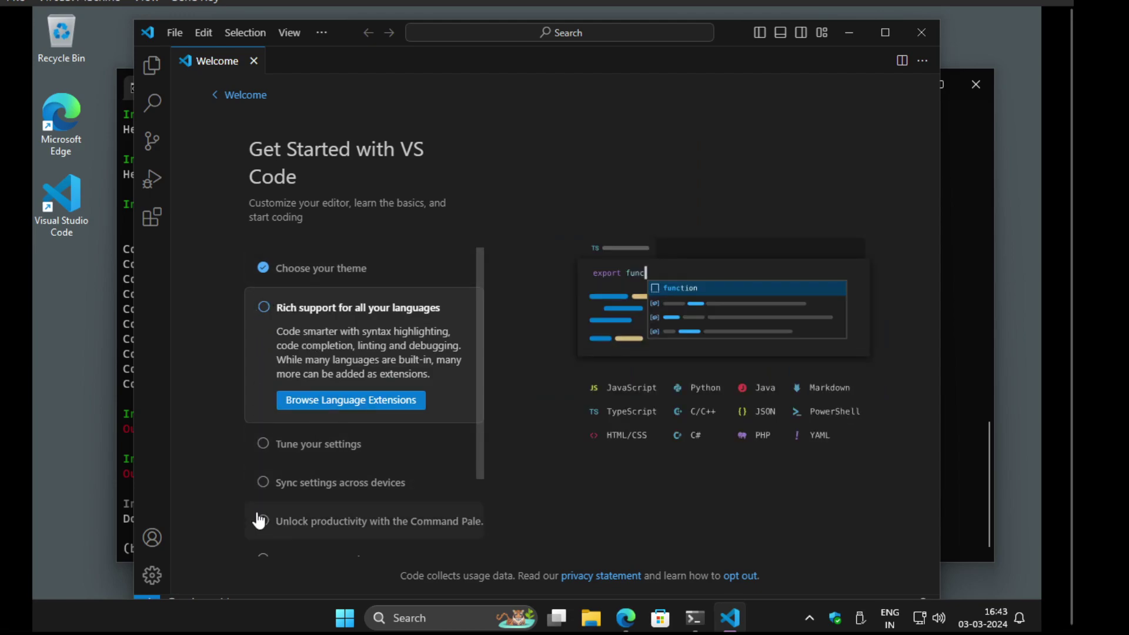
click(264, 308)
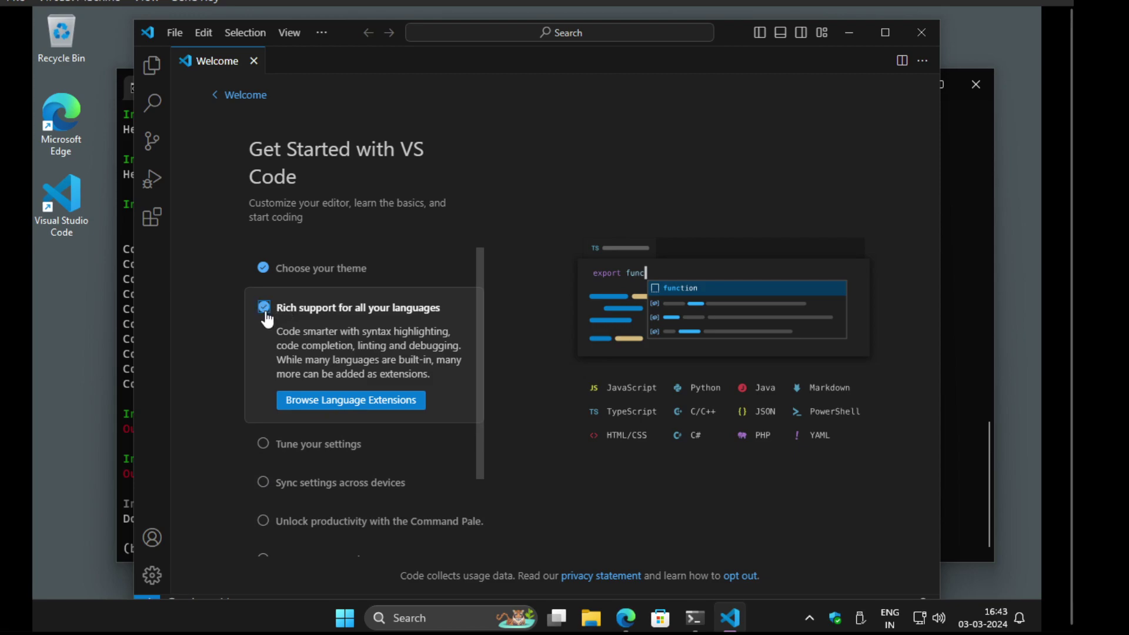
click(324, 403)
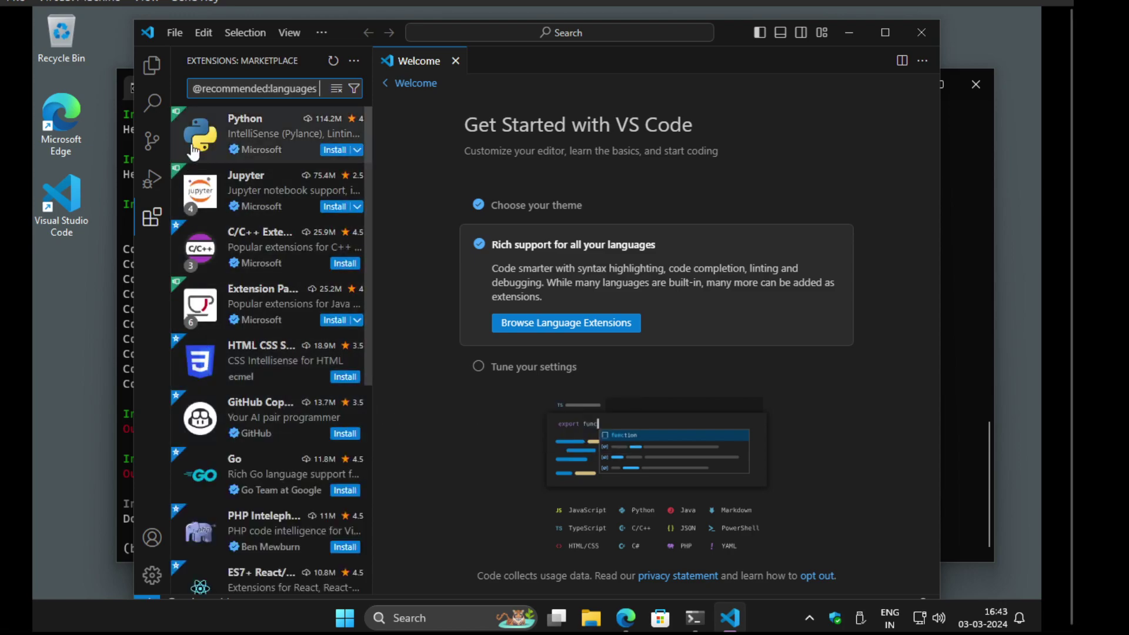
mouse_move(194, 152)
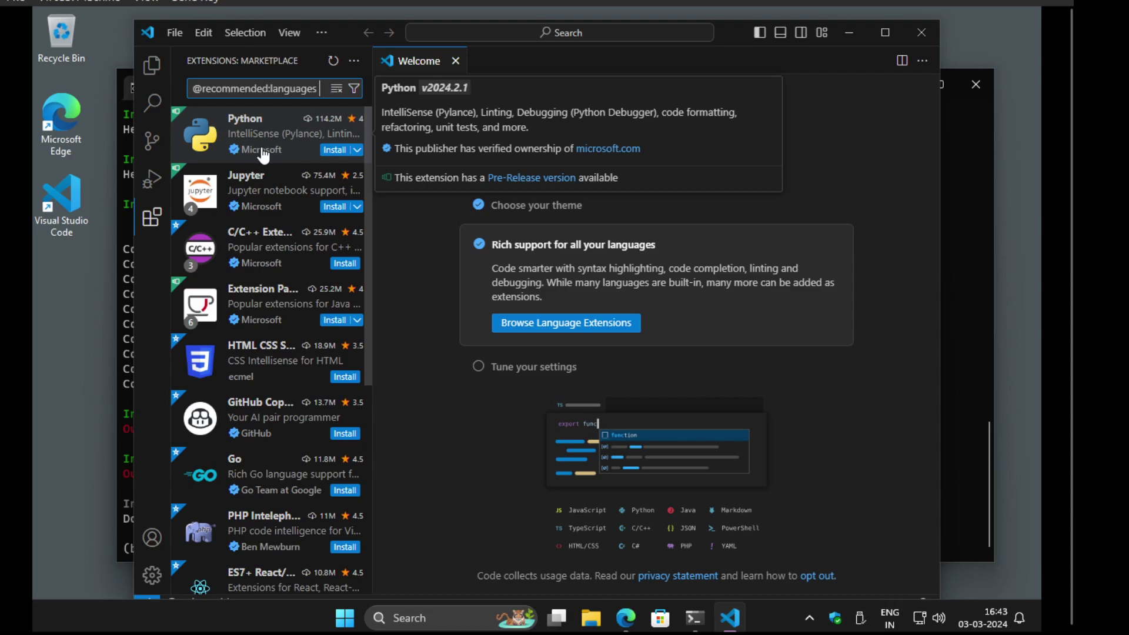
click(330, 148)
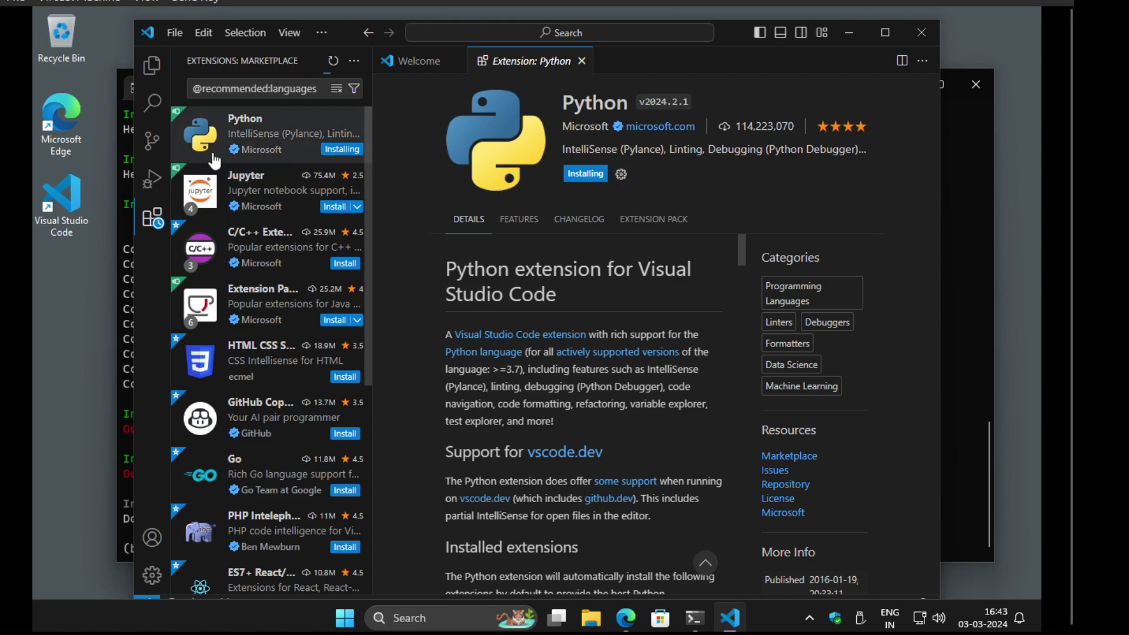
- Install Microsoft's Jupyter extension from the recommended language extensions and view the details of the Python and Jupyter extensions
mouse_move(255, 150)
mouse_move(251, 200)
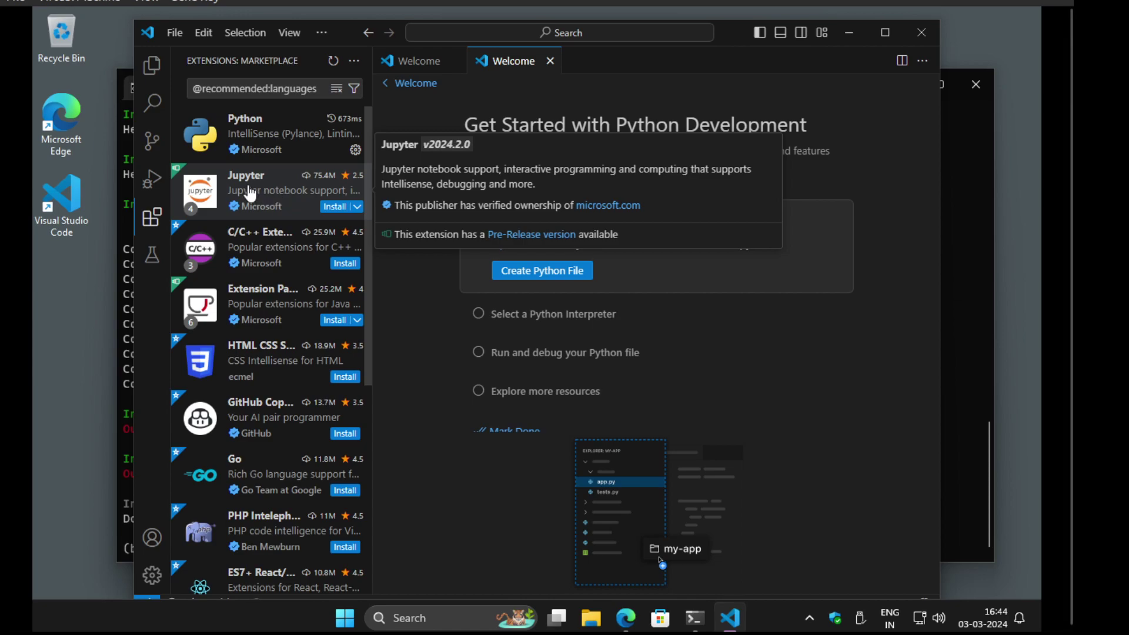
click(335, 206)
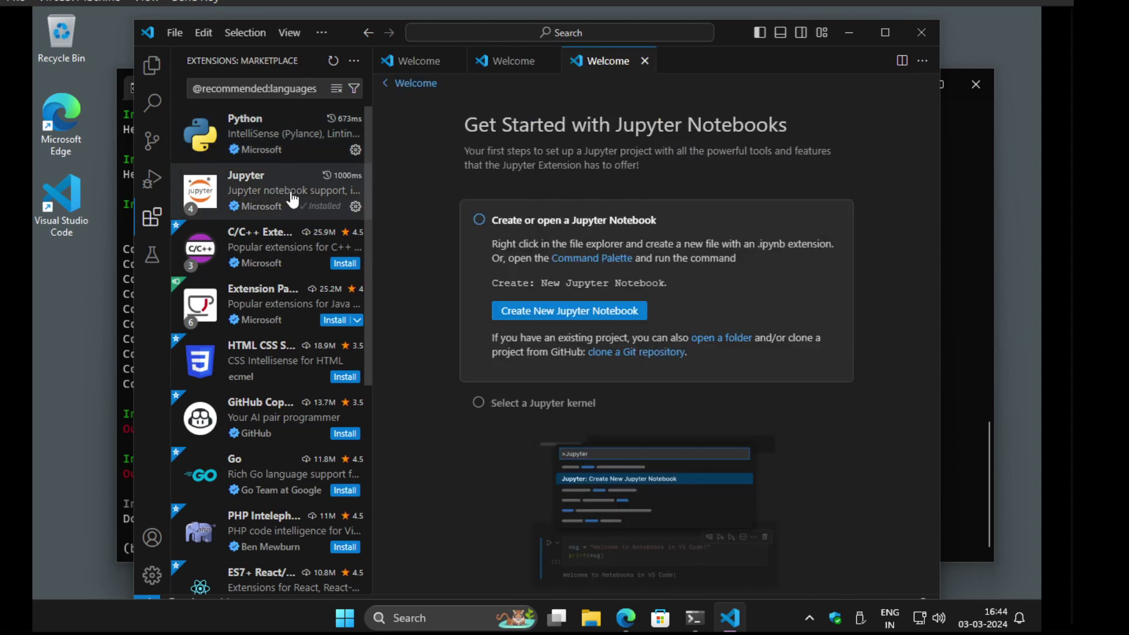
click(296, 138)
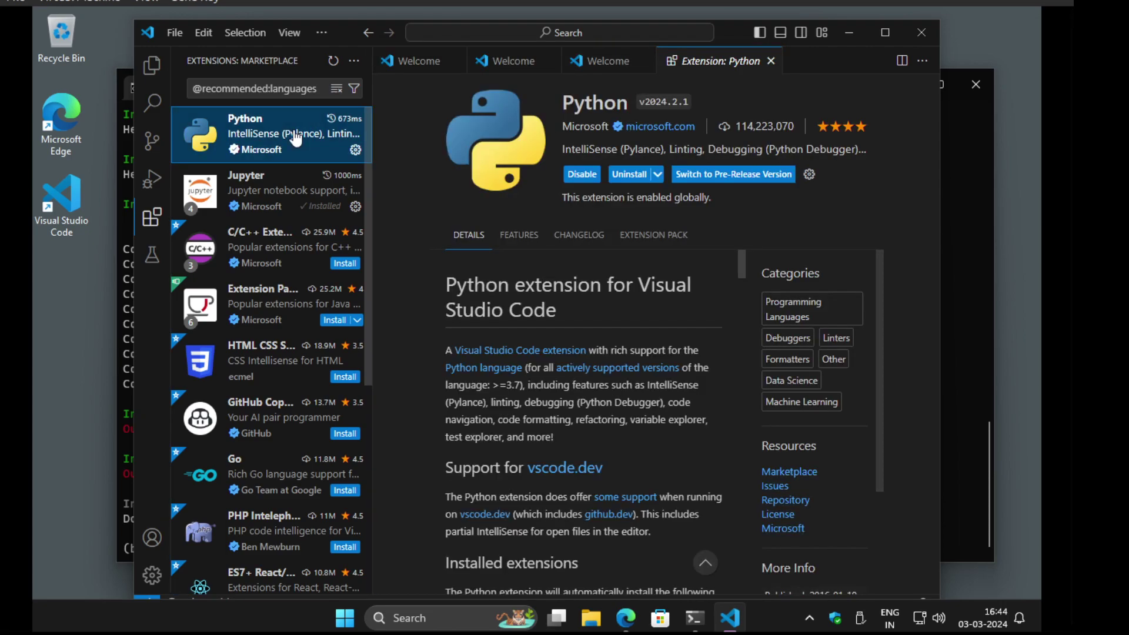
click(302, 200)
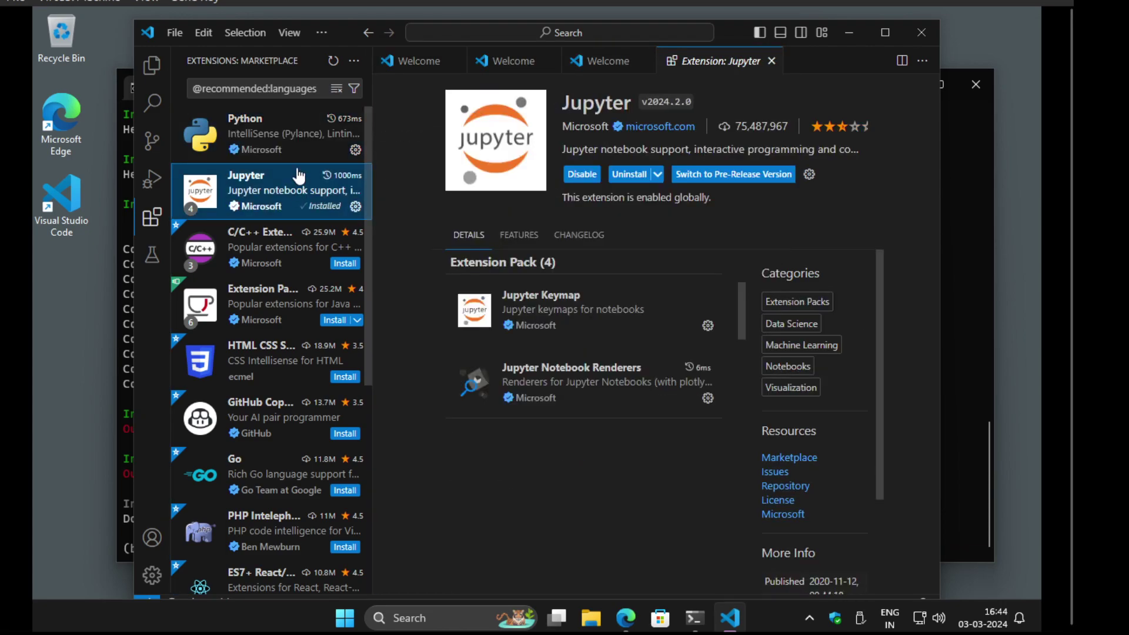
click(302, 140)
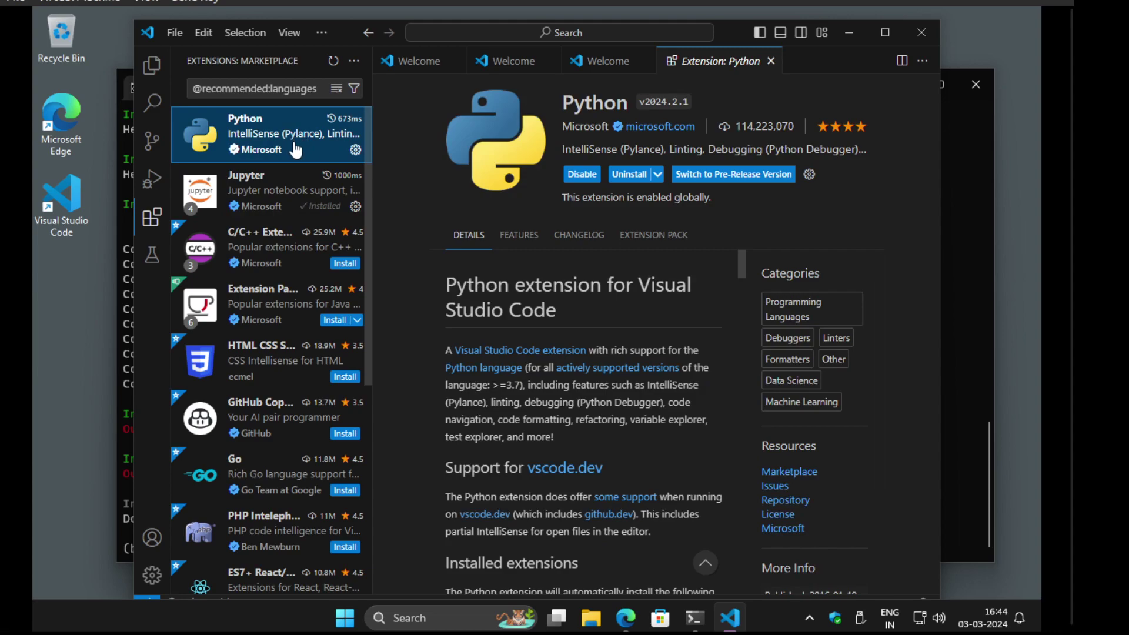
mouse_move(296, 149)
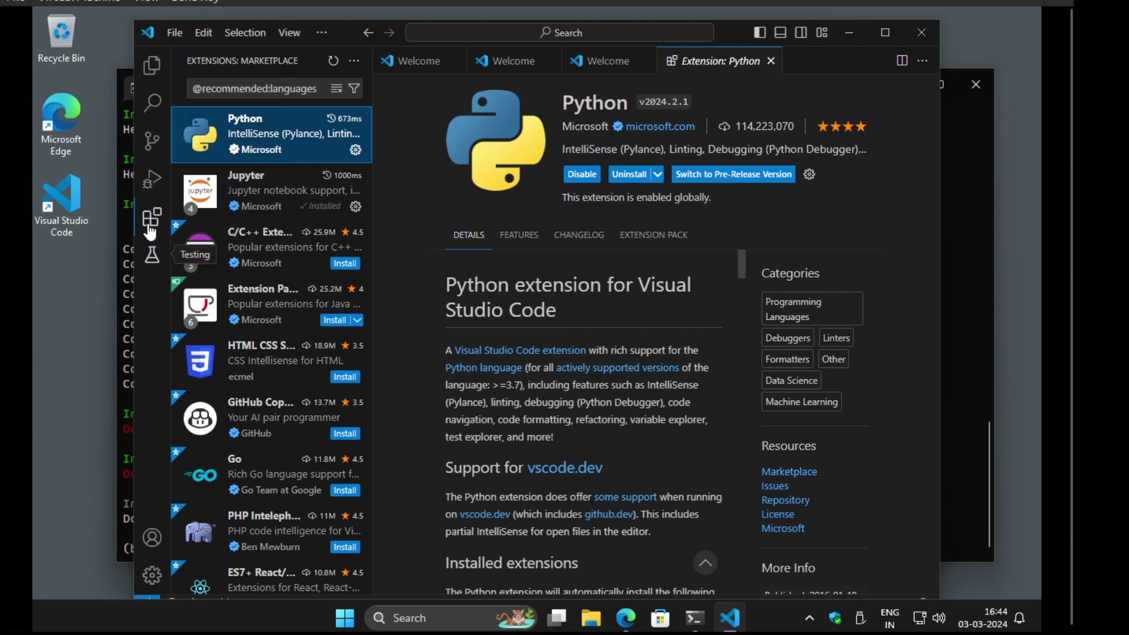
click(152, 70)
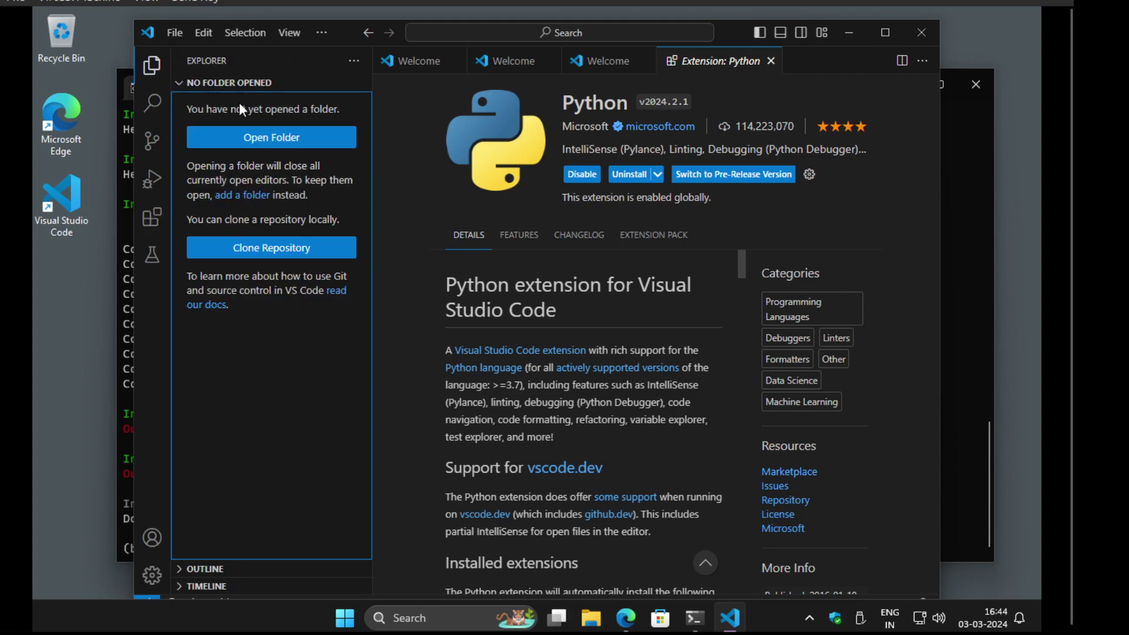
click(244, 145)
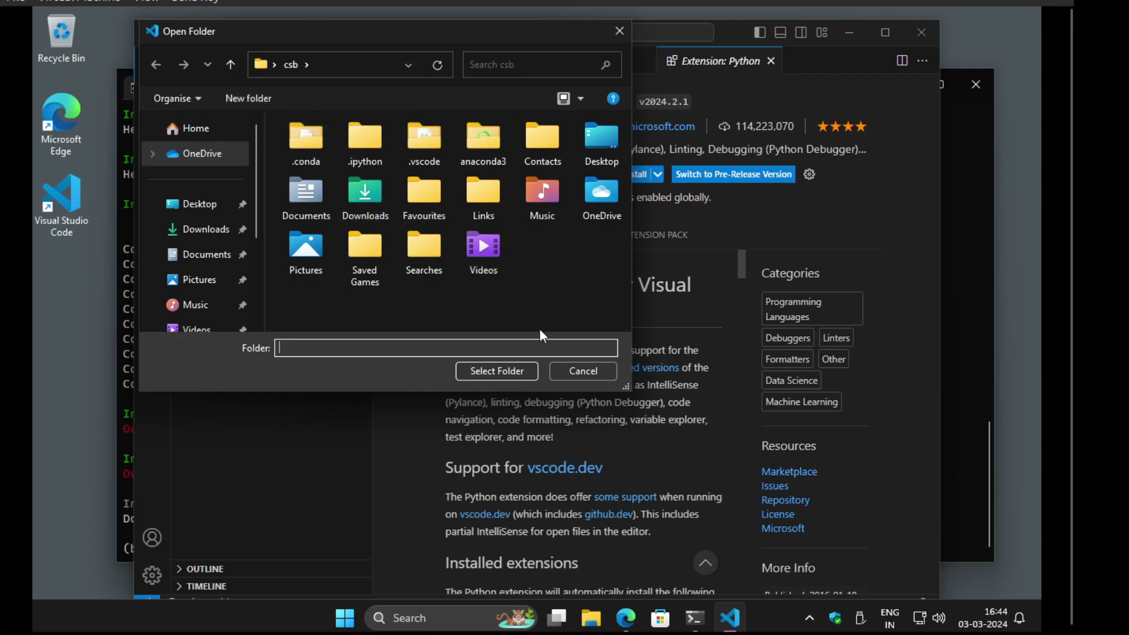
click(562, 366)
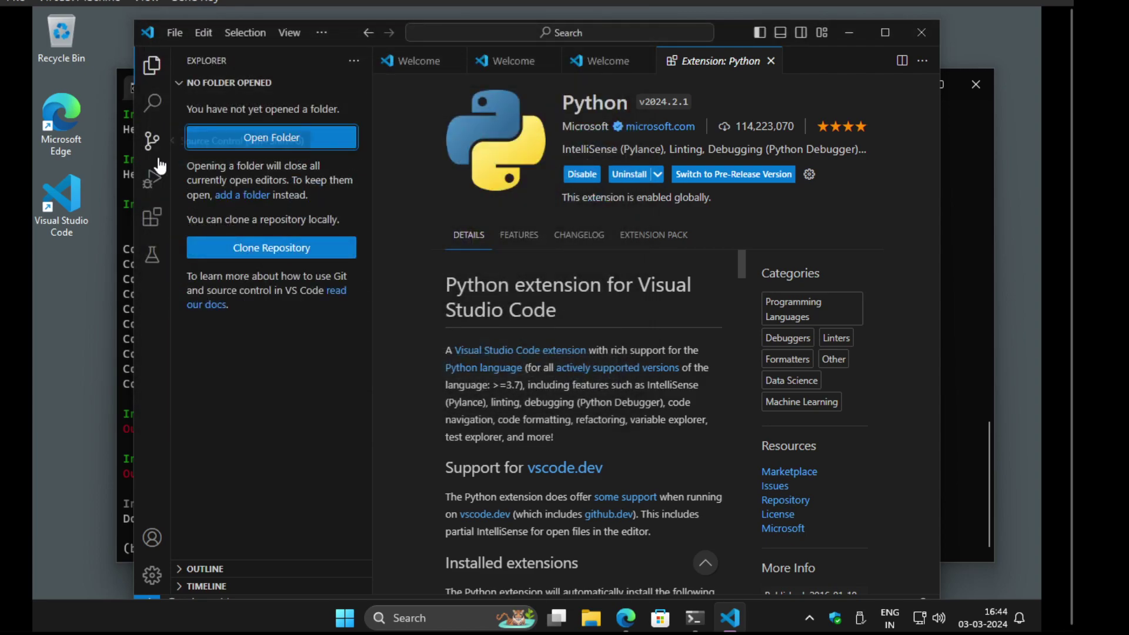
click(156, 67)
click(153, 66)
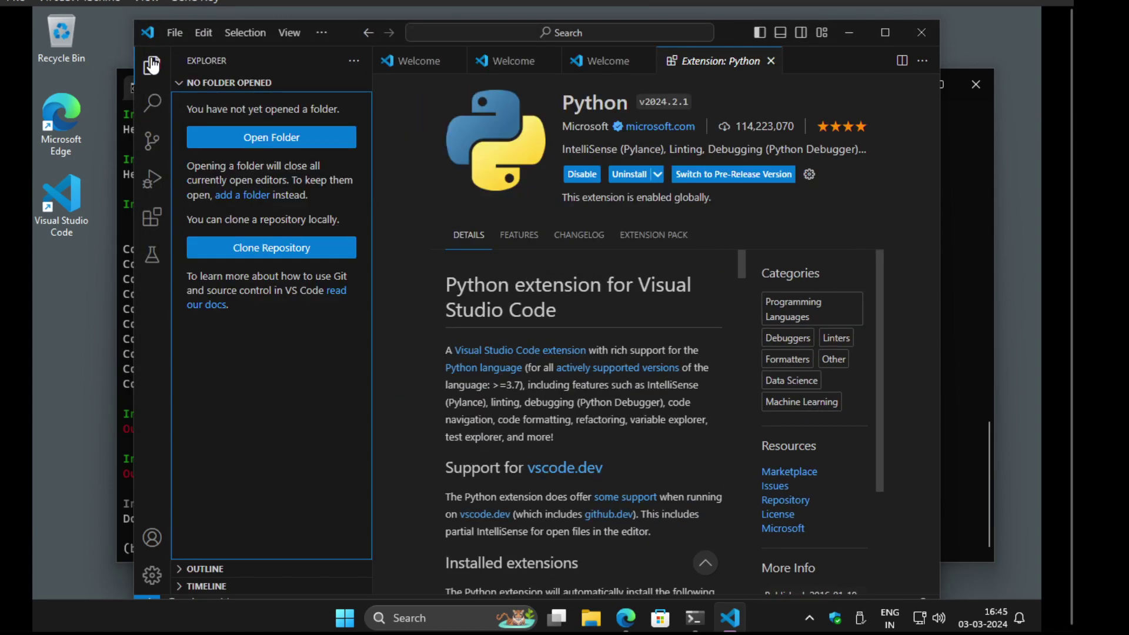
click(152, 66)
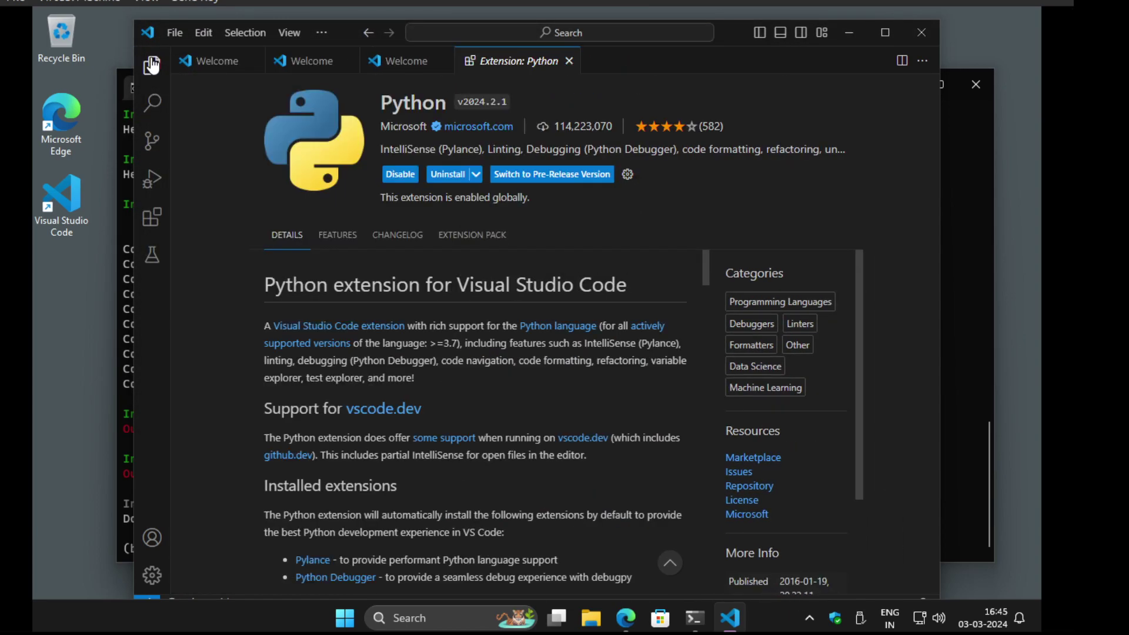
- Create a folder named Python Samples in the user's home folder, open it, and trust its authors and those of the parent folder
click(152, 66)
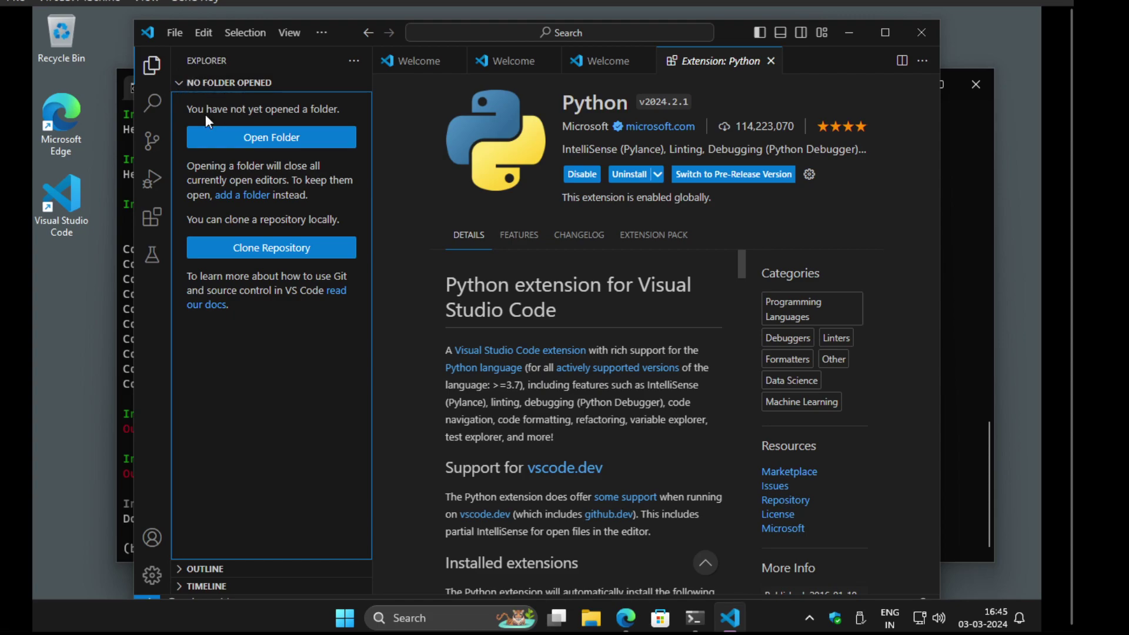
click(268, 139)
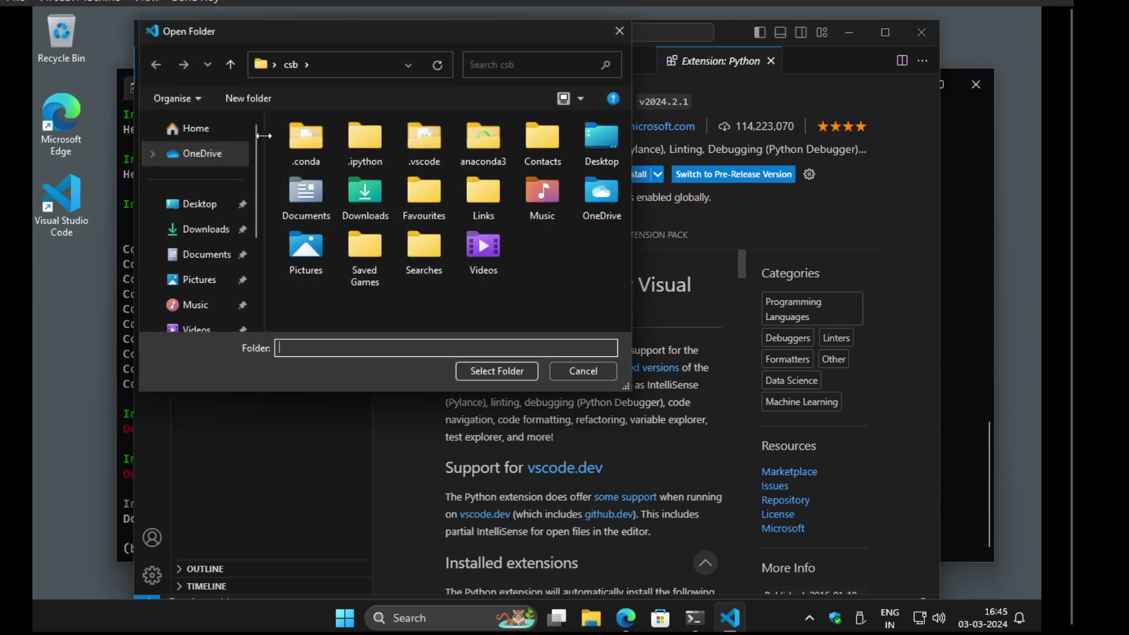
click(246, 99)
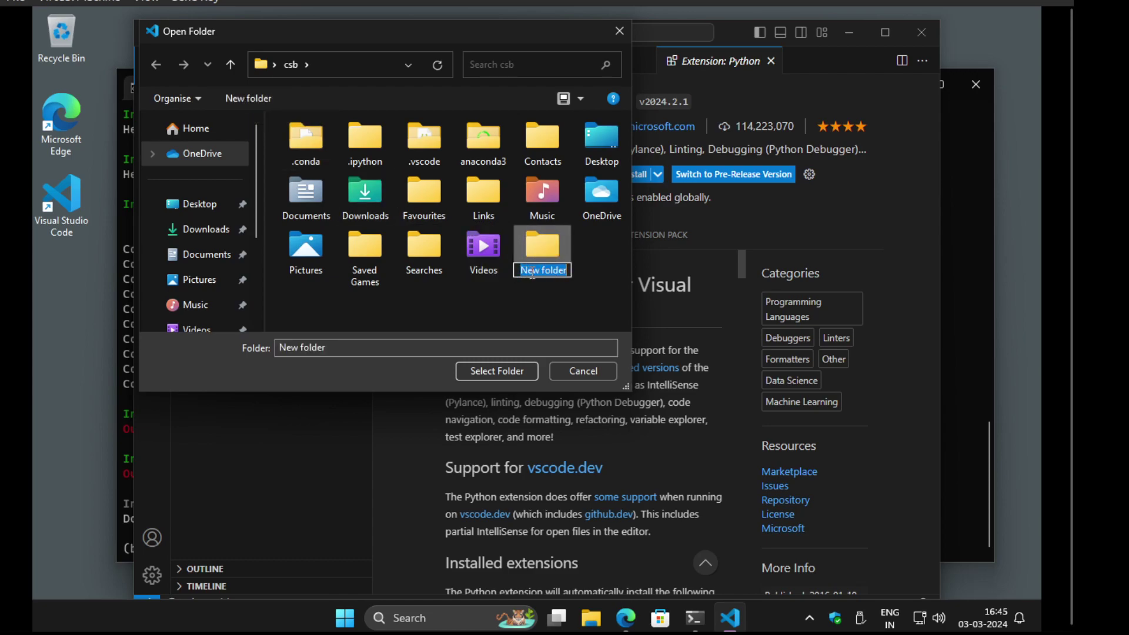
text(Python Samples)
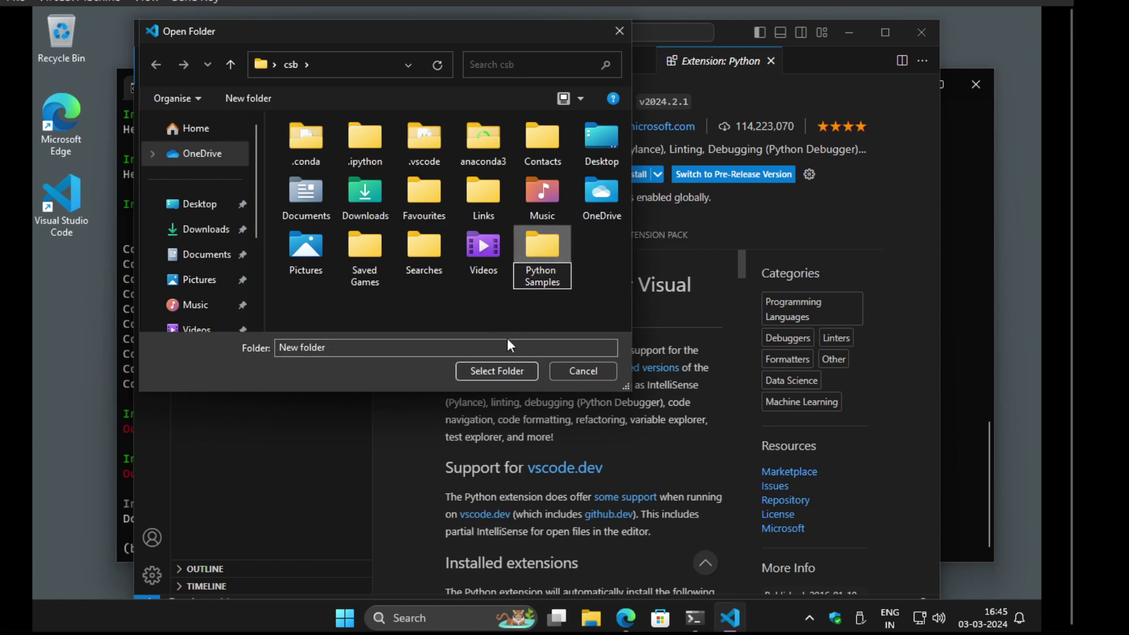
click(499, 374)
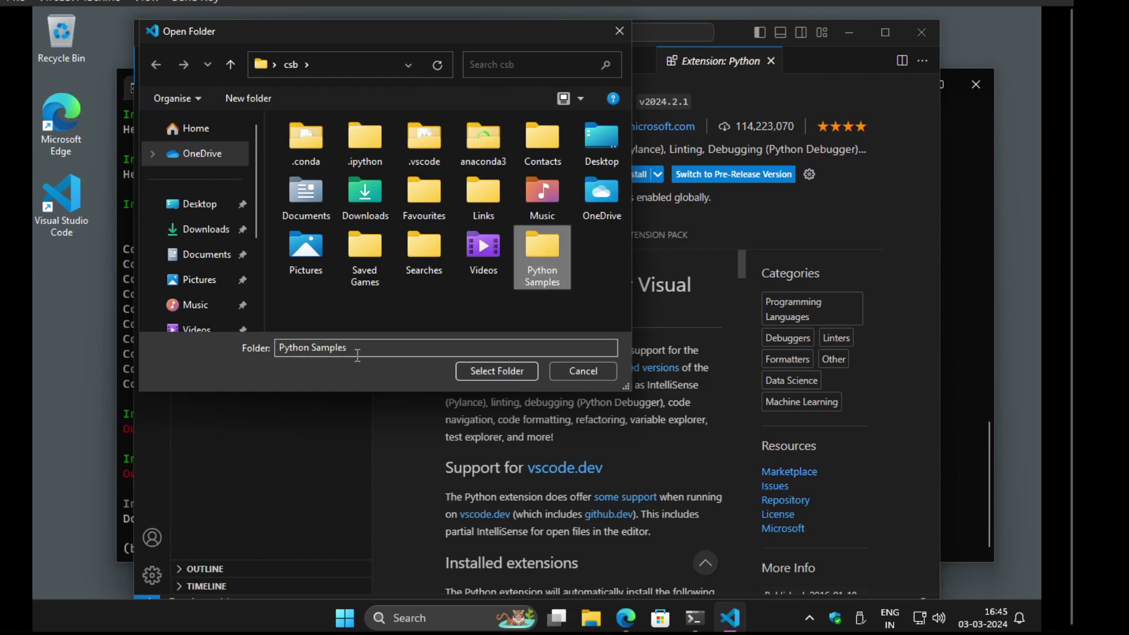
click(501, 373)
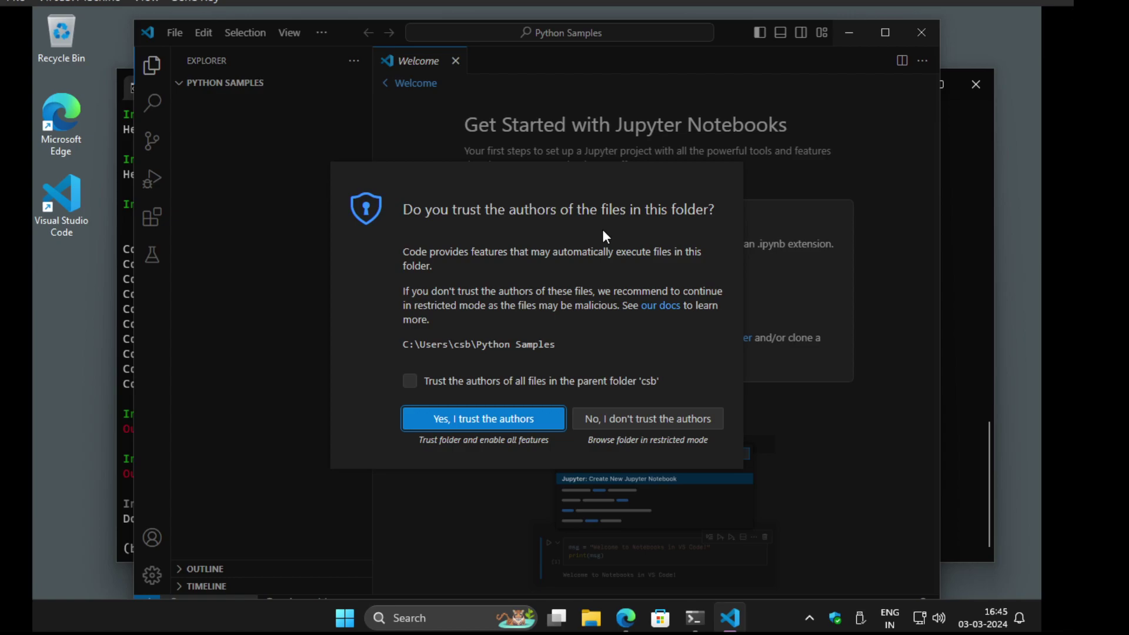
click(410, 387)
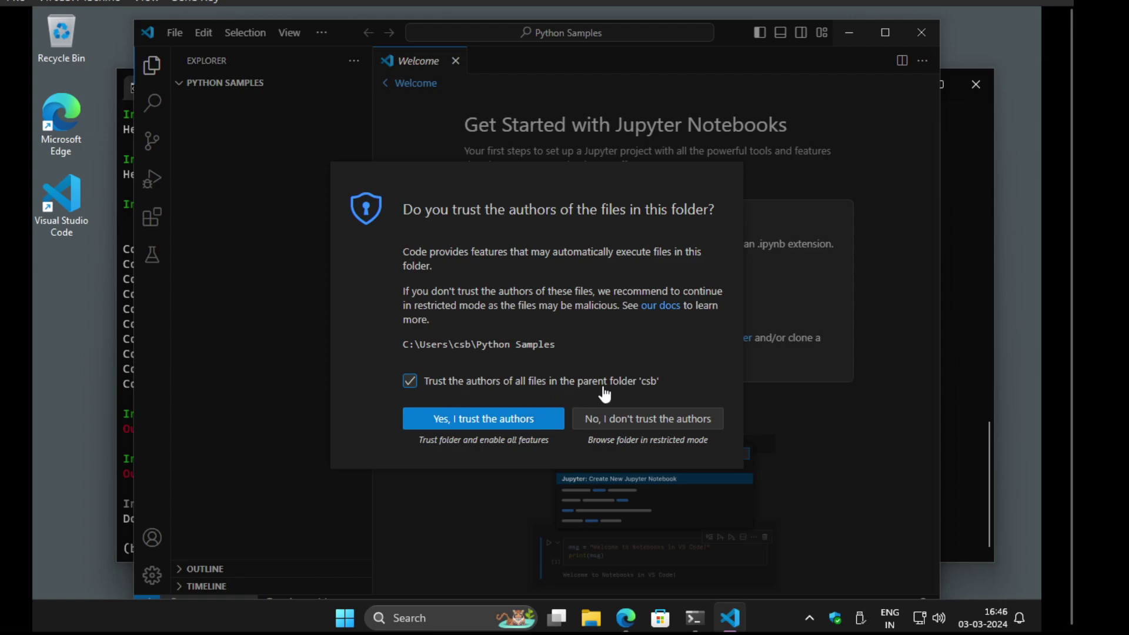
click(517, 421)
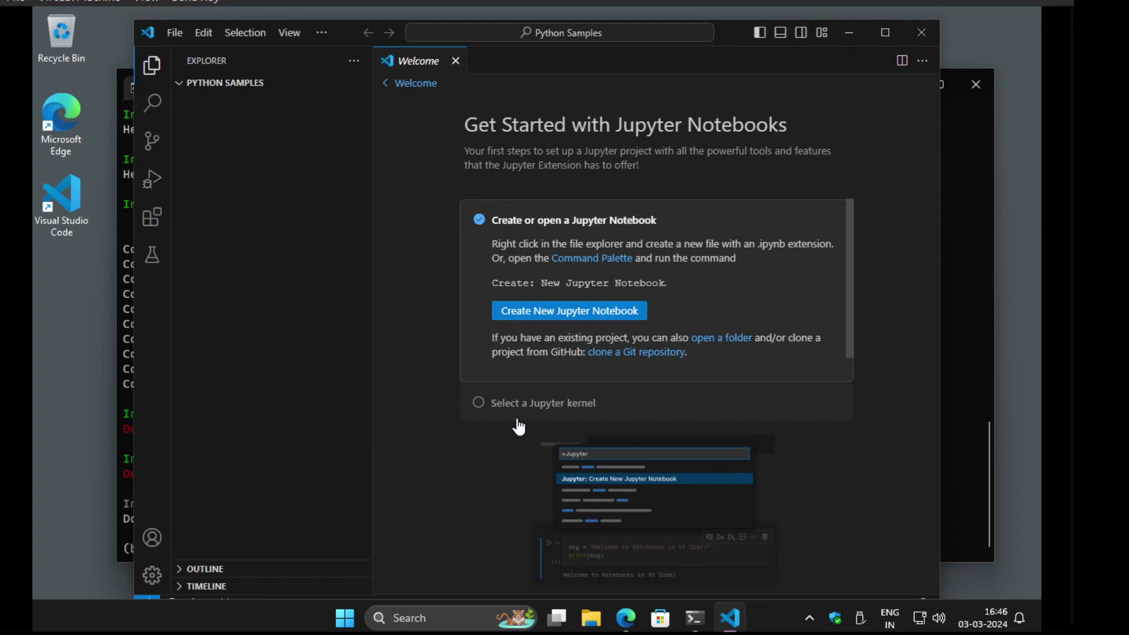
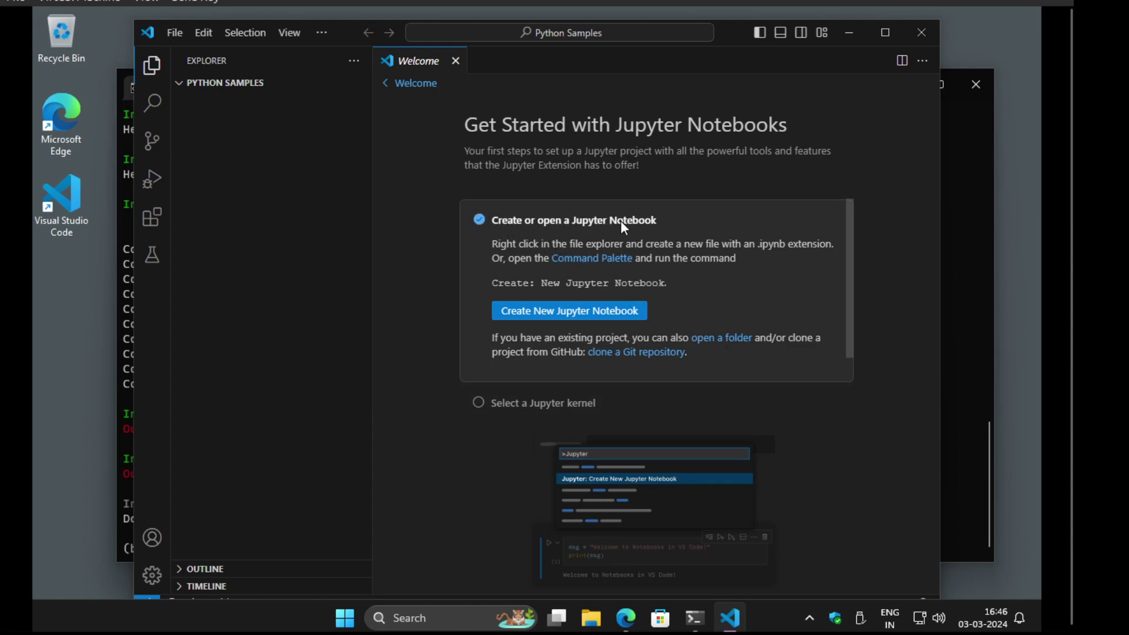
- Create a new Jupyter notebook from the Get Started with Jupyter Notebooks guide and widen the editor window
click(478, 405)
click(563, 316)
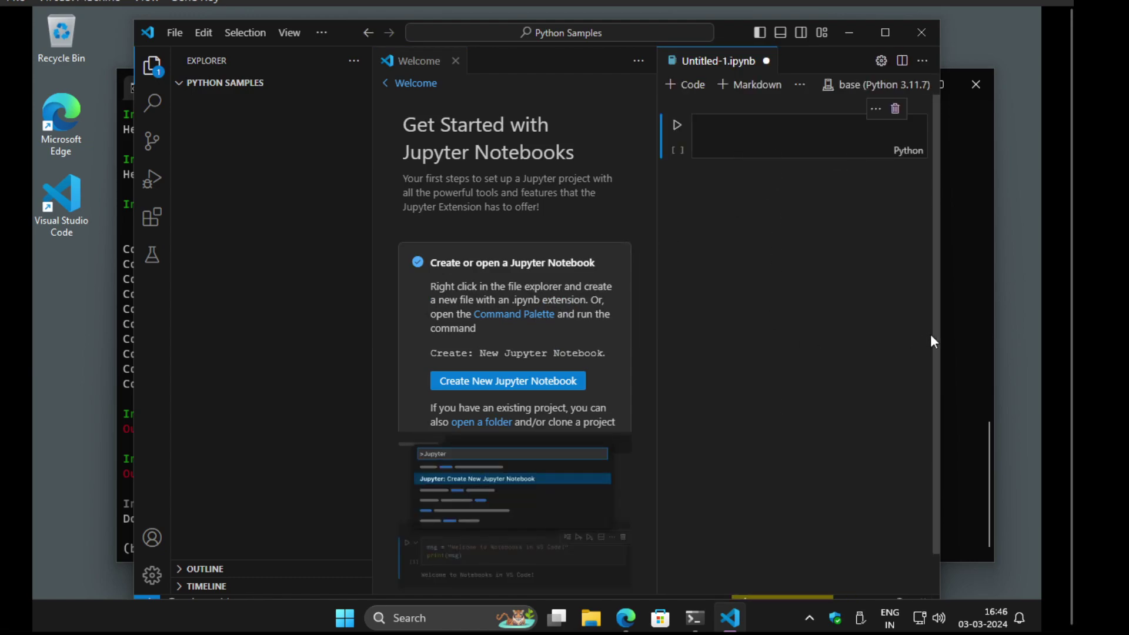
drag(939, 335, 982, 327)
- Enter print("Hello, world") in the notebook's first cell, run it and allow Visual Studio Code through the Windows Firewall
click(836, 129)
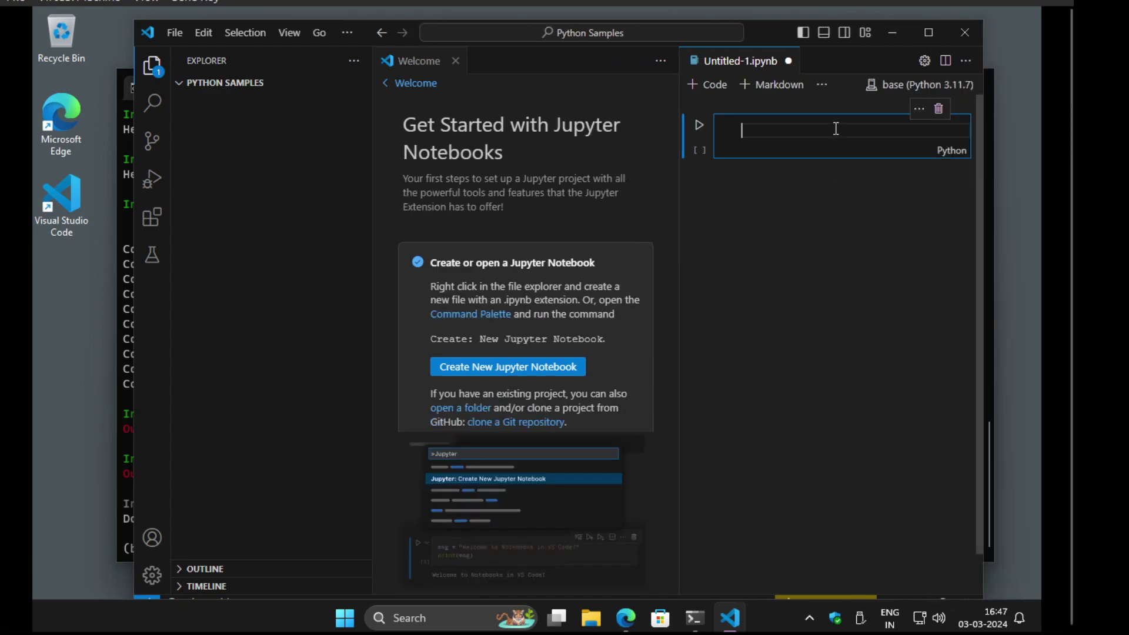
mouse_move(781, 163)
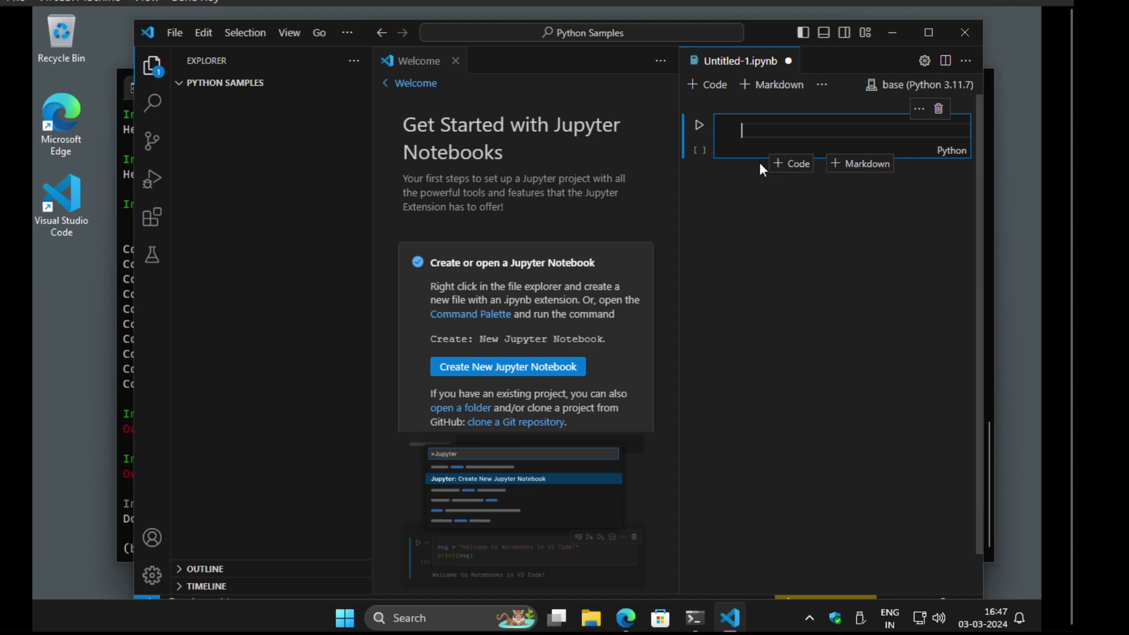
text(print("Hello, world)
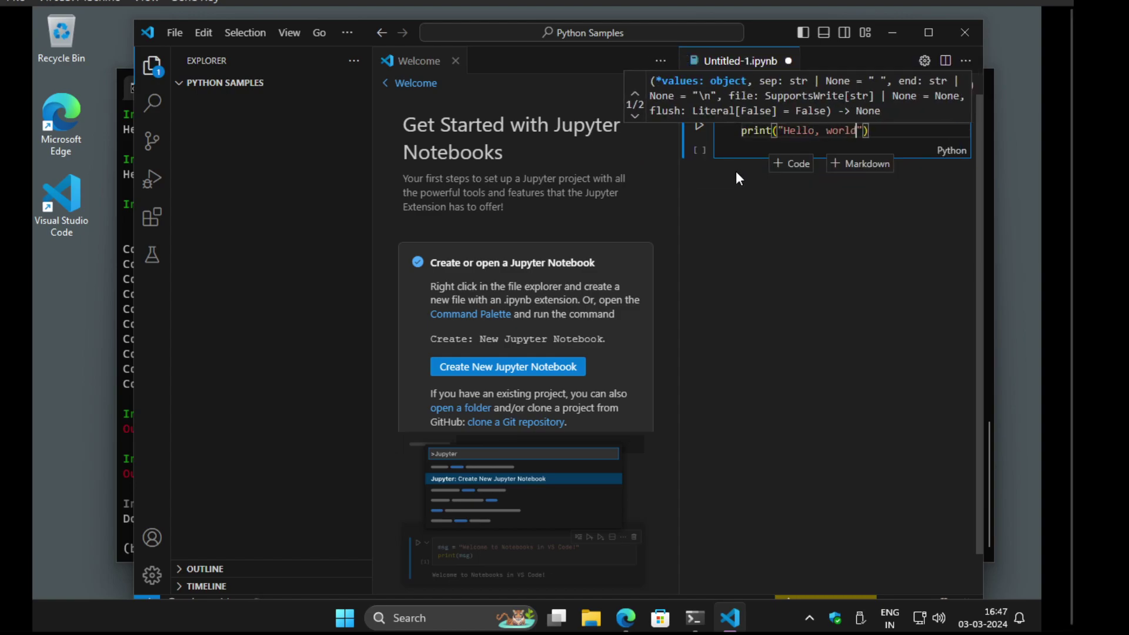
text("))
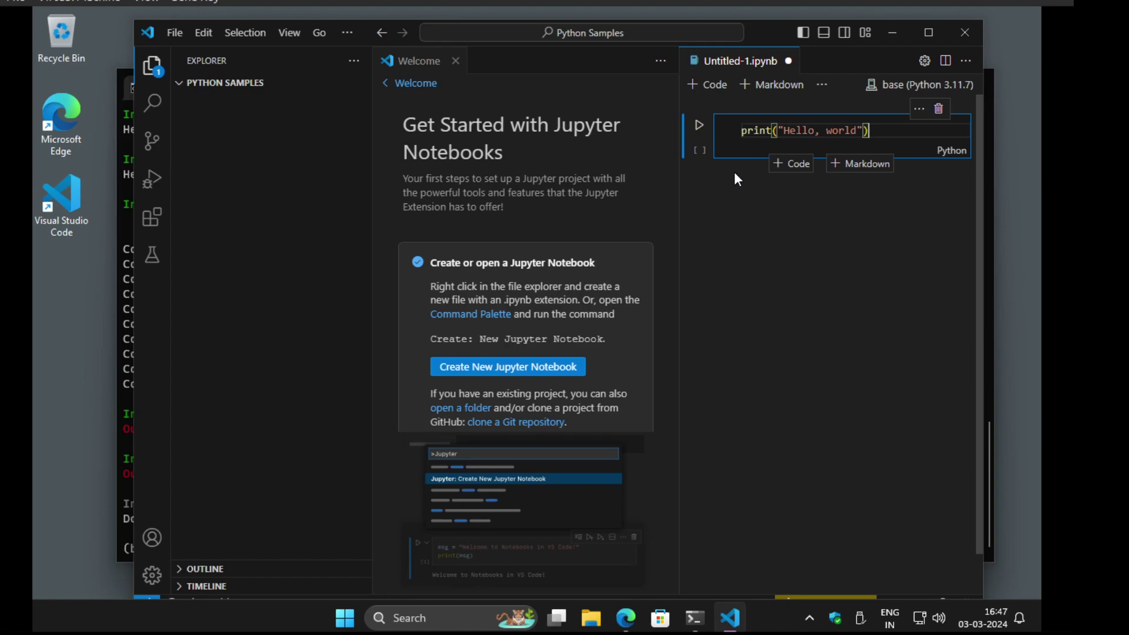
key(ctrl+Return)
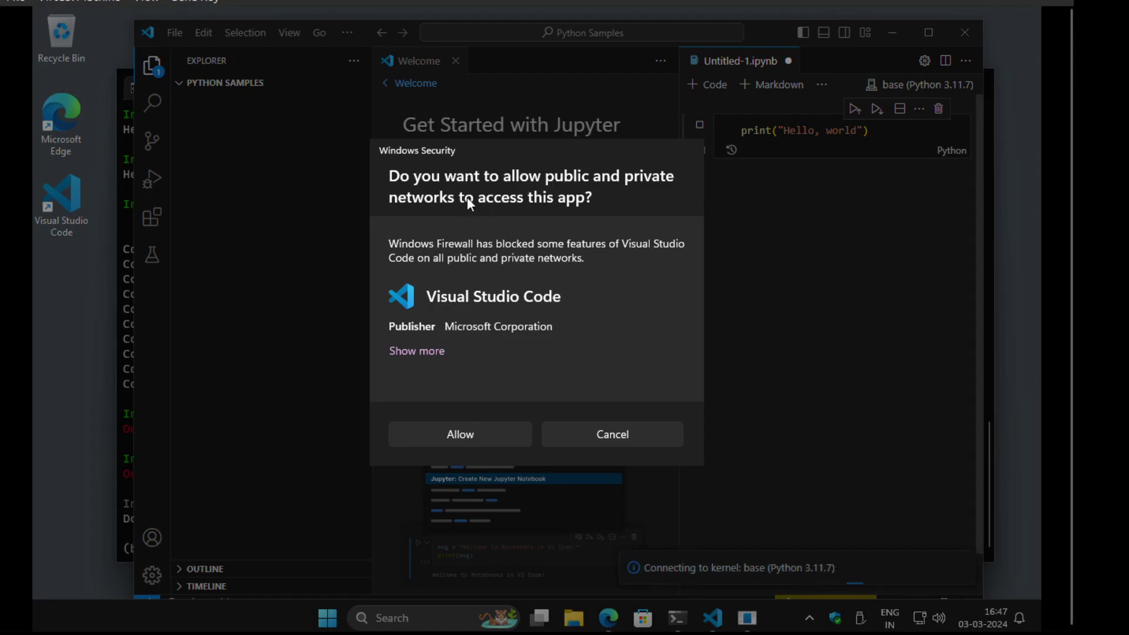
click(462, 435)
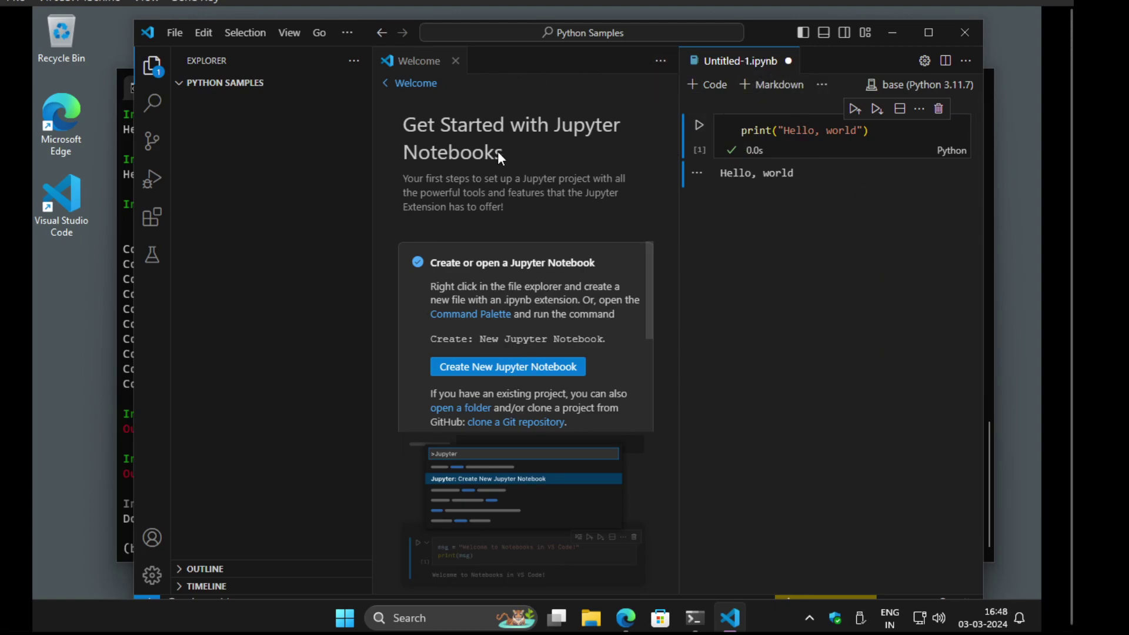
- Close the Welcome page and hide the Explorer to give the notebook the full window width
click(456, 61)
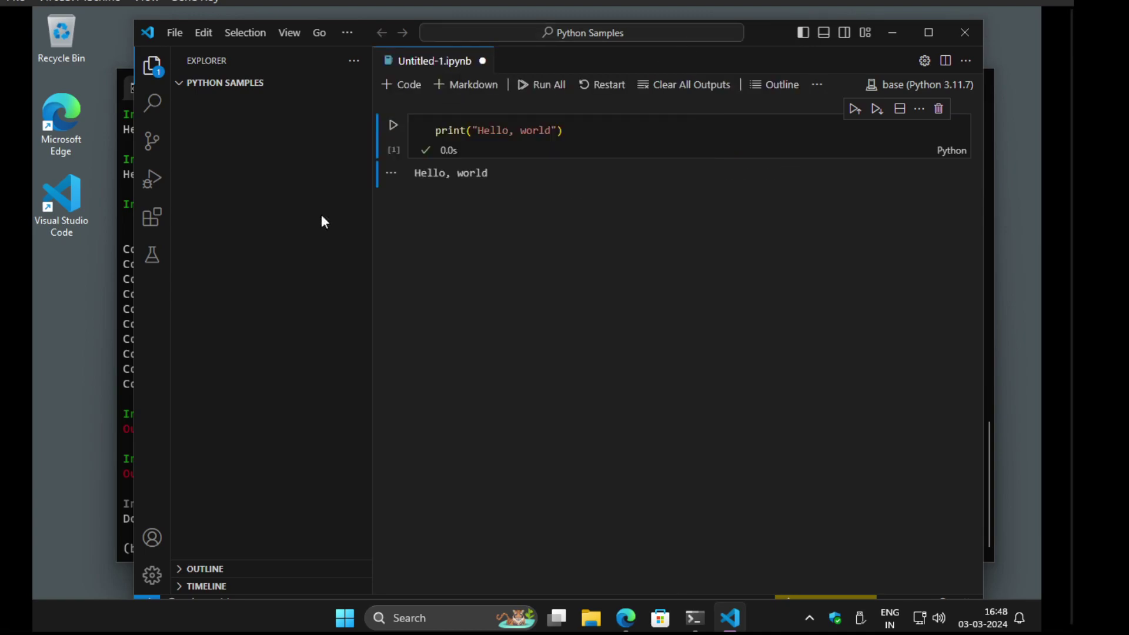
click(154, 64)
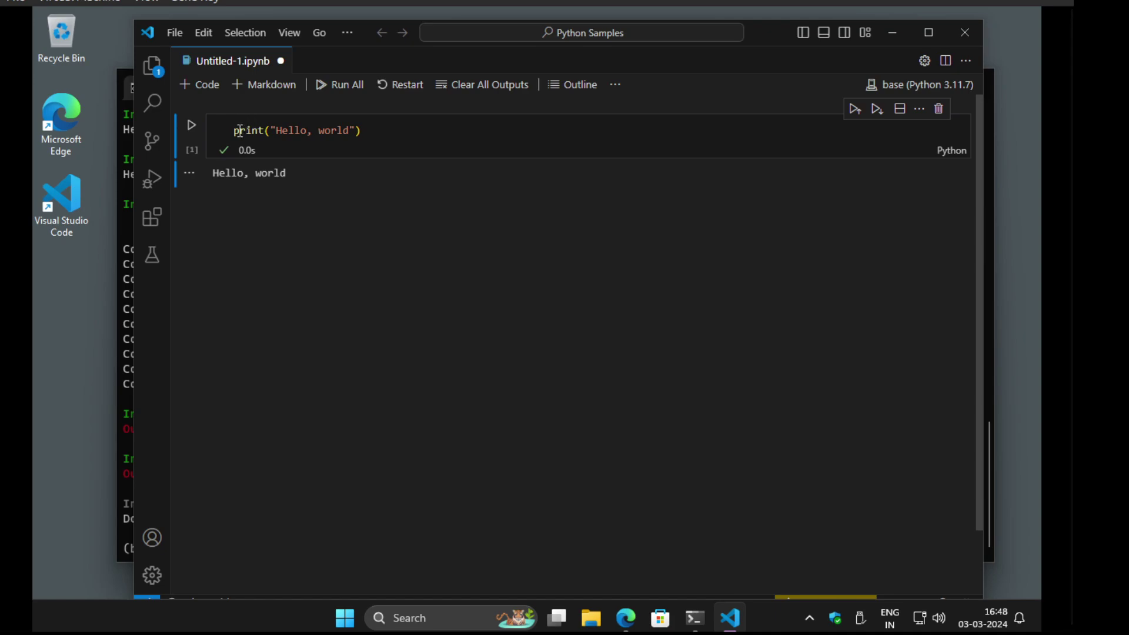
mouse_move(242, 130)
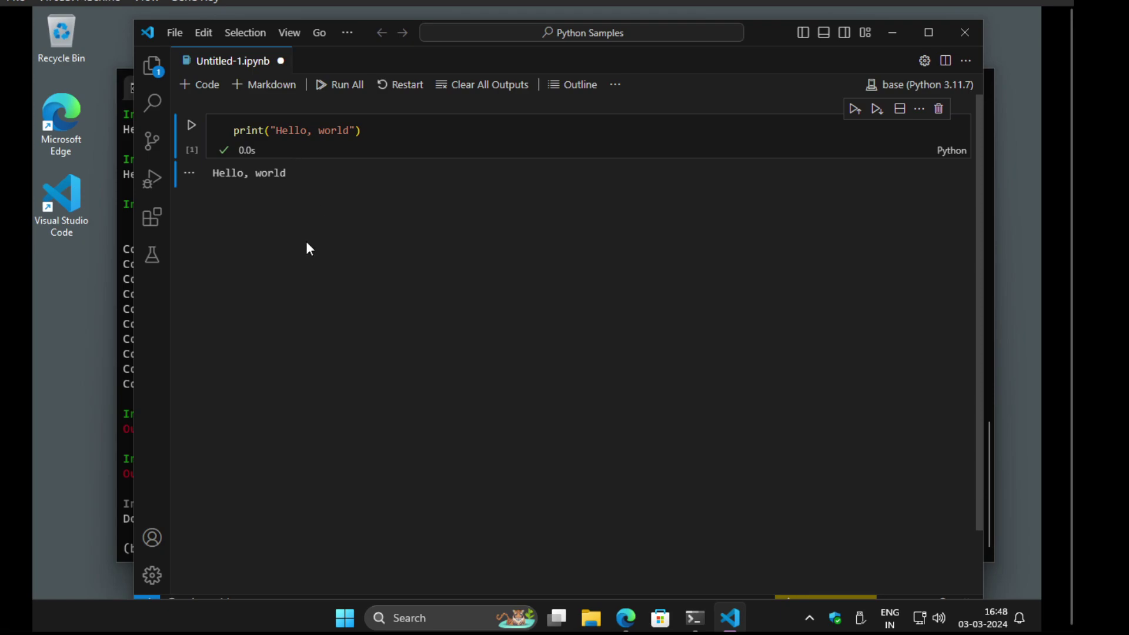
- Create a new Python file and enter the loop header for i in range(10): on its first line
click(168, 29)
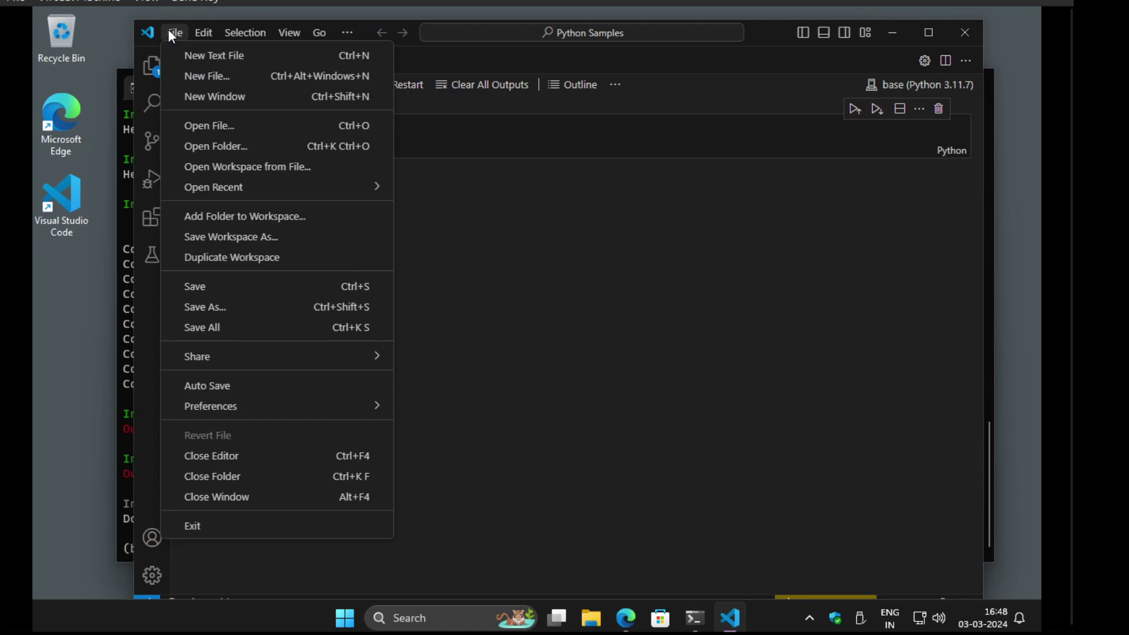
click(216, 81)
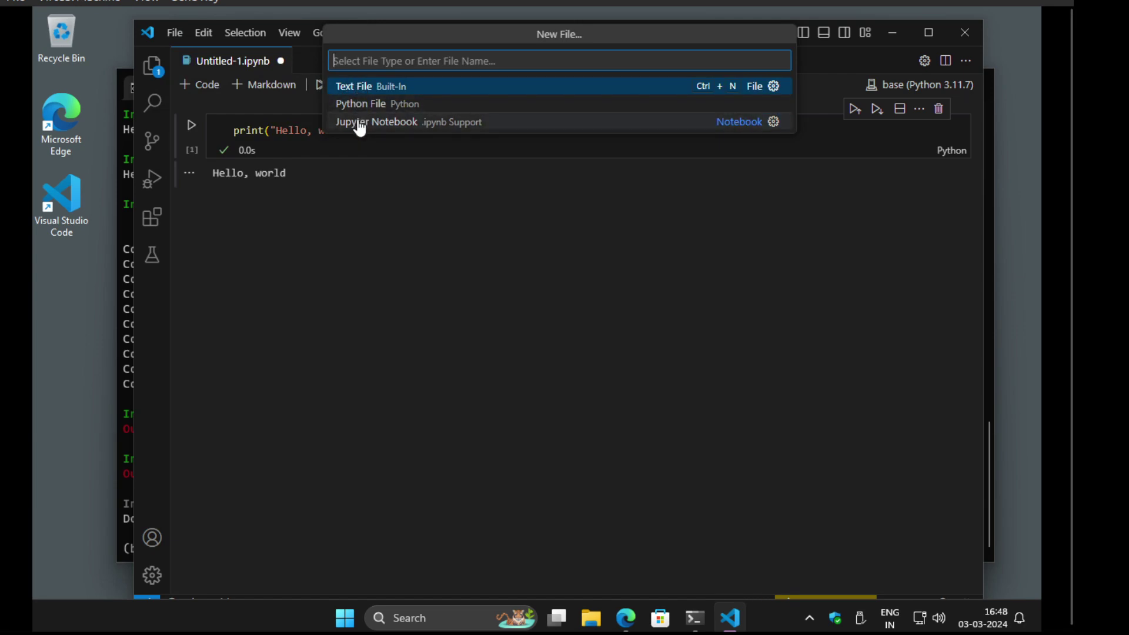
click(355, 104)
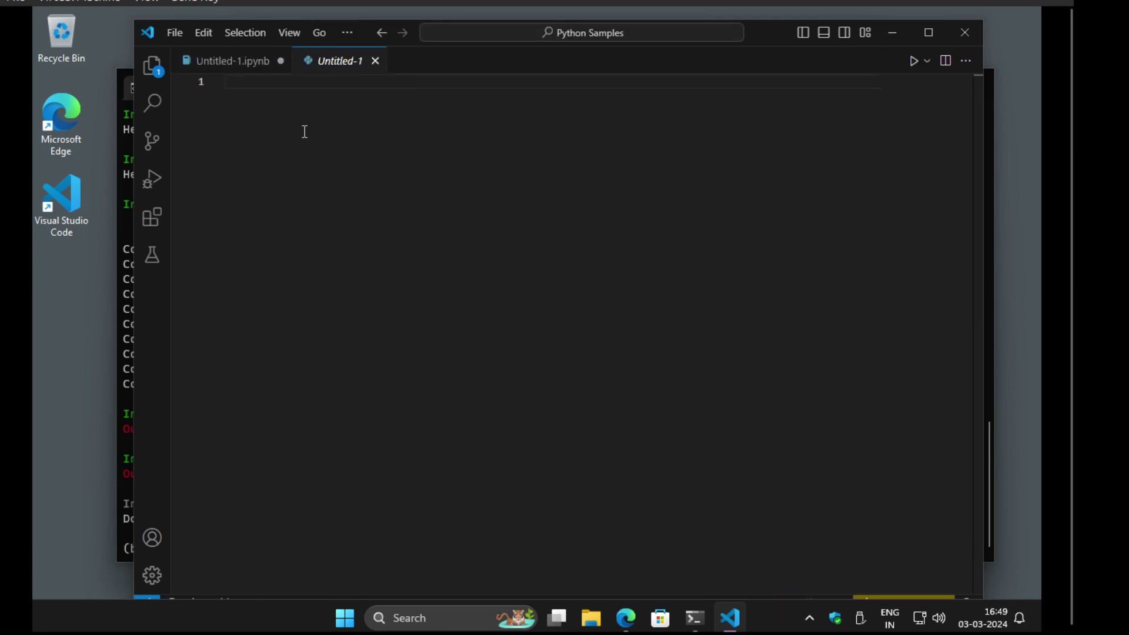
text(for i in ra)
text(nge(10)
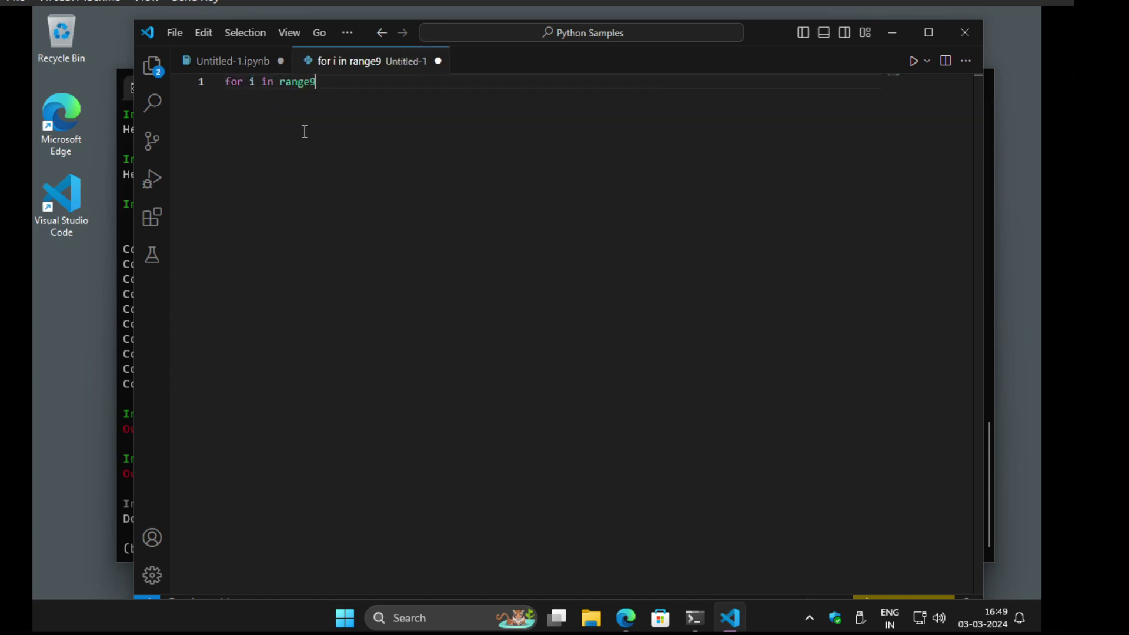
key(BackSpace)
key(BackSpace)
key(BackSpace)
text((10)
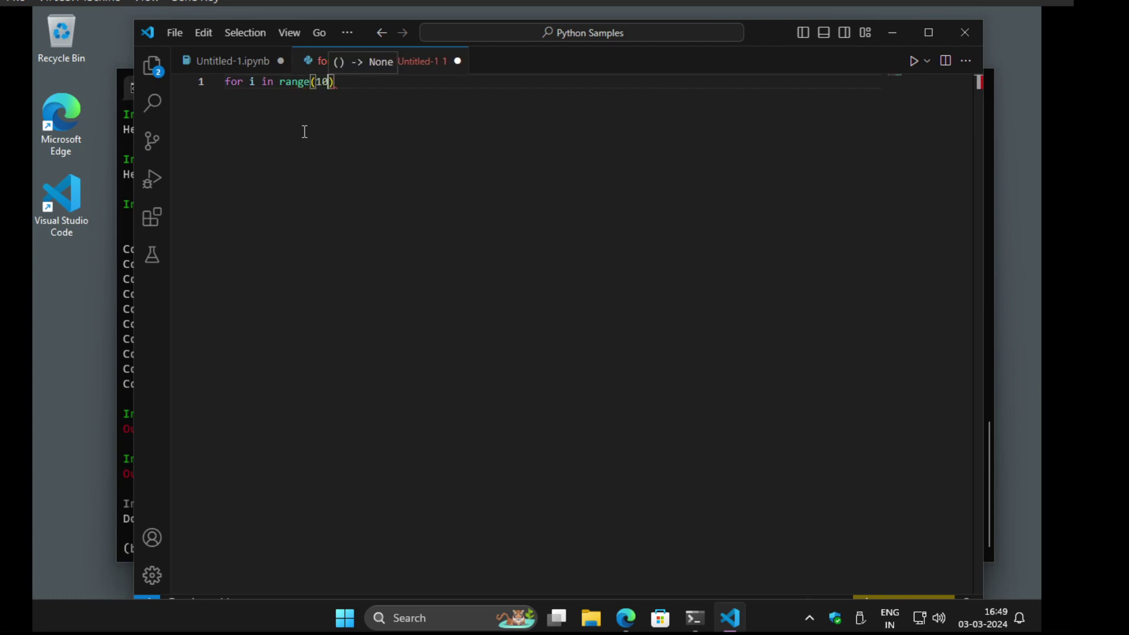
key(Right)
text(:)
- Add print("Counting", i) as the indented loop body, followed by a new line
key(Return)
text(print("c)
text(ounting)
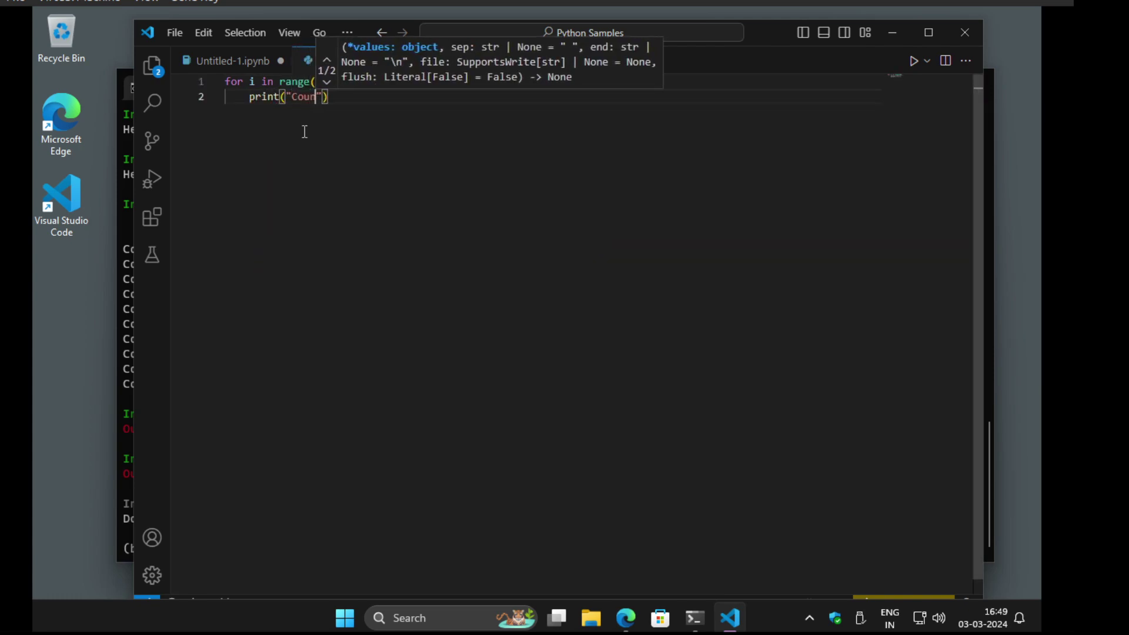
text(, i)
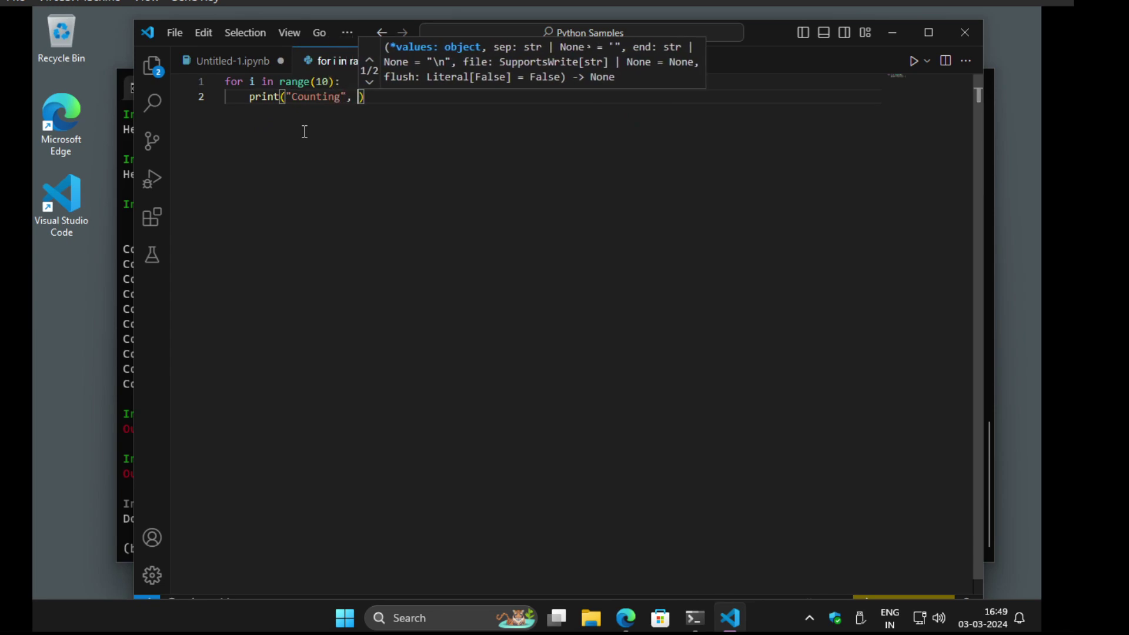
key(Escape)
key(Escape)
key(End)
key(Return)
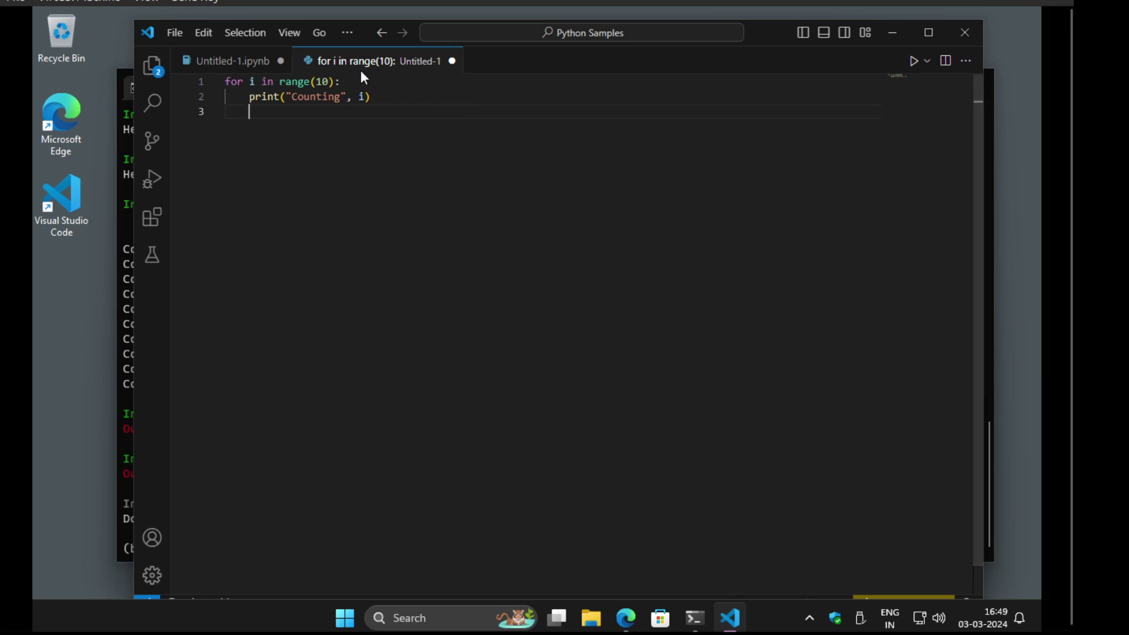
- Save the file as count10.py in the Python Samples folder and check that it is listed in the Explorer
key(ctrl+s)
drag(363, 35, 506, 95)
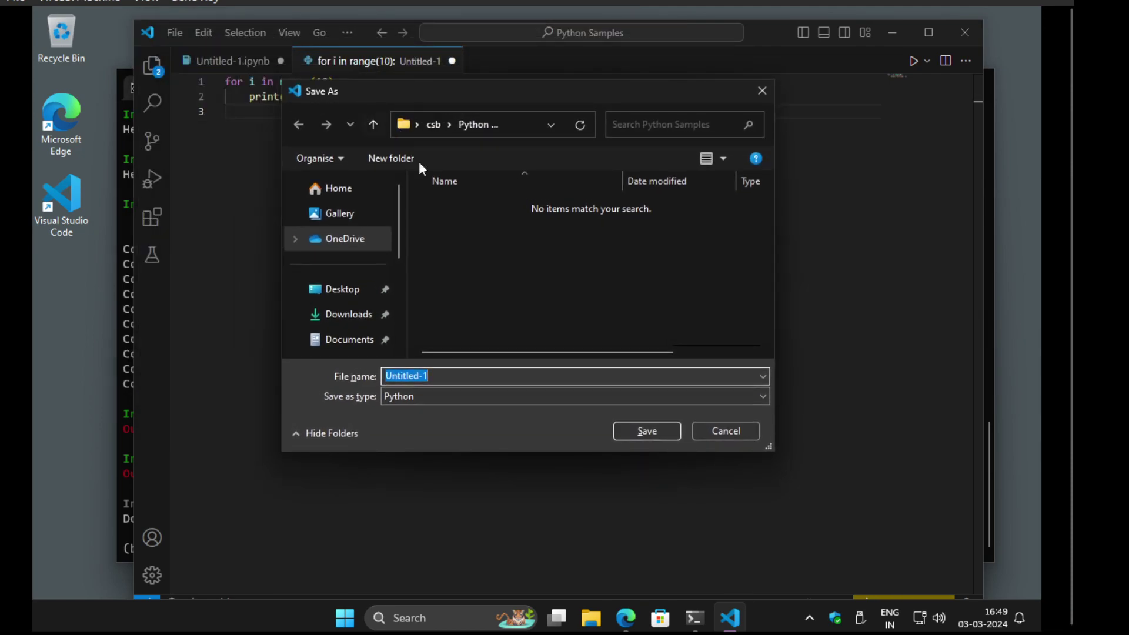
click(441, 380)
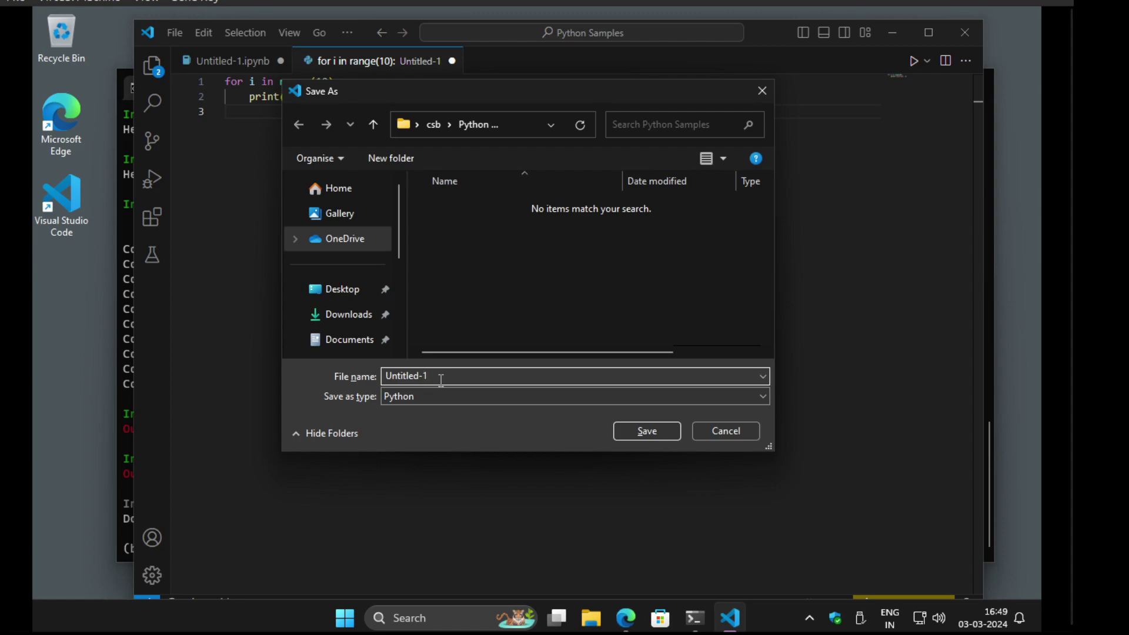
key(BackSpace)
key(BackSpace)
key(BackSpace)
key(BackSpace)
key(BackSpace)
key(BackSpace)
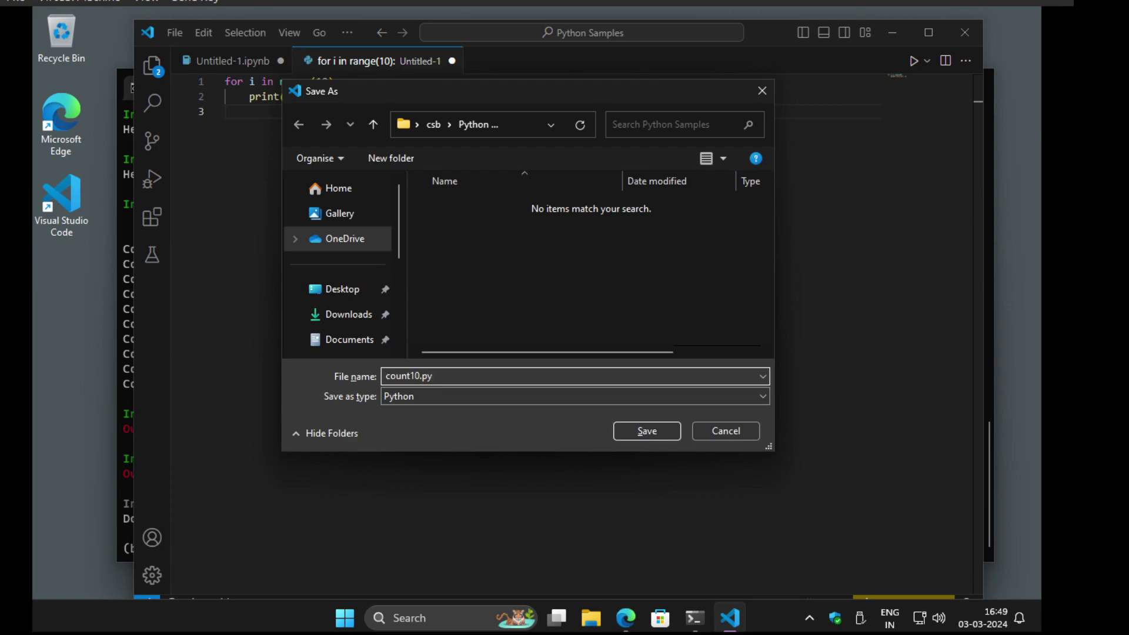
text(count10.py)
key(Return)
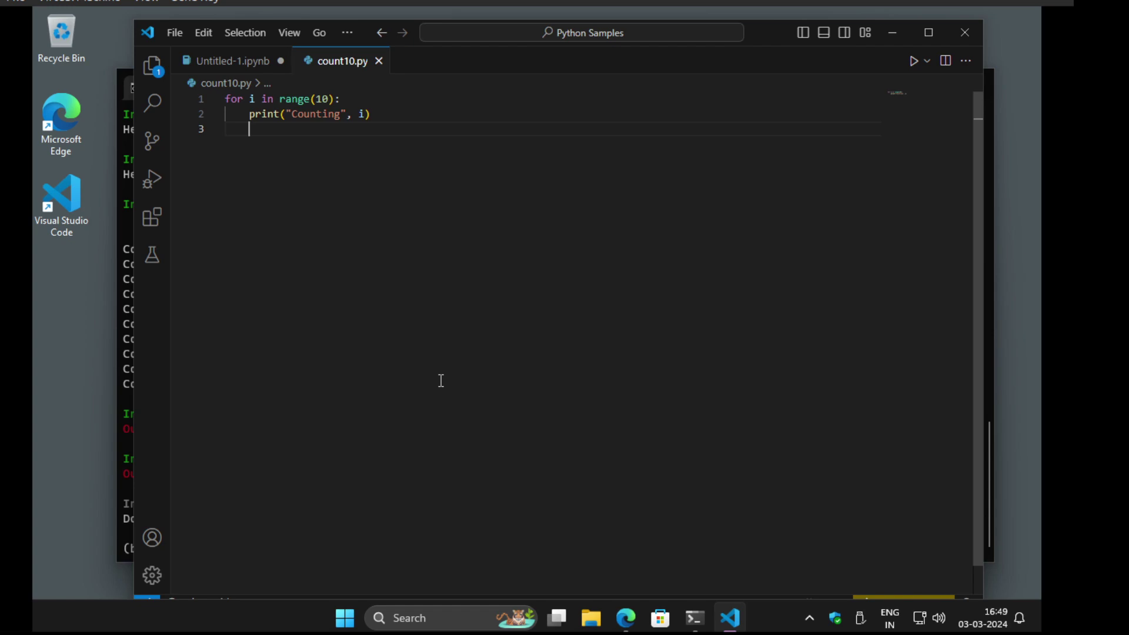
click(154, 68)
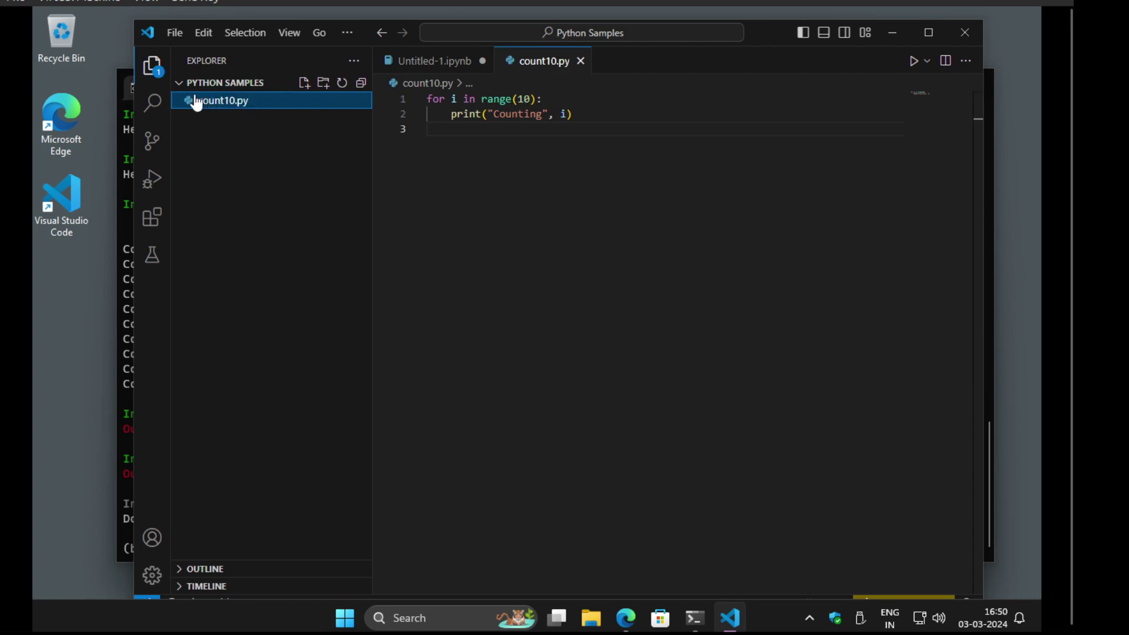
click(153, 68)
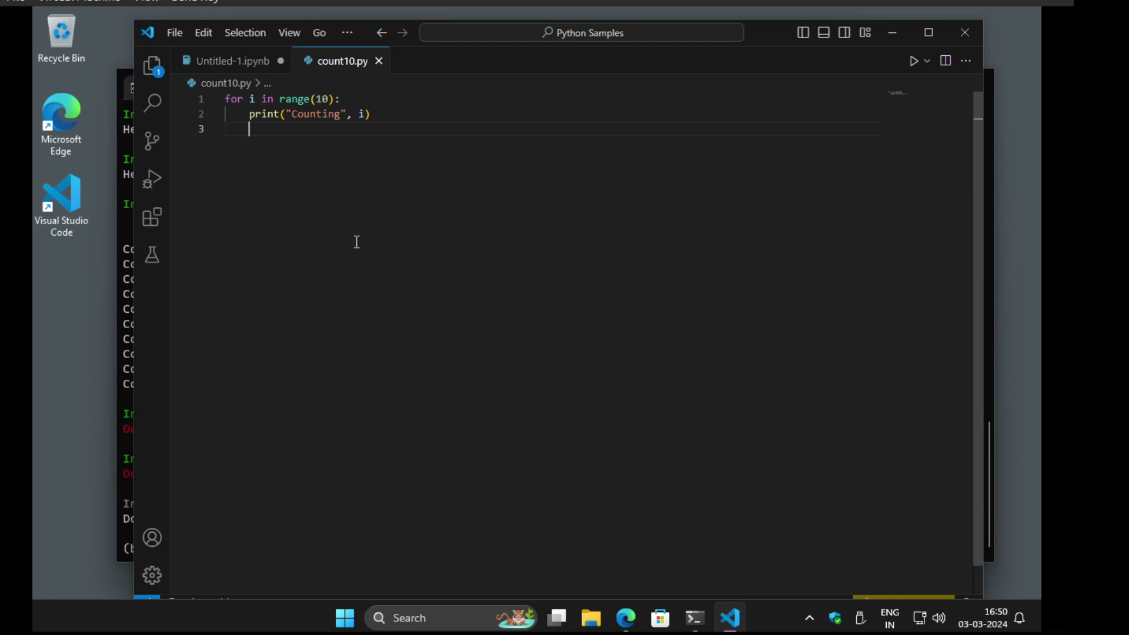
- Start debugging count10.py with the Python Debugger's Python File configuration, selecting Python 3.11.7 ('base') as the interpreter
key(F5)
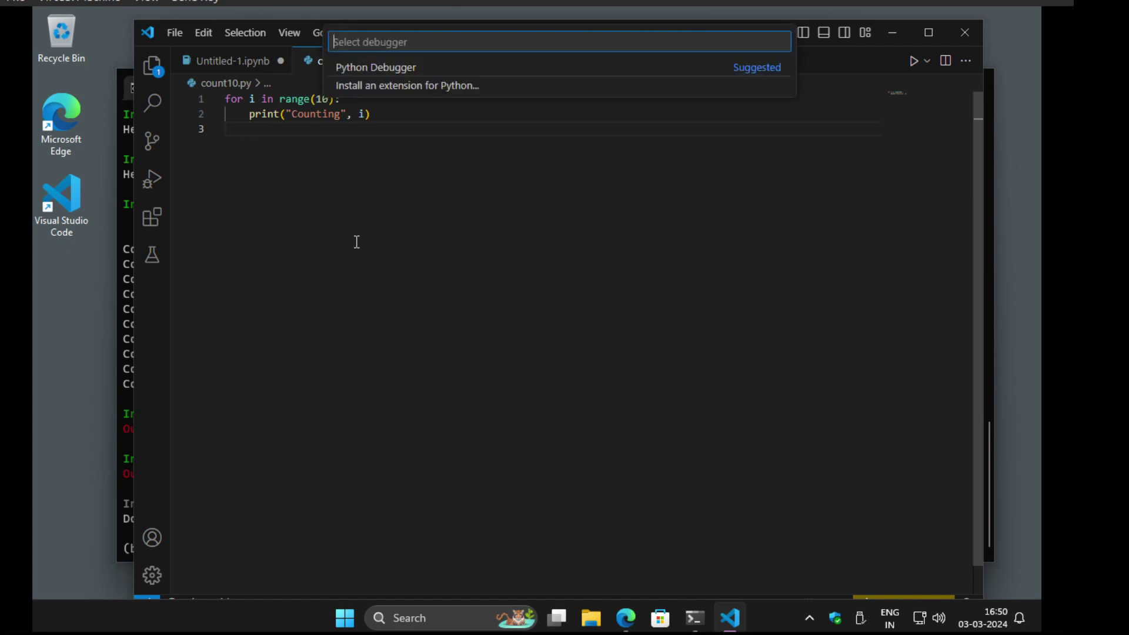
click(361, 70)
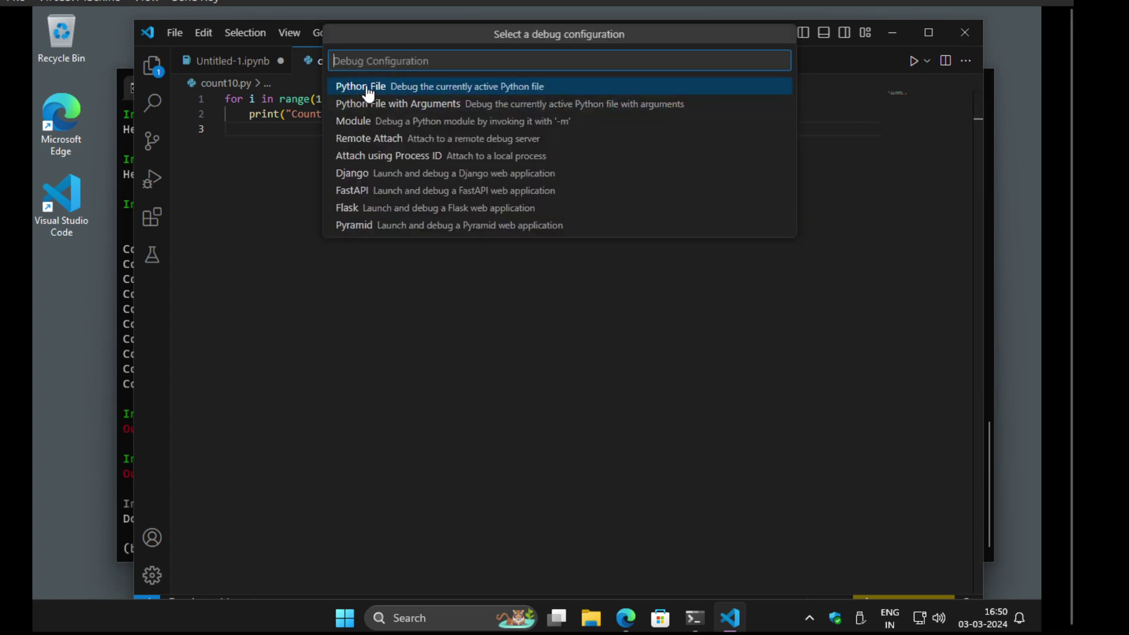
click(372, 88)
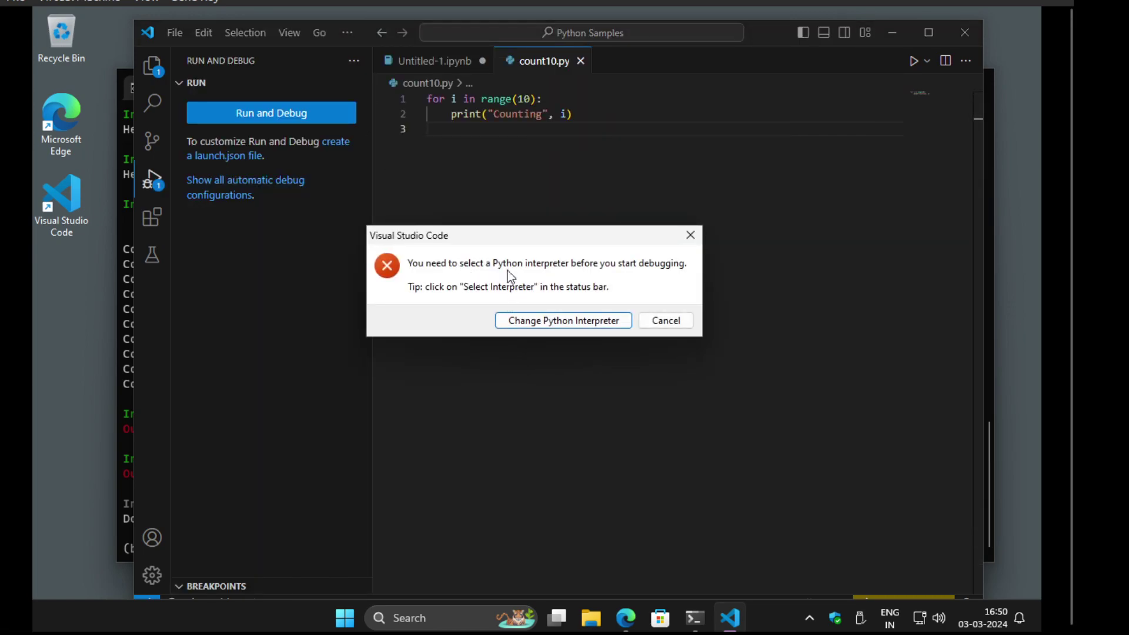
click(590, 321)
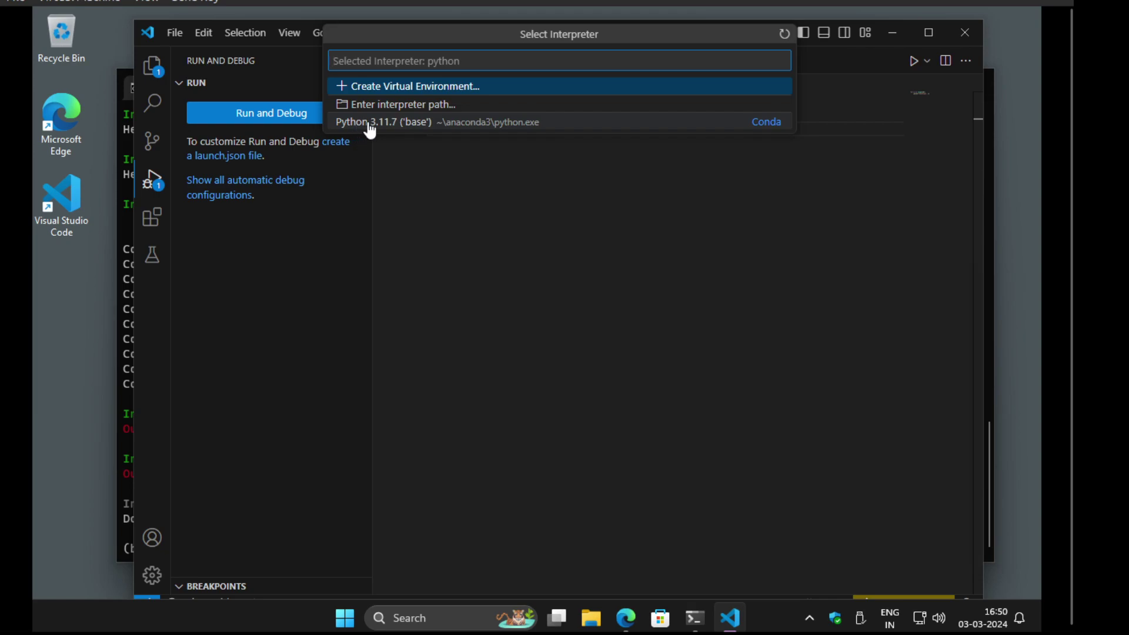
click(408, 124)
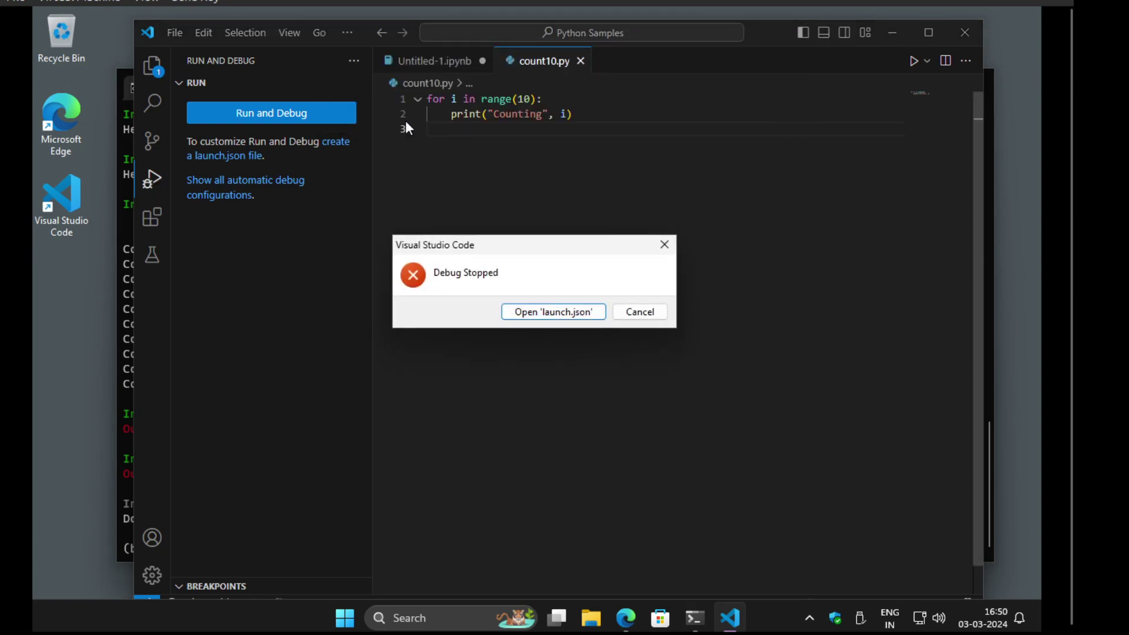
- Choose to open launch.json, look for Python debugger extensions to install, and open the Python extension's page
click(558, 312)
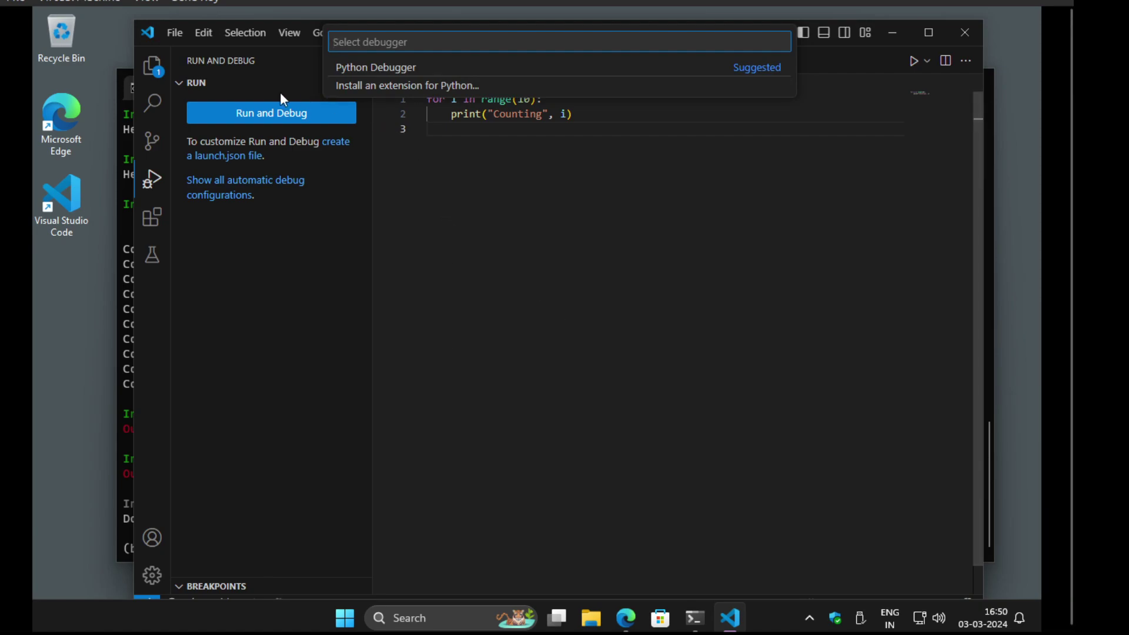
click(421, 88)
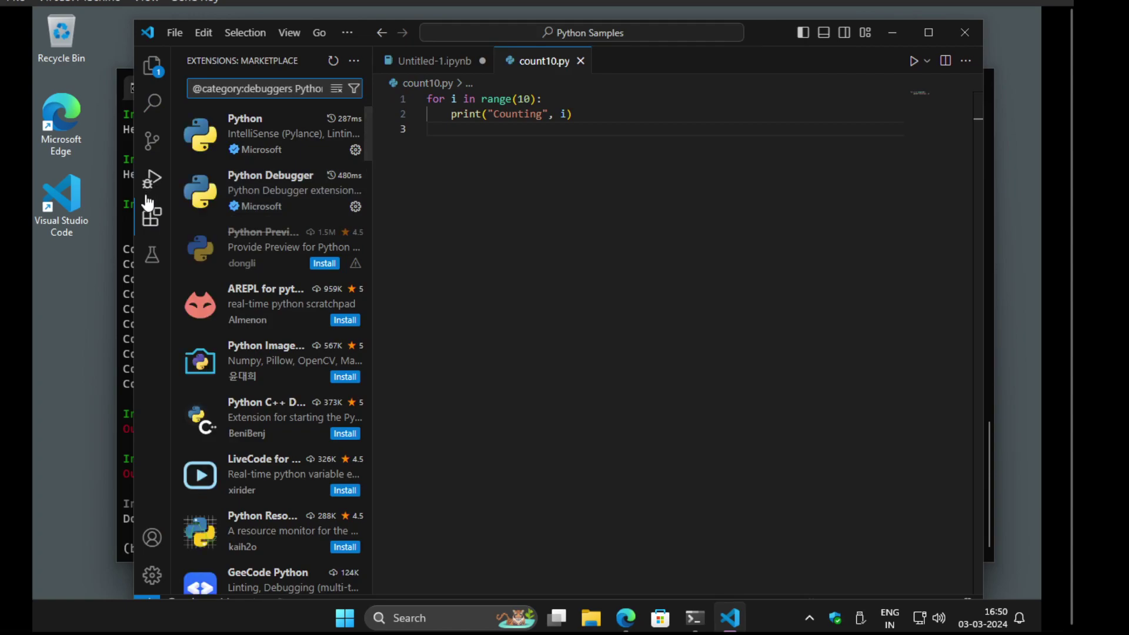
click(285, 130)
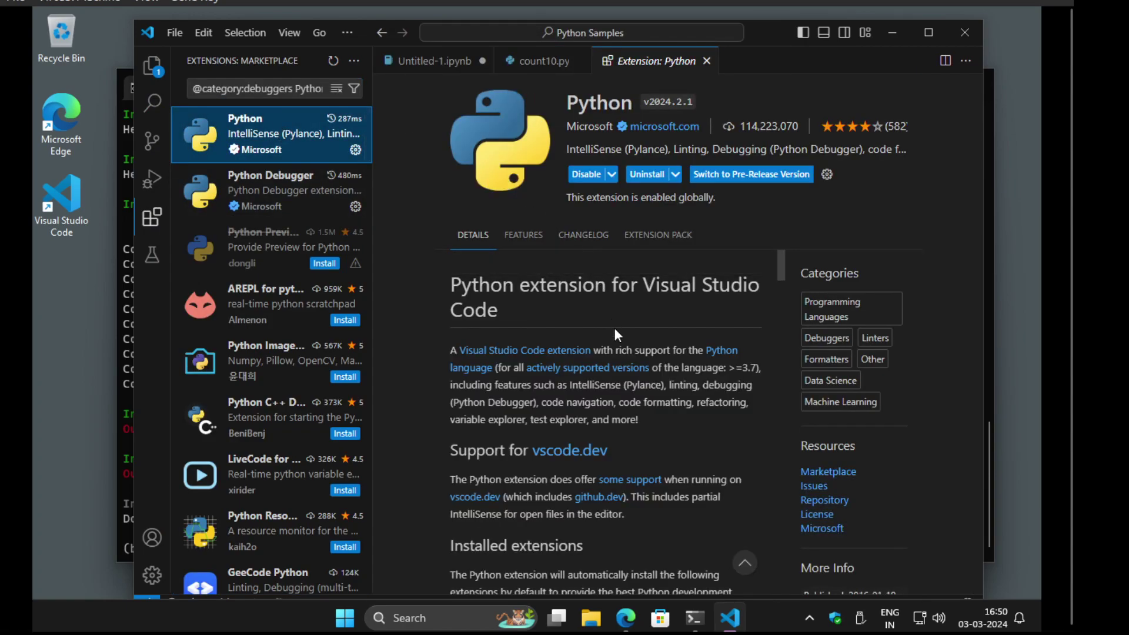
- Read through the Python extension's details in a maximized window, and return to count10.py
scroll(615, 329, down, 10)
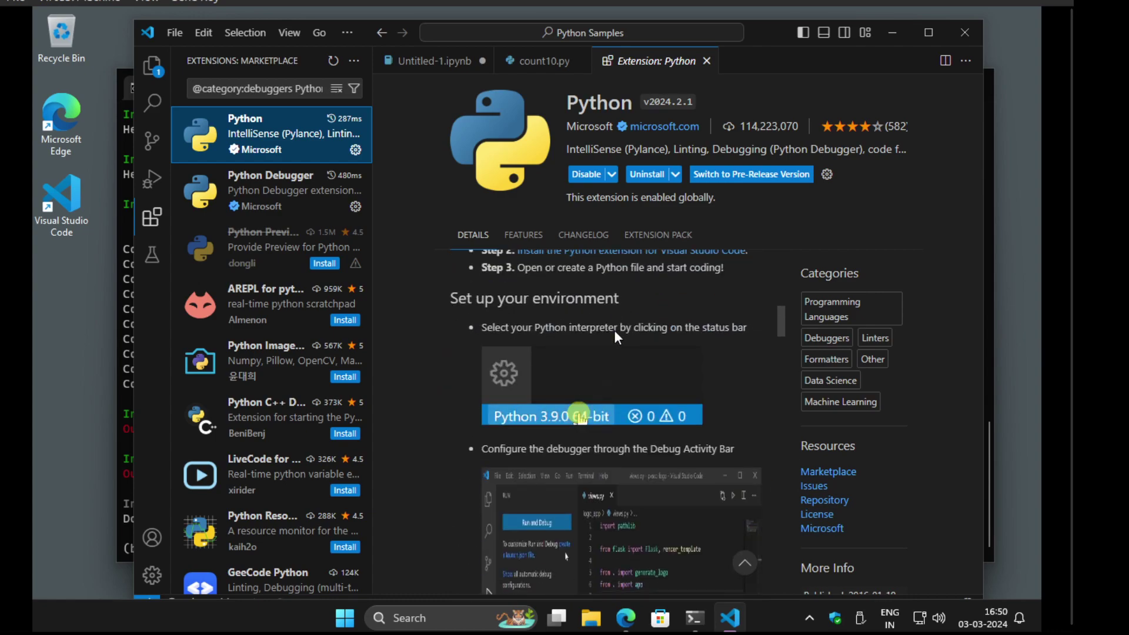
scroll(614, 330, down, 6)
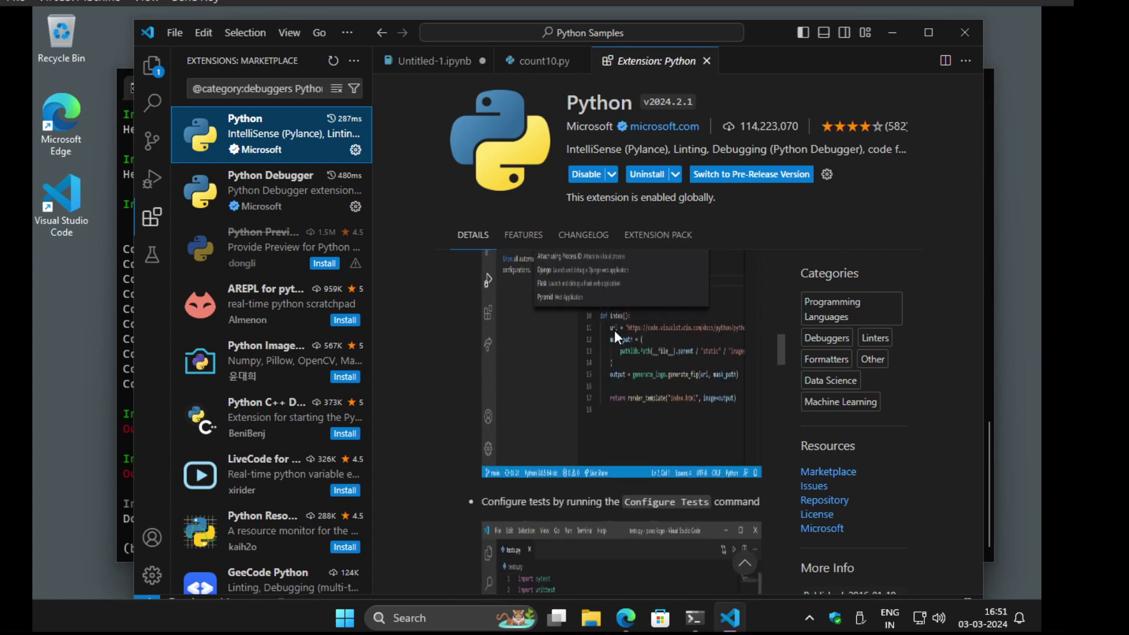
scroll(613, 330, down, 3)
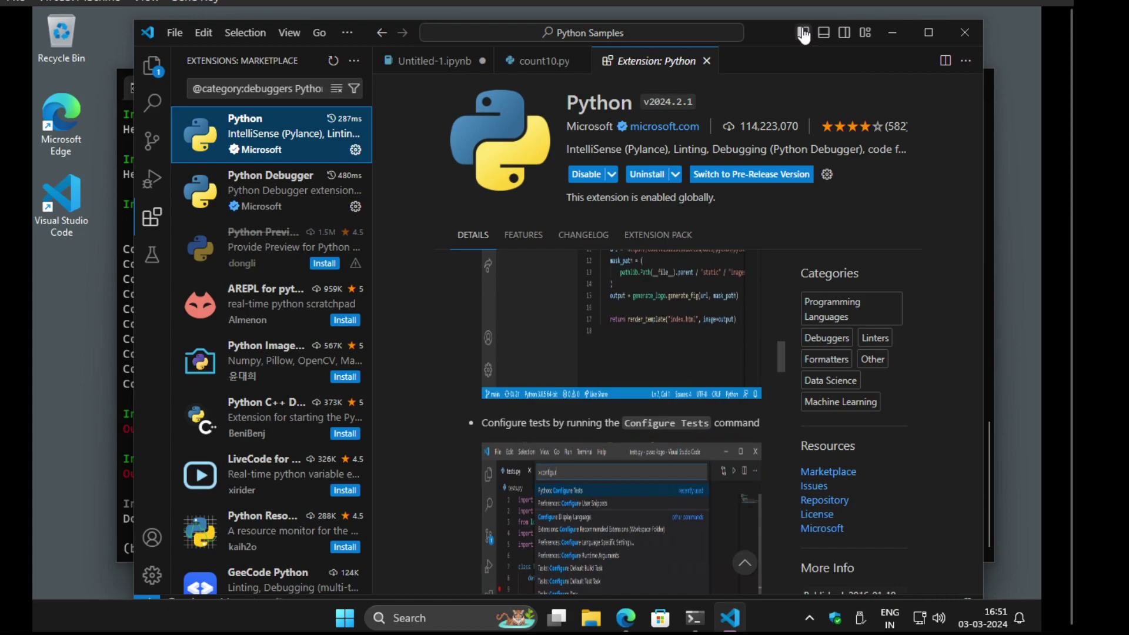
drag(764, 30, 765, 10)
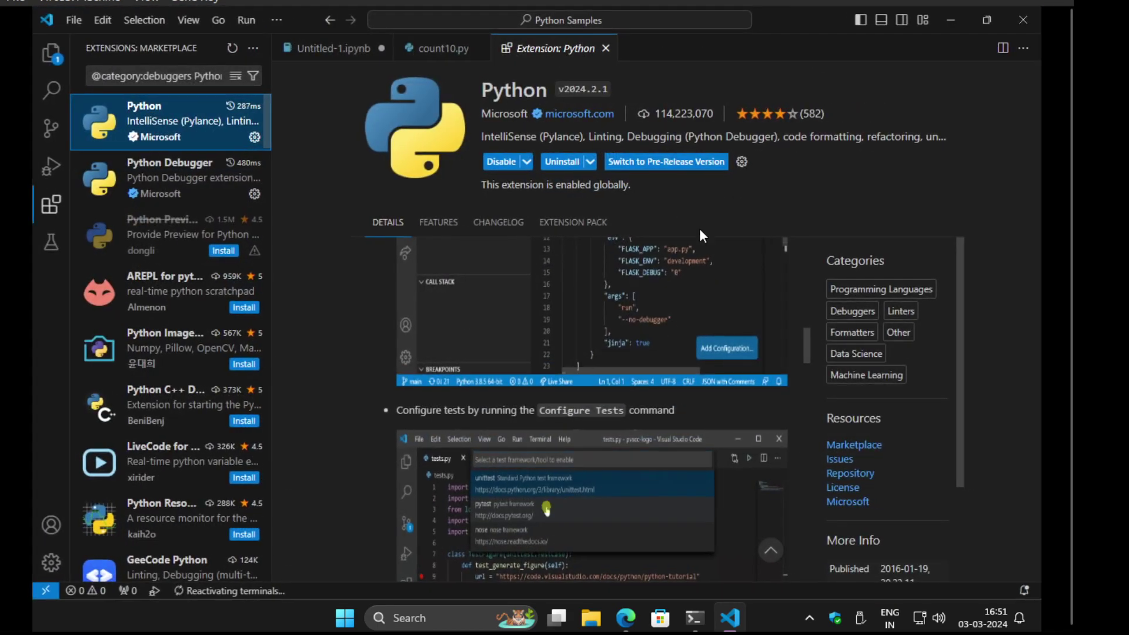
scroll(686, 244, down, 15)
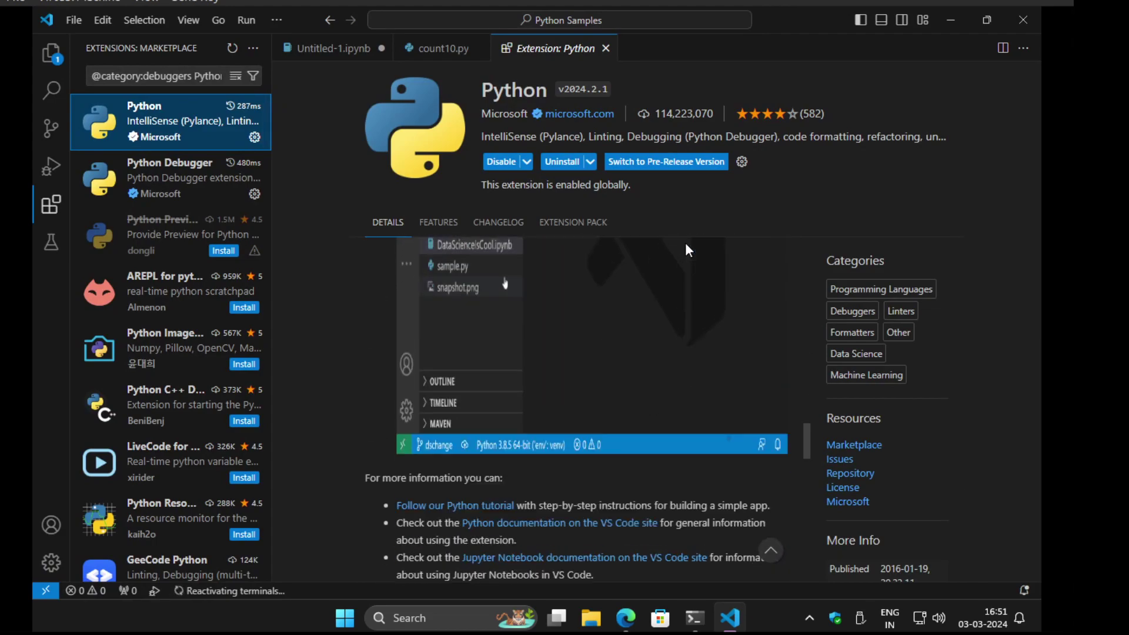
scroll(688, 249, down, 5)
scroll(686, 244, down, 6)
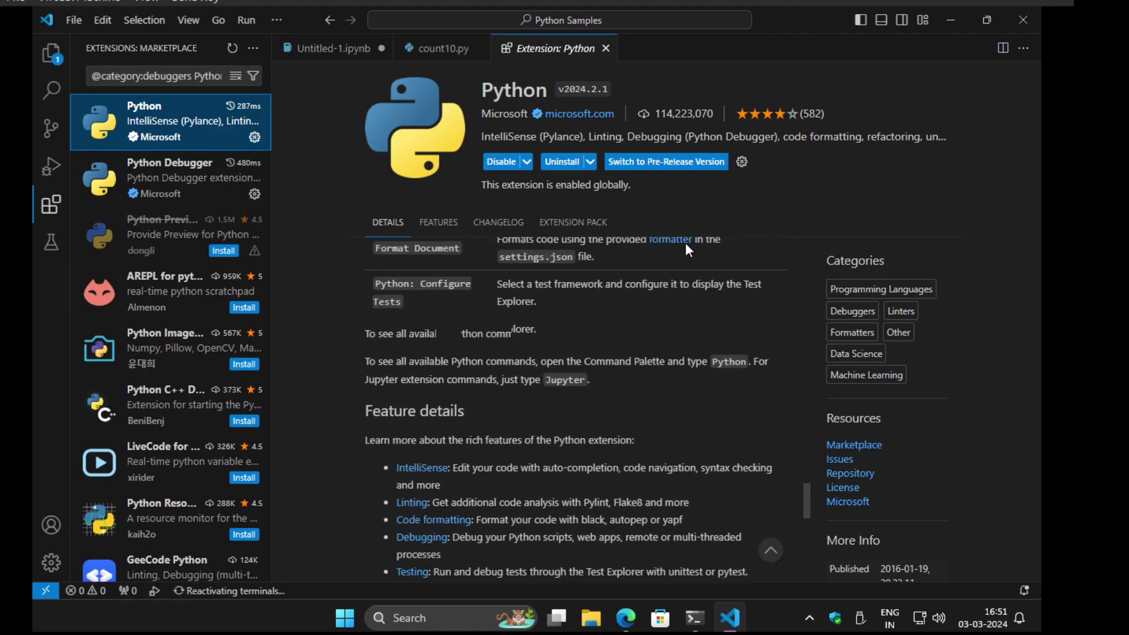
scroll(686, 243, down, 5)
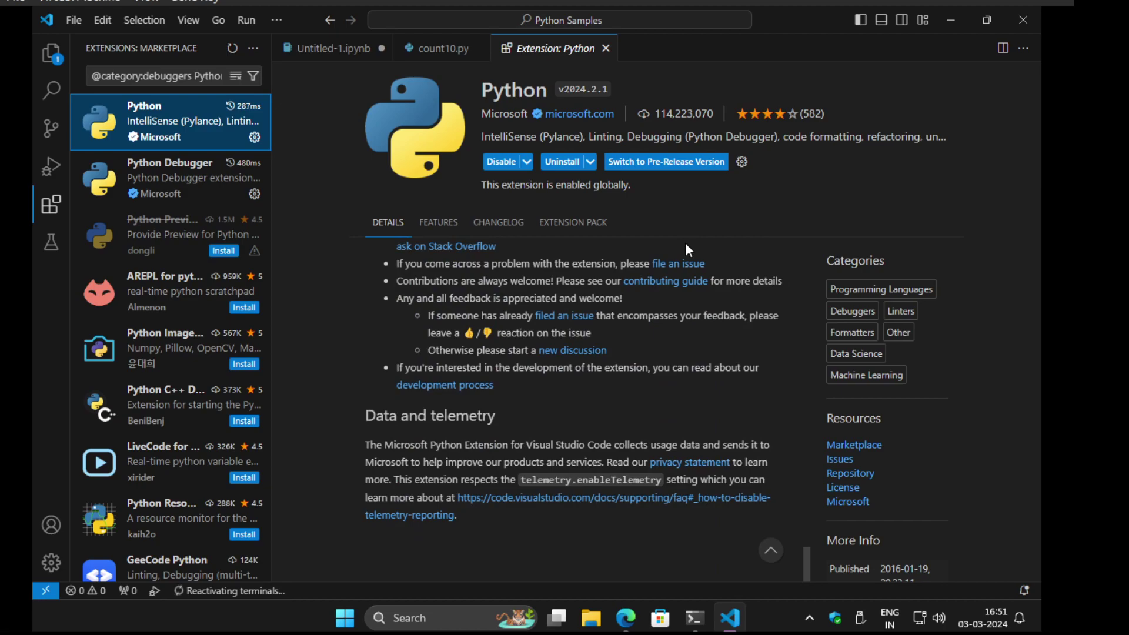
scroll(677, 293, up, 10)
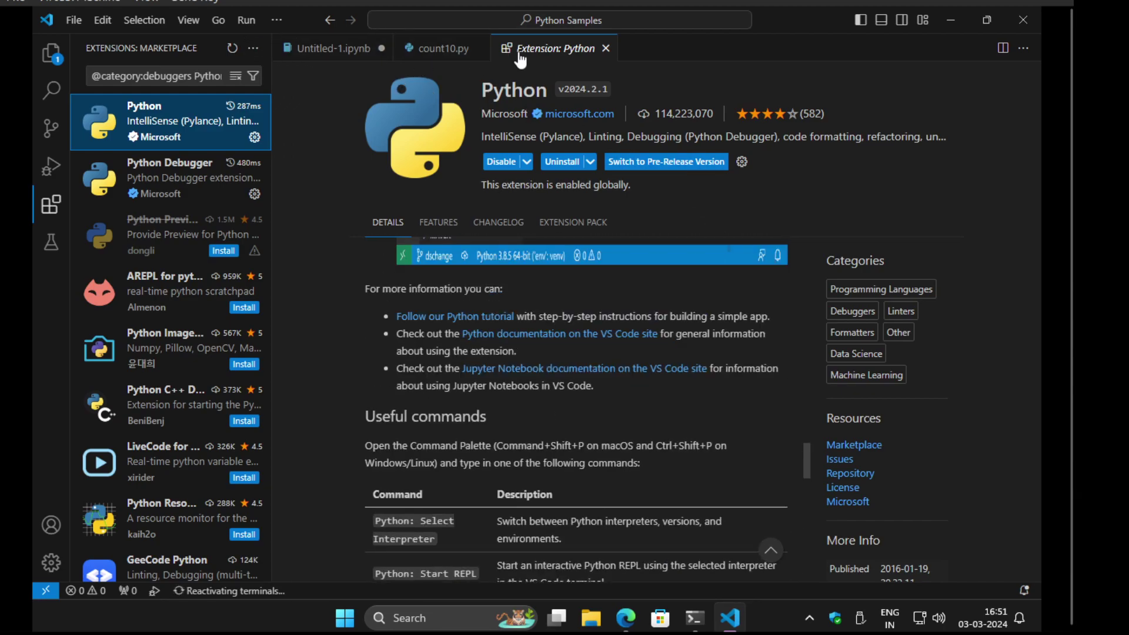
click(435, 56)
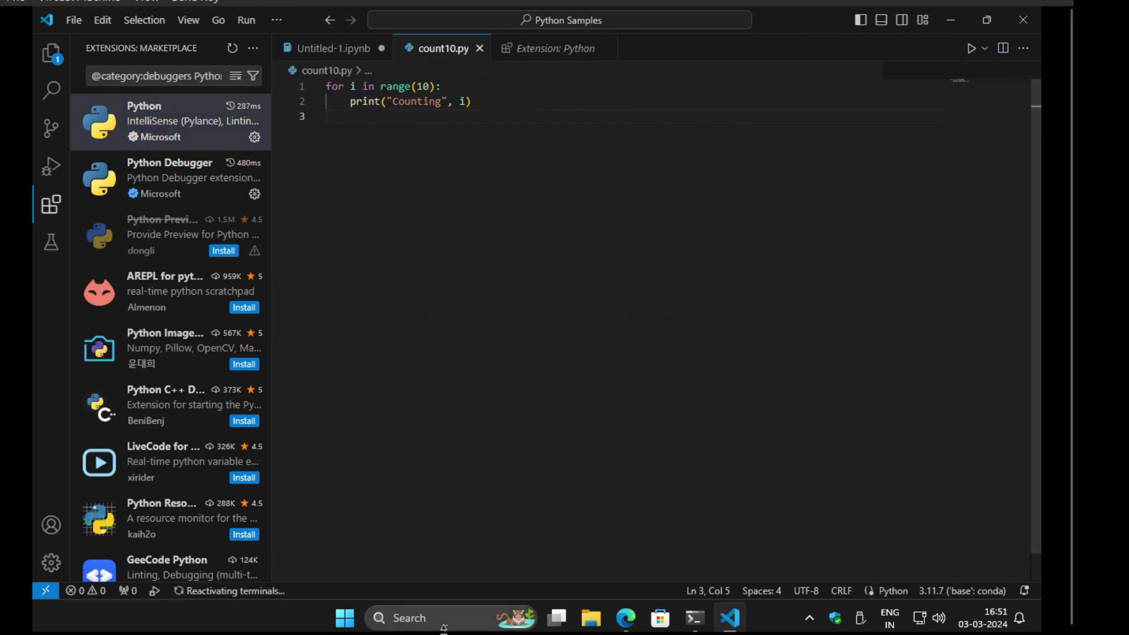
click(431, 615)
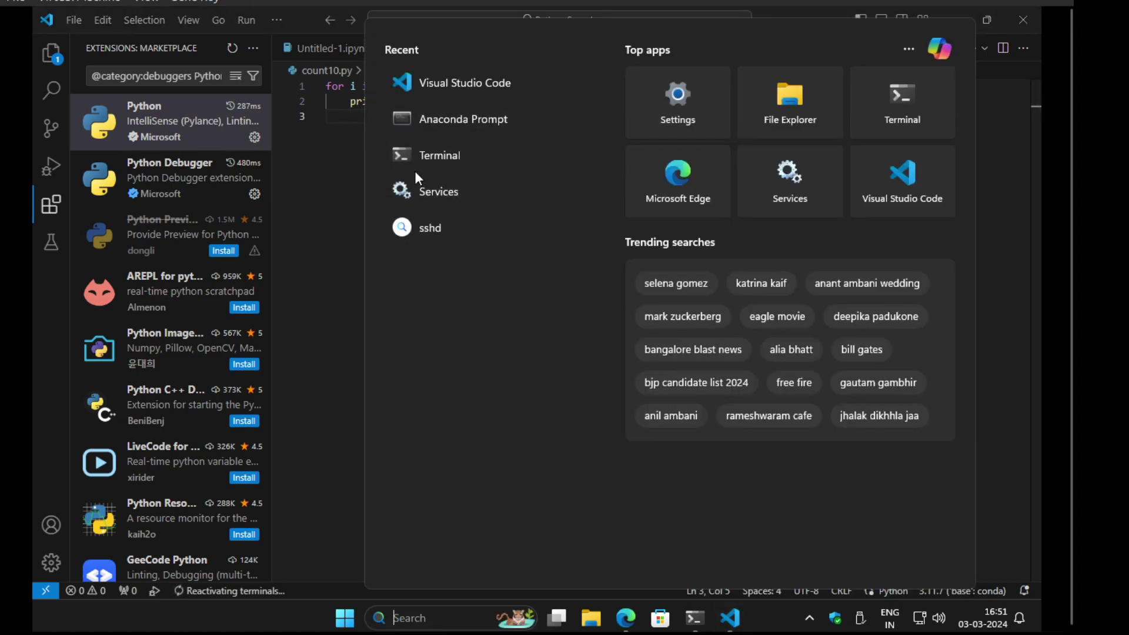
click(435, 158)
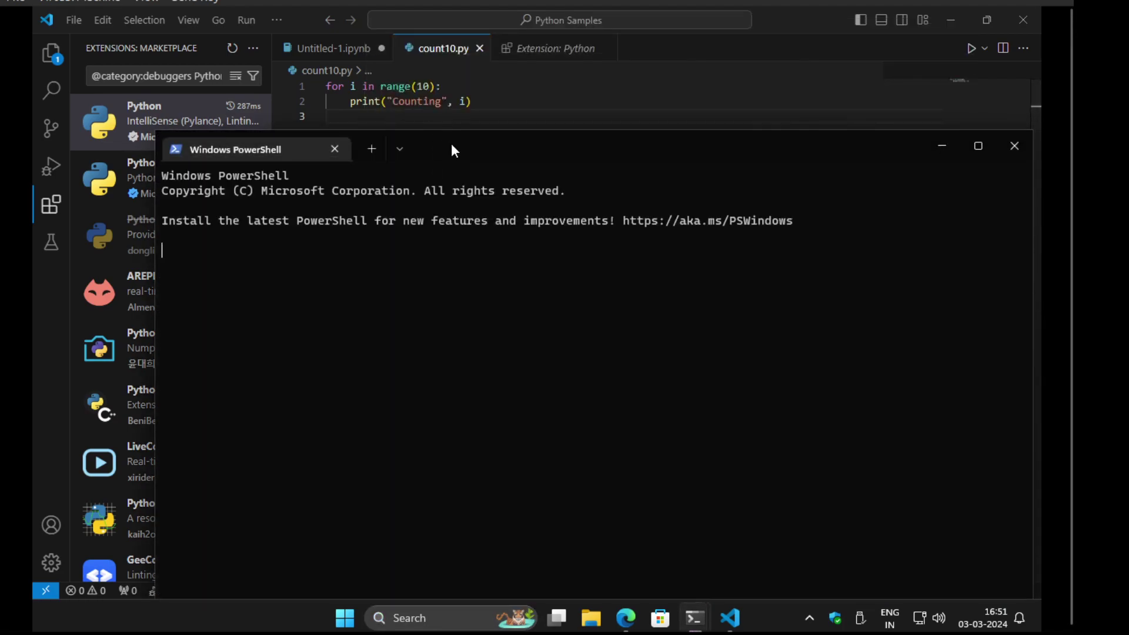
drag(453, 150, 453, 106)
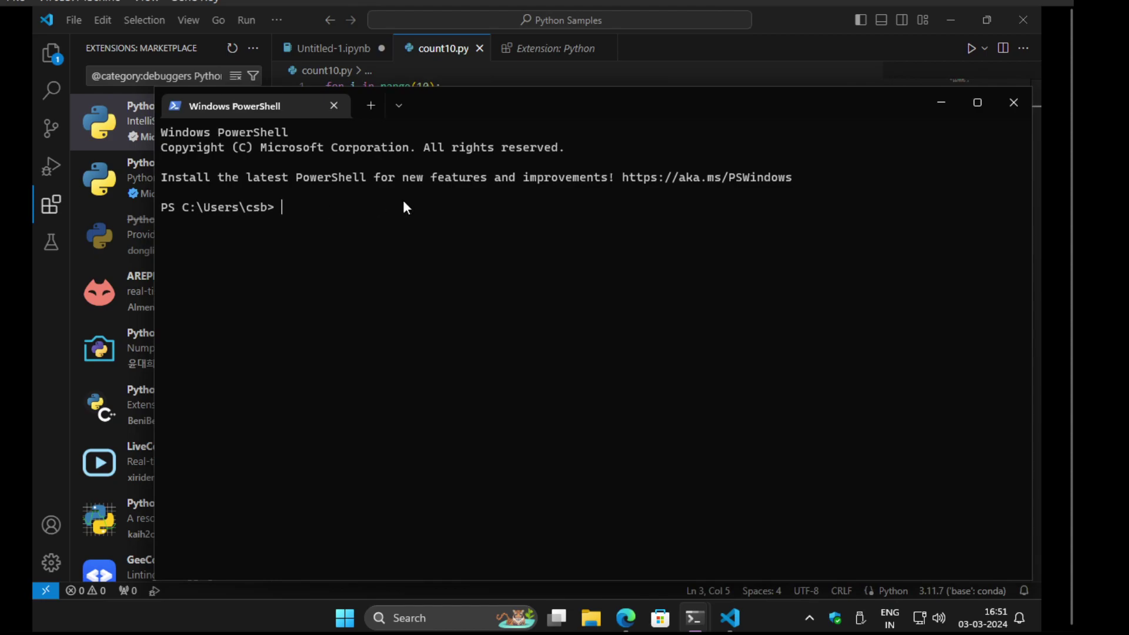
click(1009, 104)
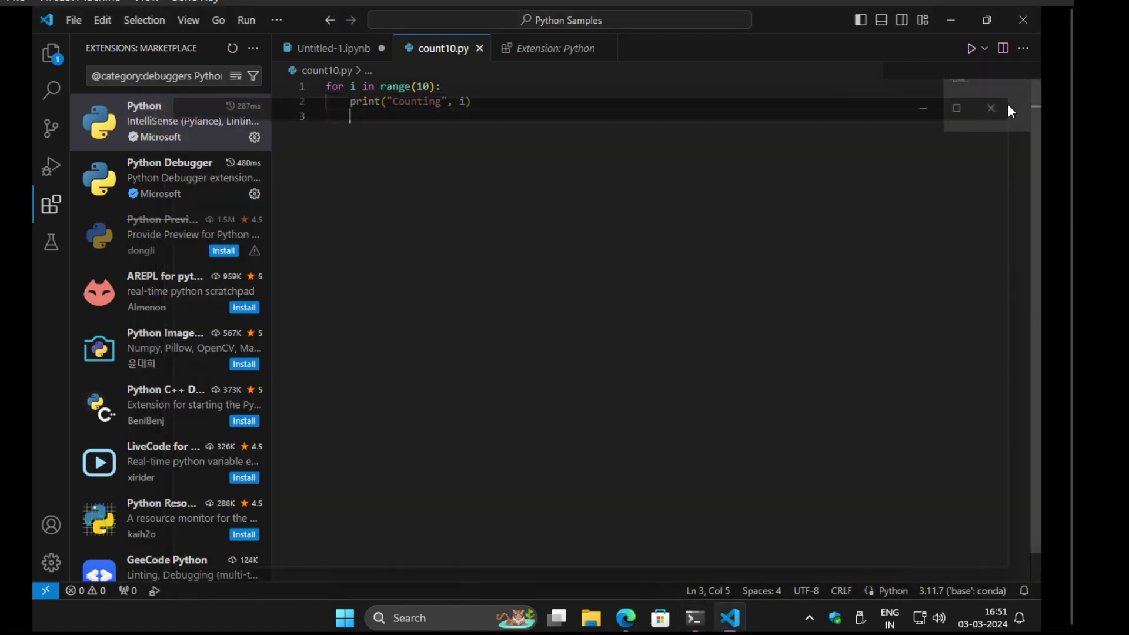
- Search Windows for anaconda, open Anaconda Prompt, and check the active environment and current folder shown in its prompt
click(414, 617)
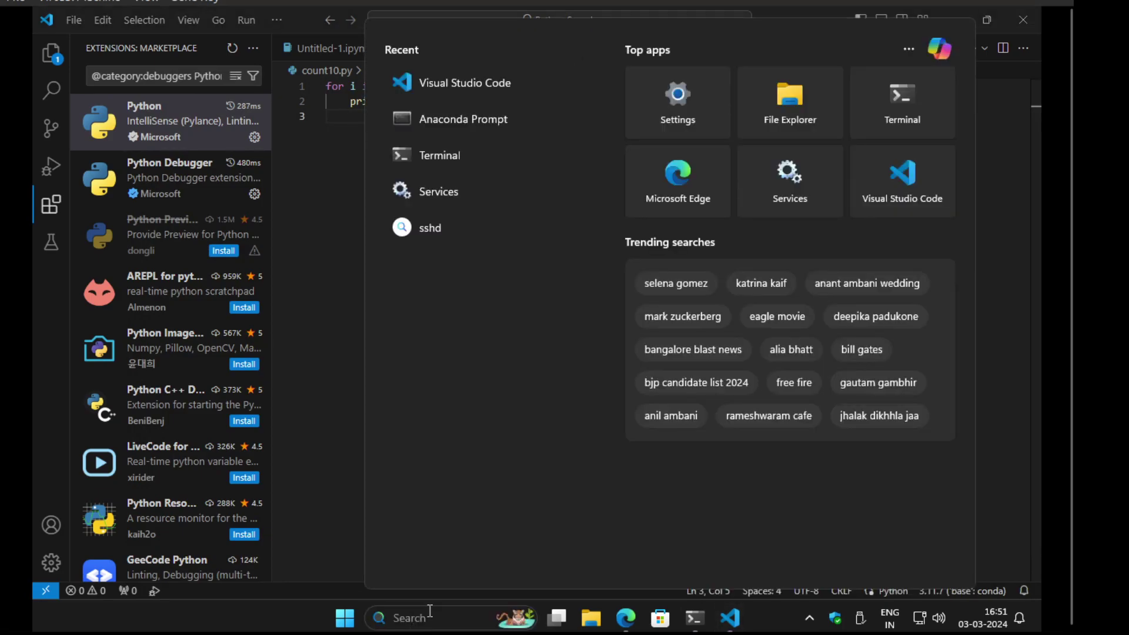
text(anaconda)
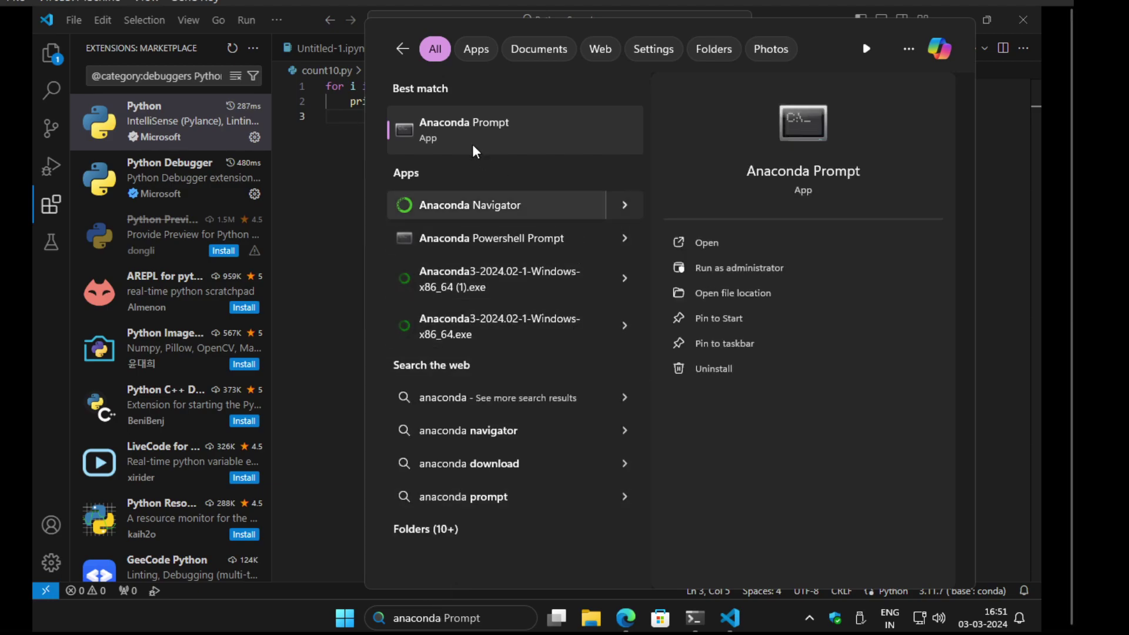
click(463, 121)
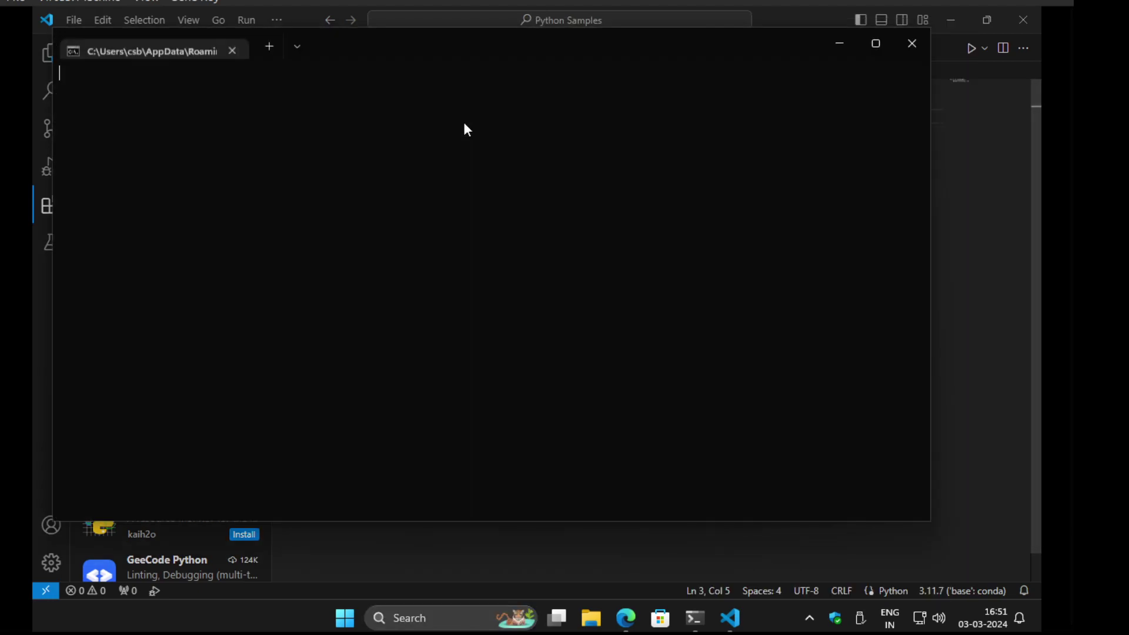
drag(385, 38, 469, 86)
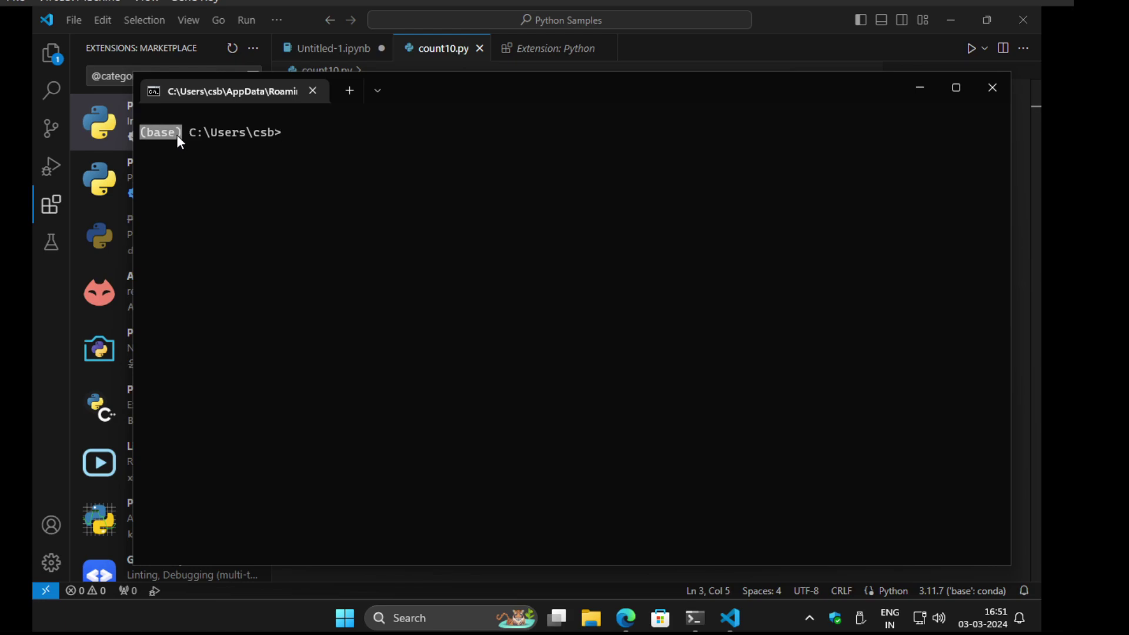
drag(186, 132, 281, 130)
click(292, 146)
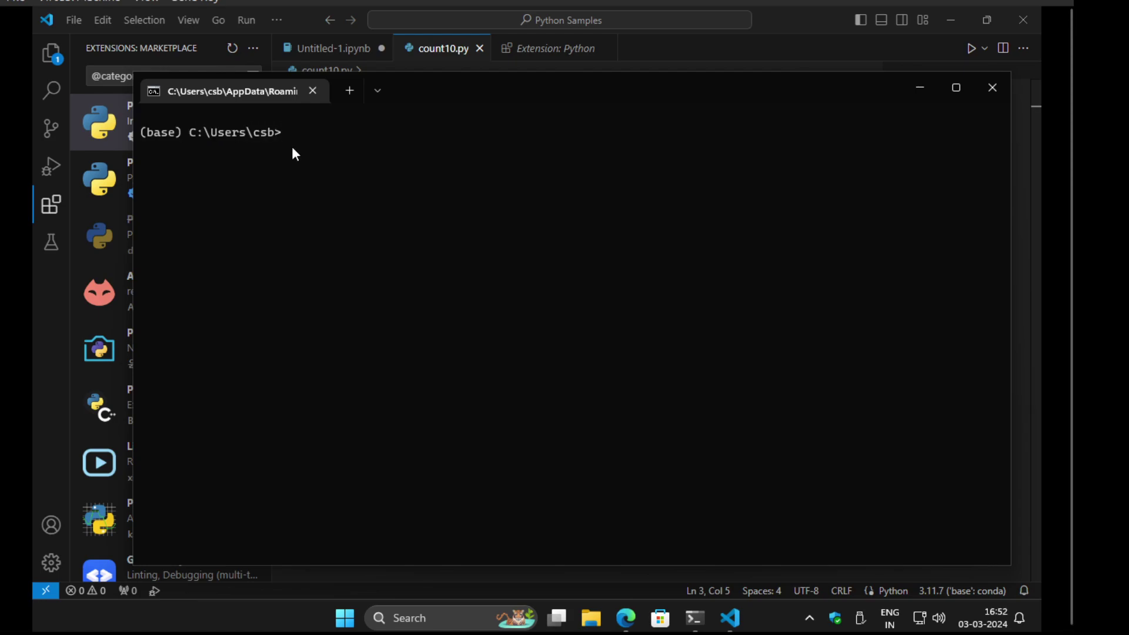
- Change to the anaconda3 folder, list its contents with dir, and go back up with cd .
text(cd anaconda3)
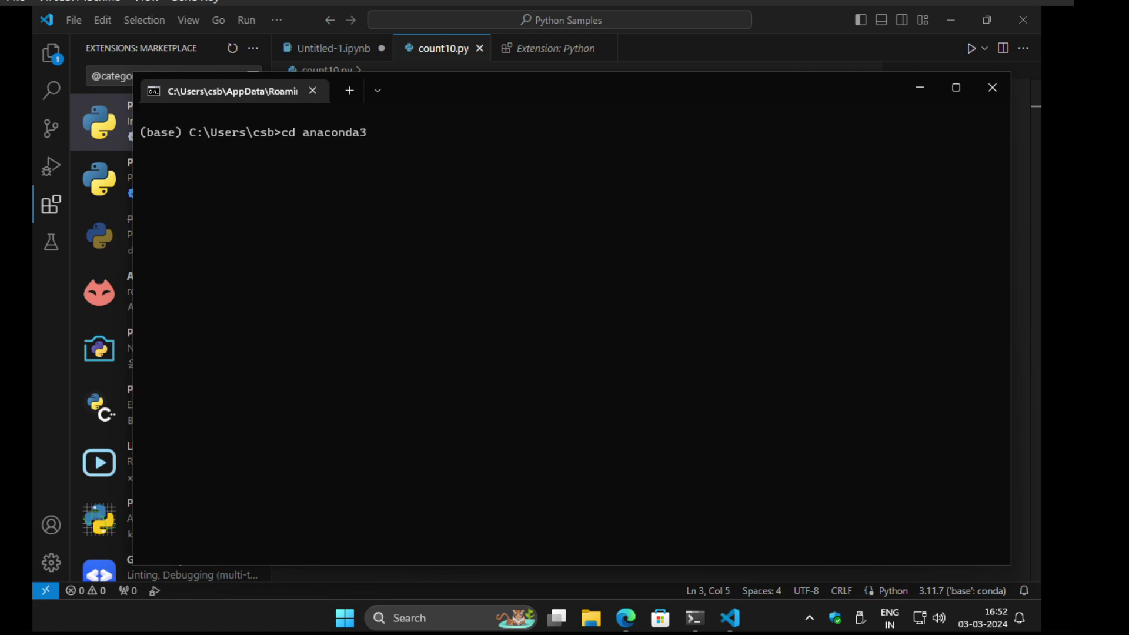
key(Return)
text(dir)
key(Return)
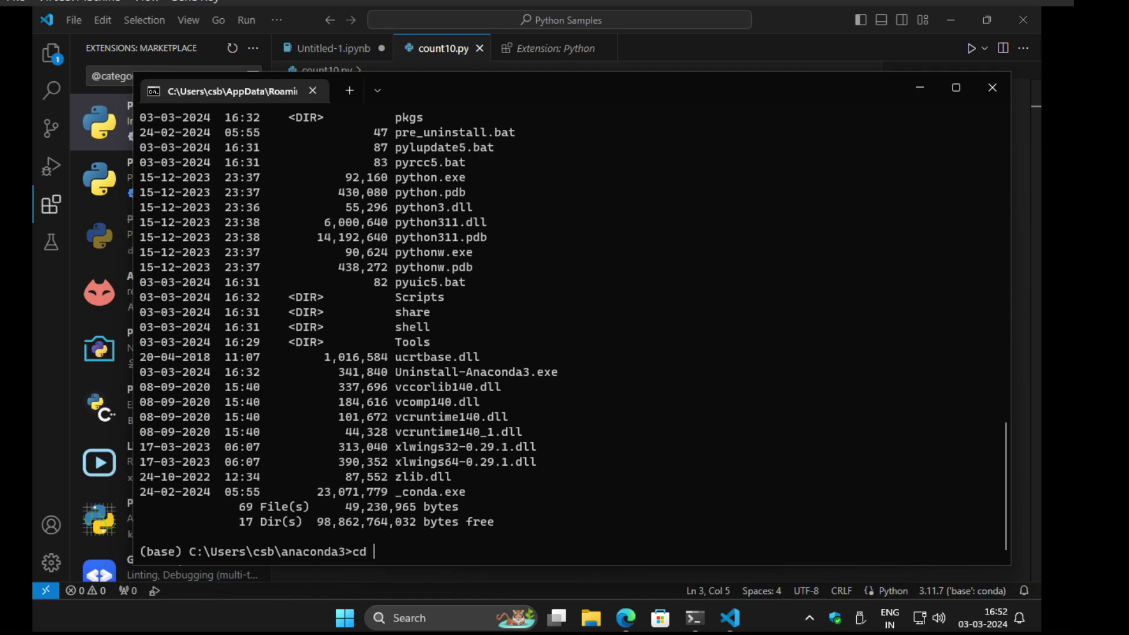
key(Return)
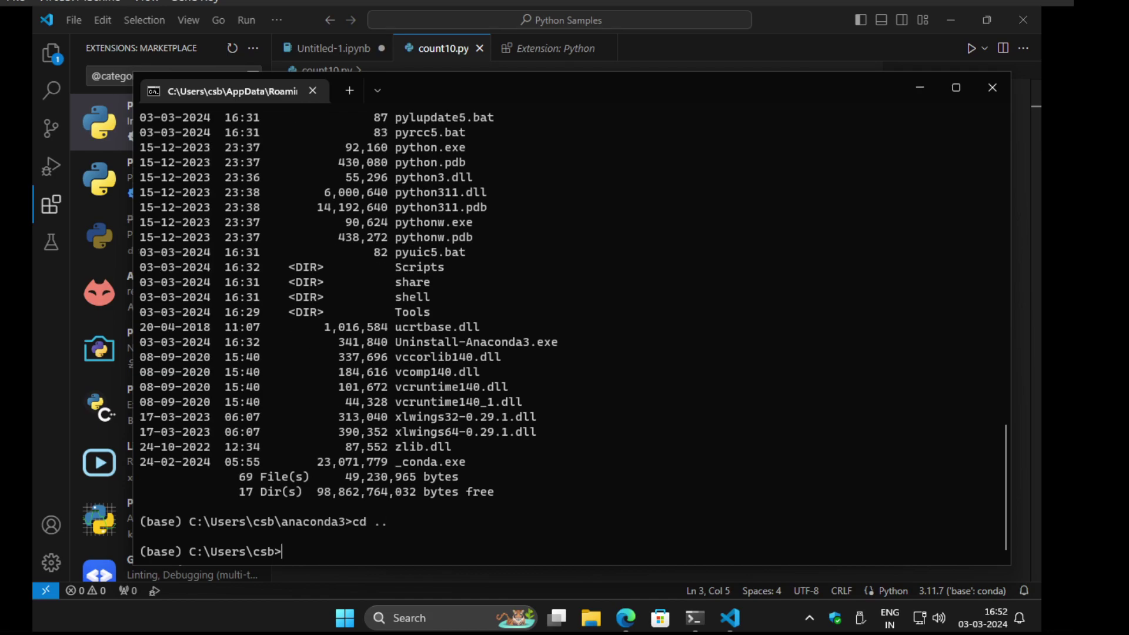
- List the user folder's contents with dir and change to the "Python Samples" folder
text(dir)
key(Return)
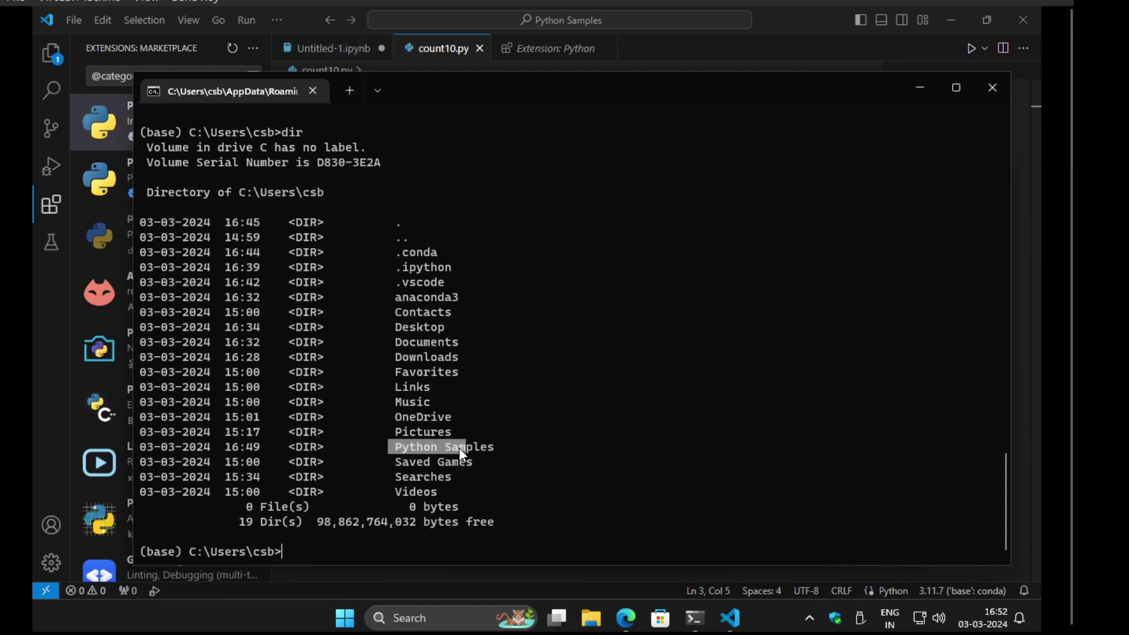
click(562, 454)
text(cd ")
text(Py)
key(Tab)
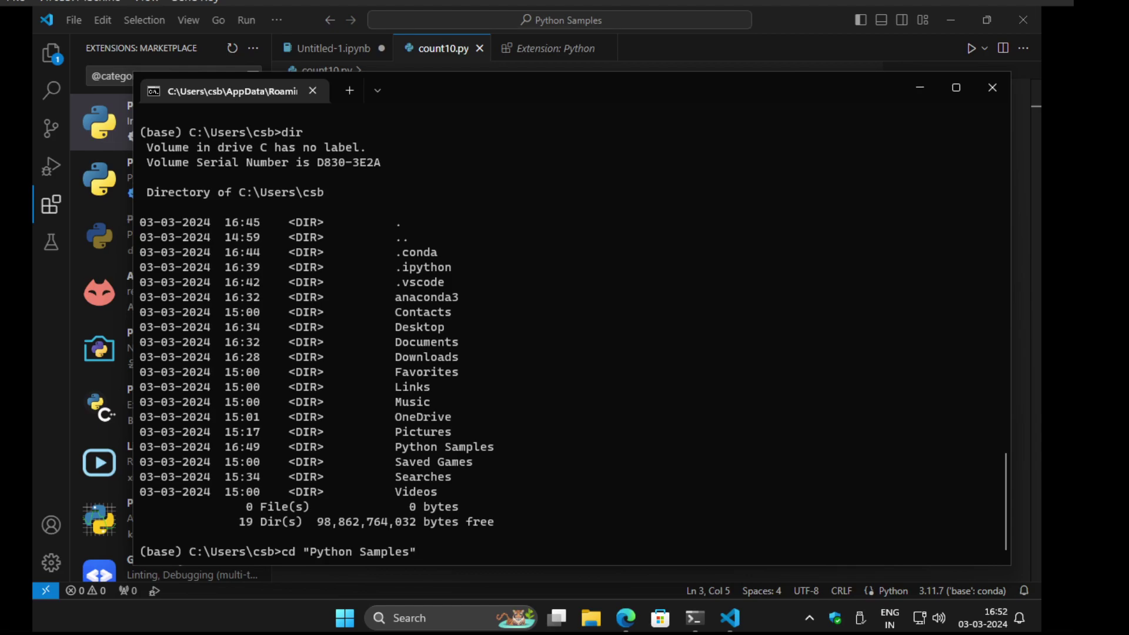
key(Return)
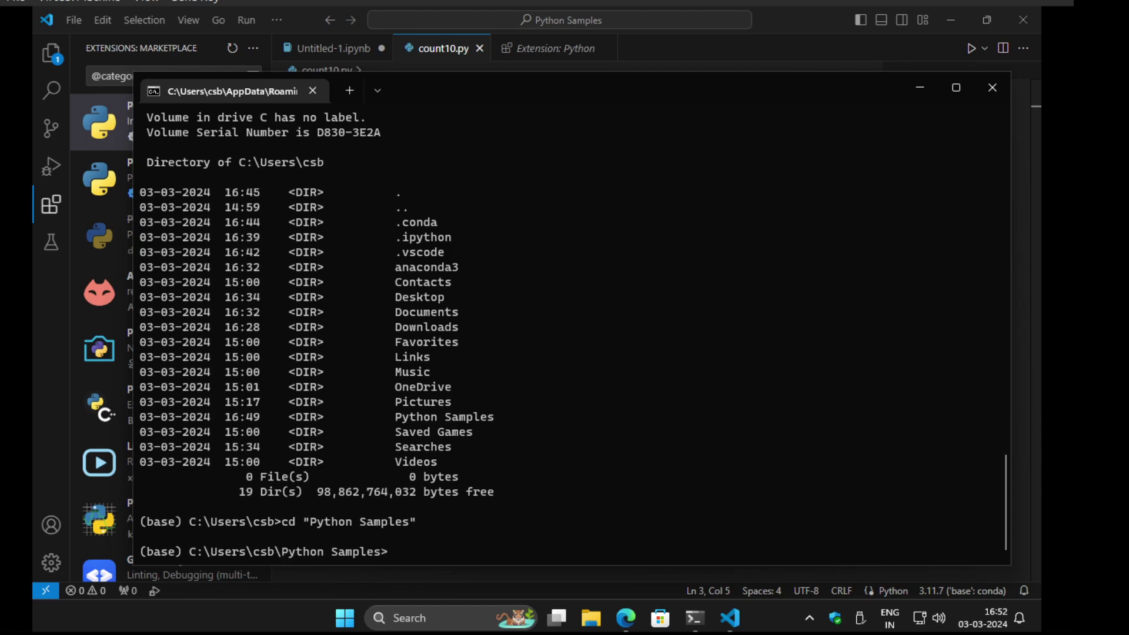
- List the files in the Python Samples folder and run the script with python count10.py
text(dir)
key(Return)
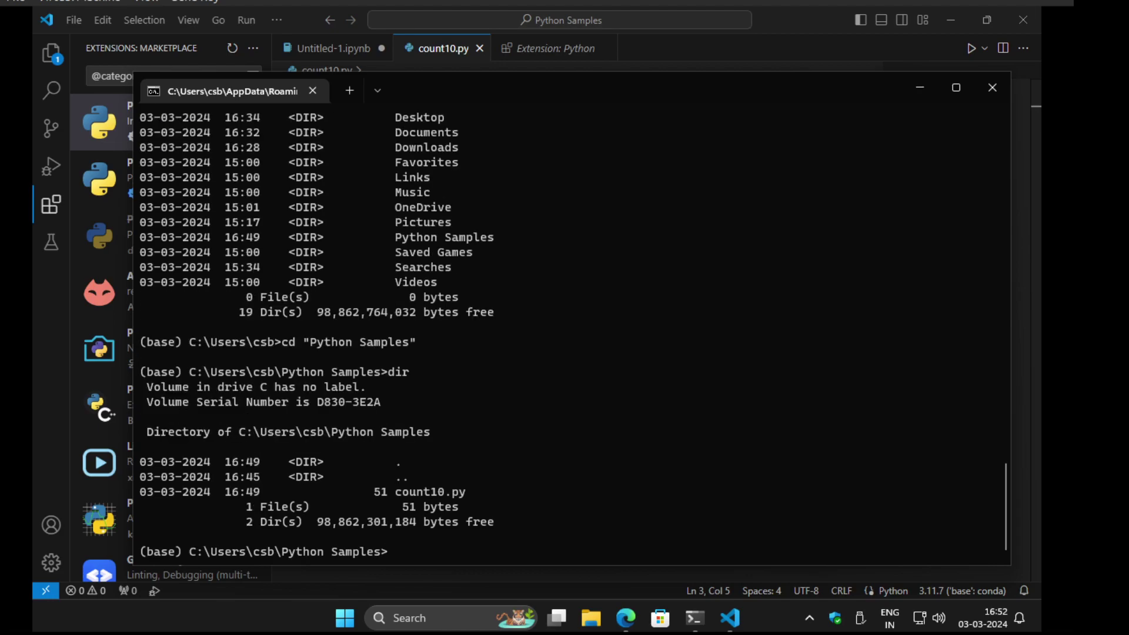
text(python count10.py)
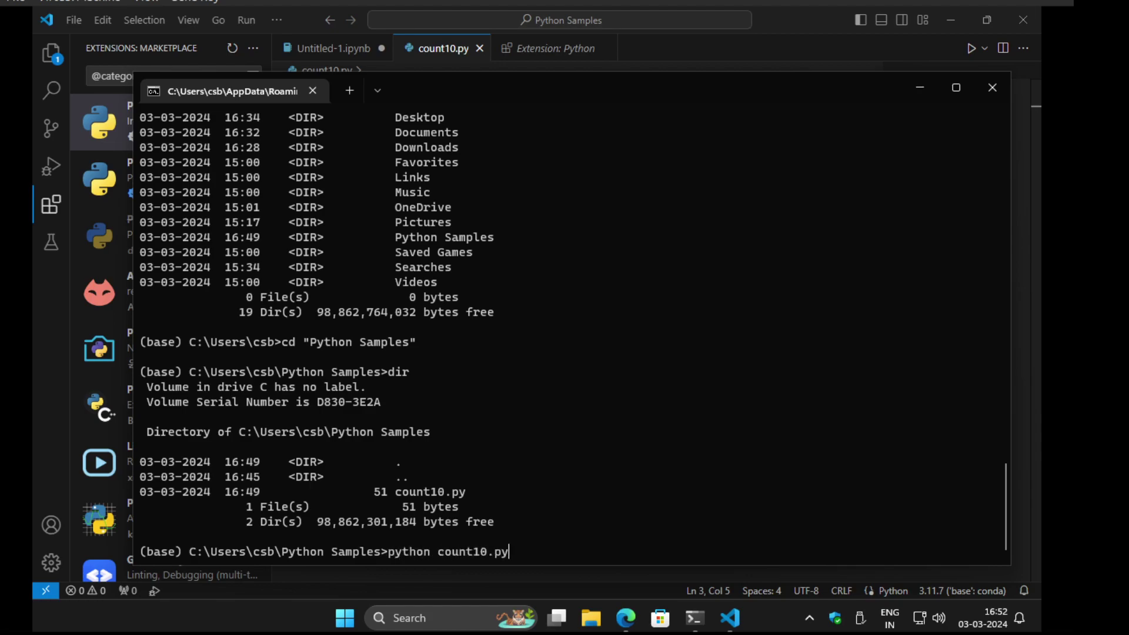
key(Return)
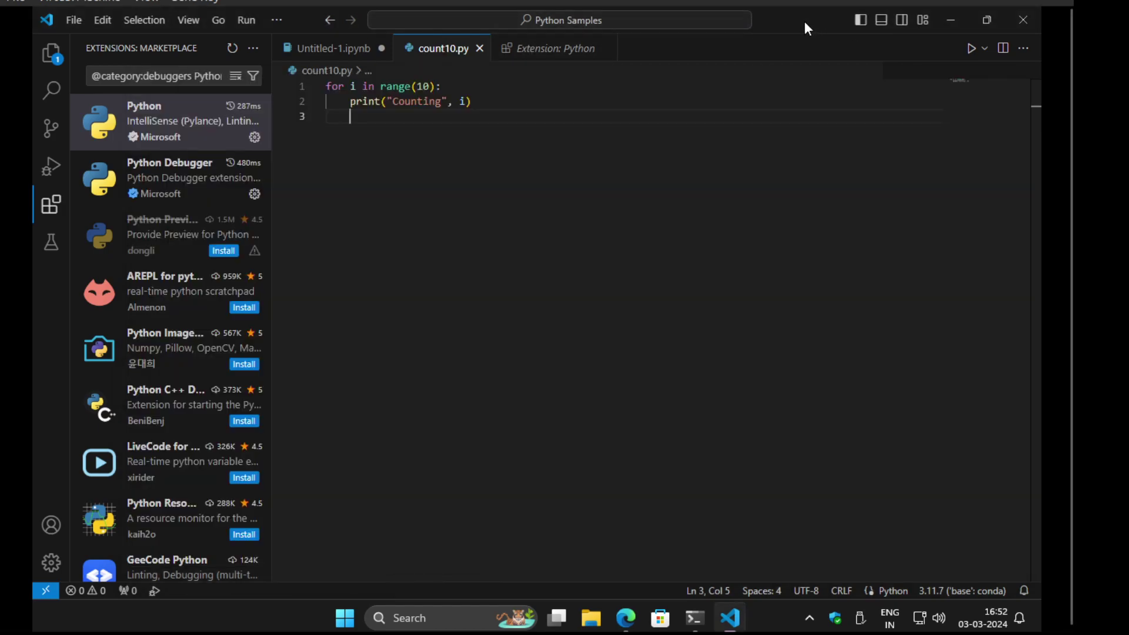
- Review the count10.py code in Visual Studio Code, and switch back to Anaconda Prompt to examine the script's output
click(805, 21)
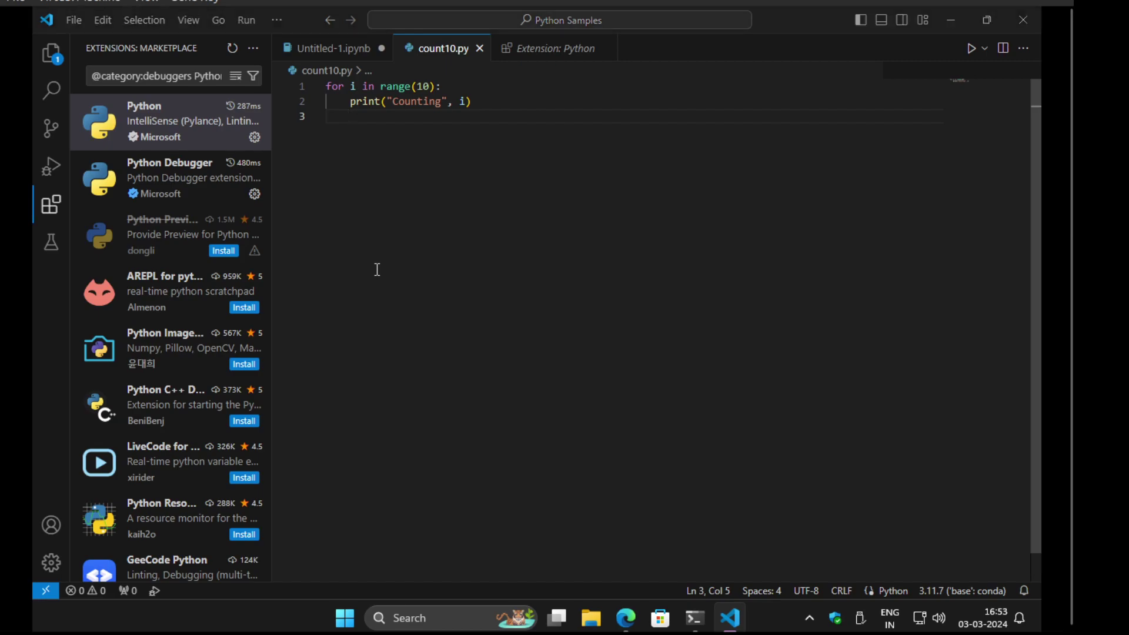
key(alt+Tab)
key(alt+Tab)
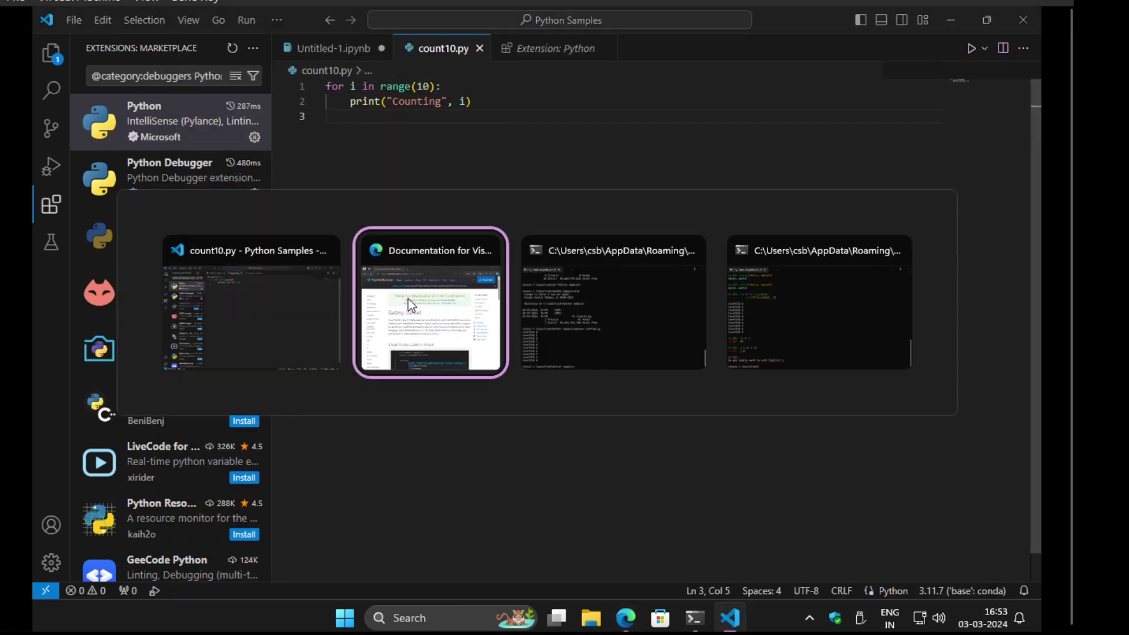
key(alt+Tab)
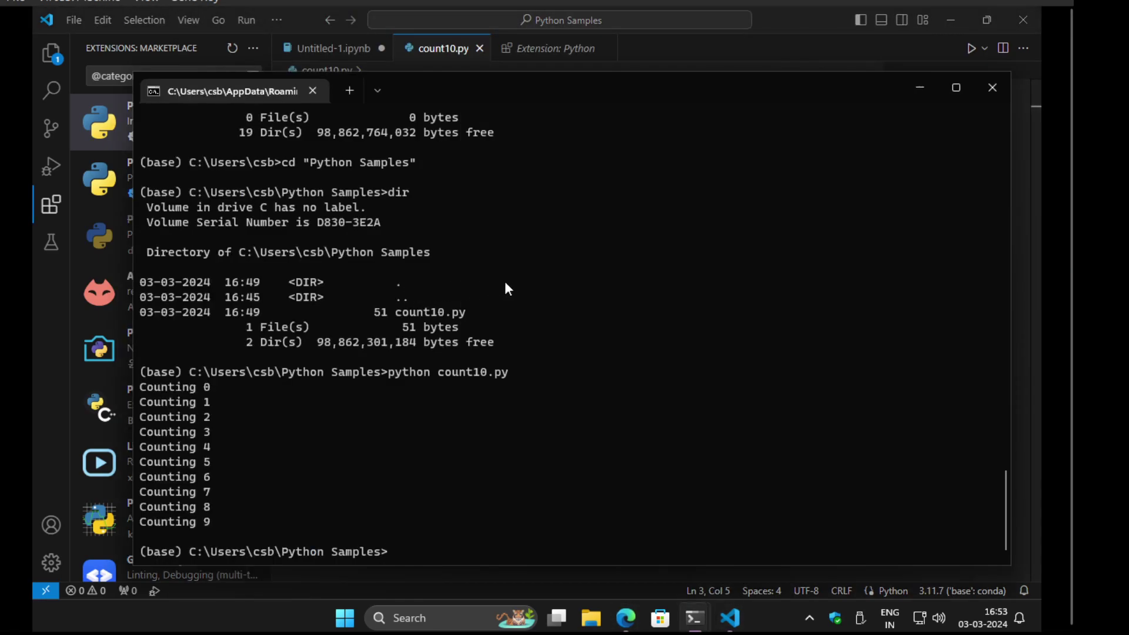